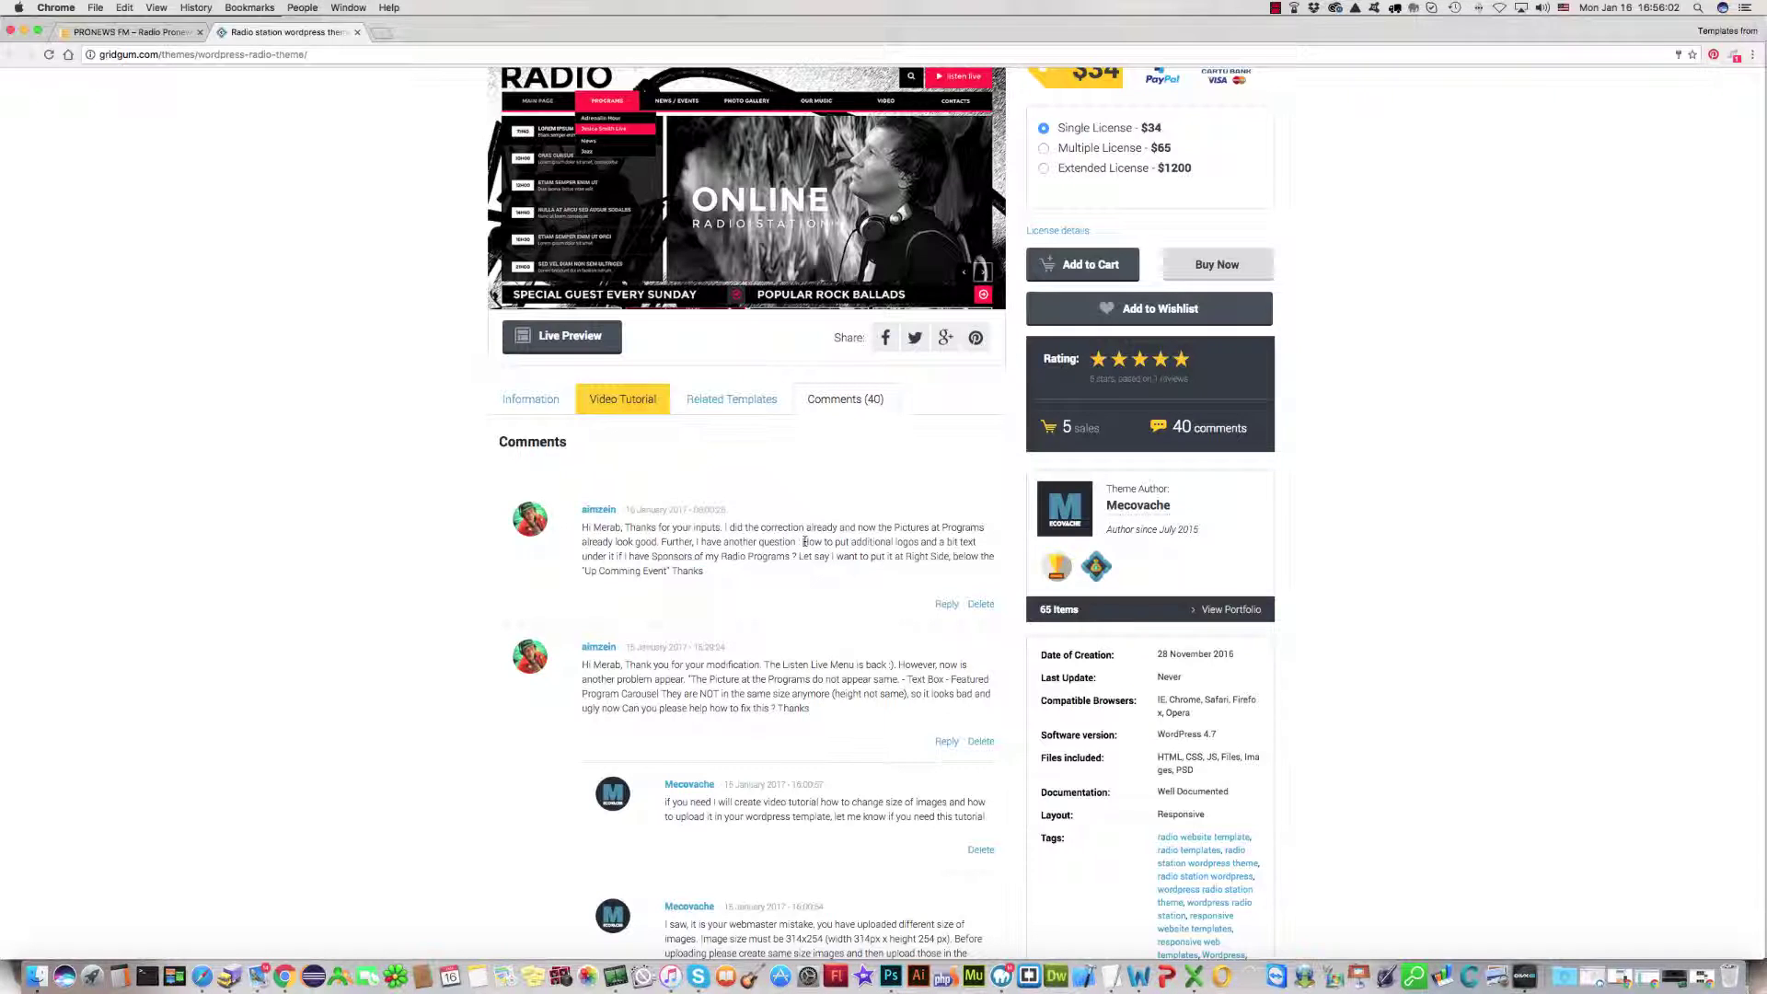
Highlight the first comment's question about adding sponsor logos to the right sidebar.
{"action": "left_click_drag", "start_coordinate": [799, 543], "coordinate": [711, 573]}
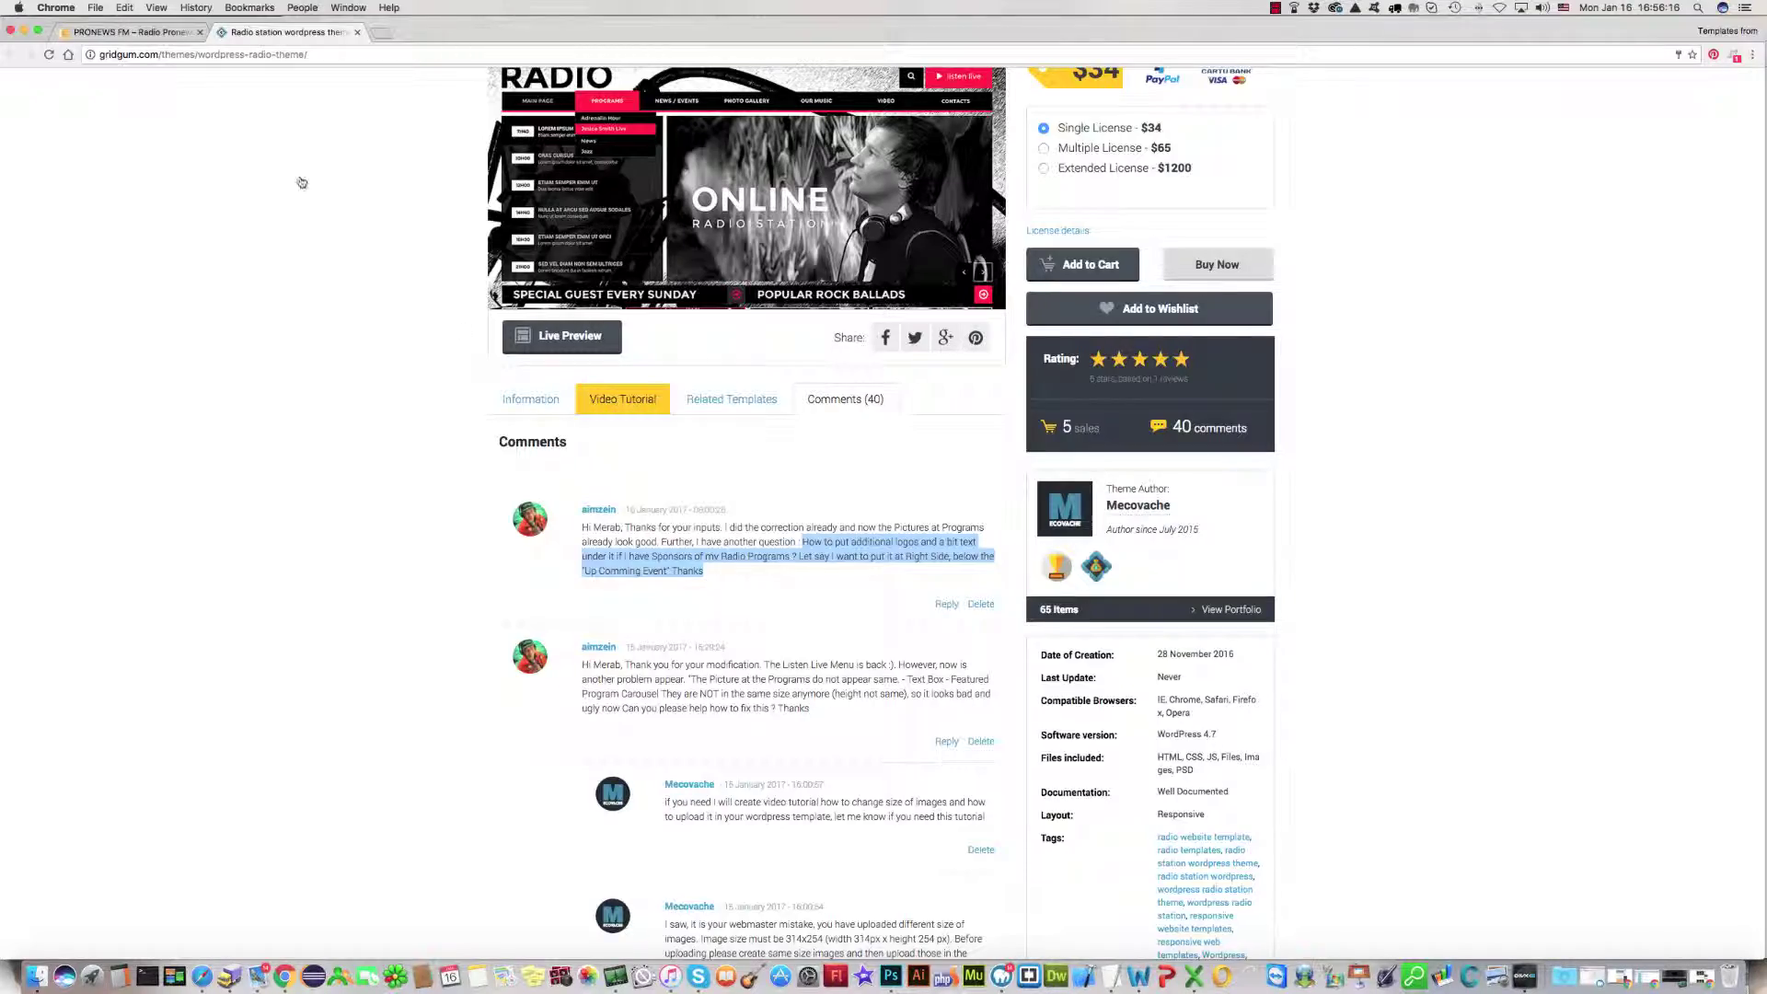
Switch to the PRONEWS FM homepage and scroll its right sidebar down to Facebook Activity Feed.
{"action": "left_click", "coordinate": [175, 35]}
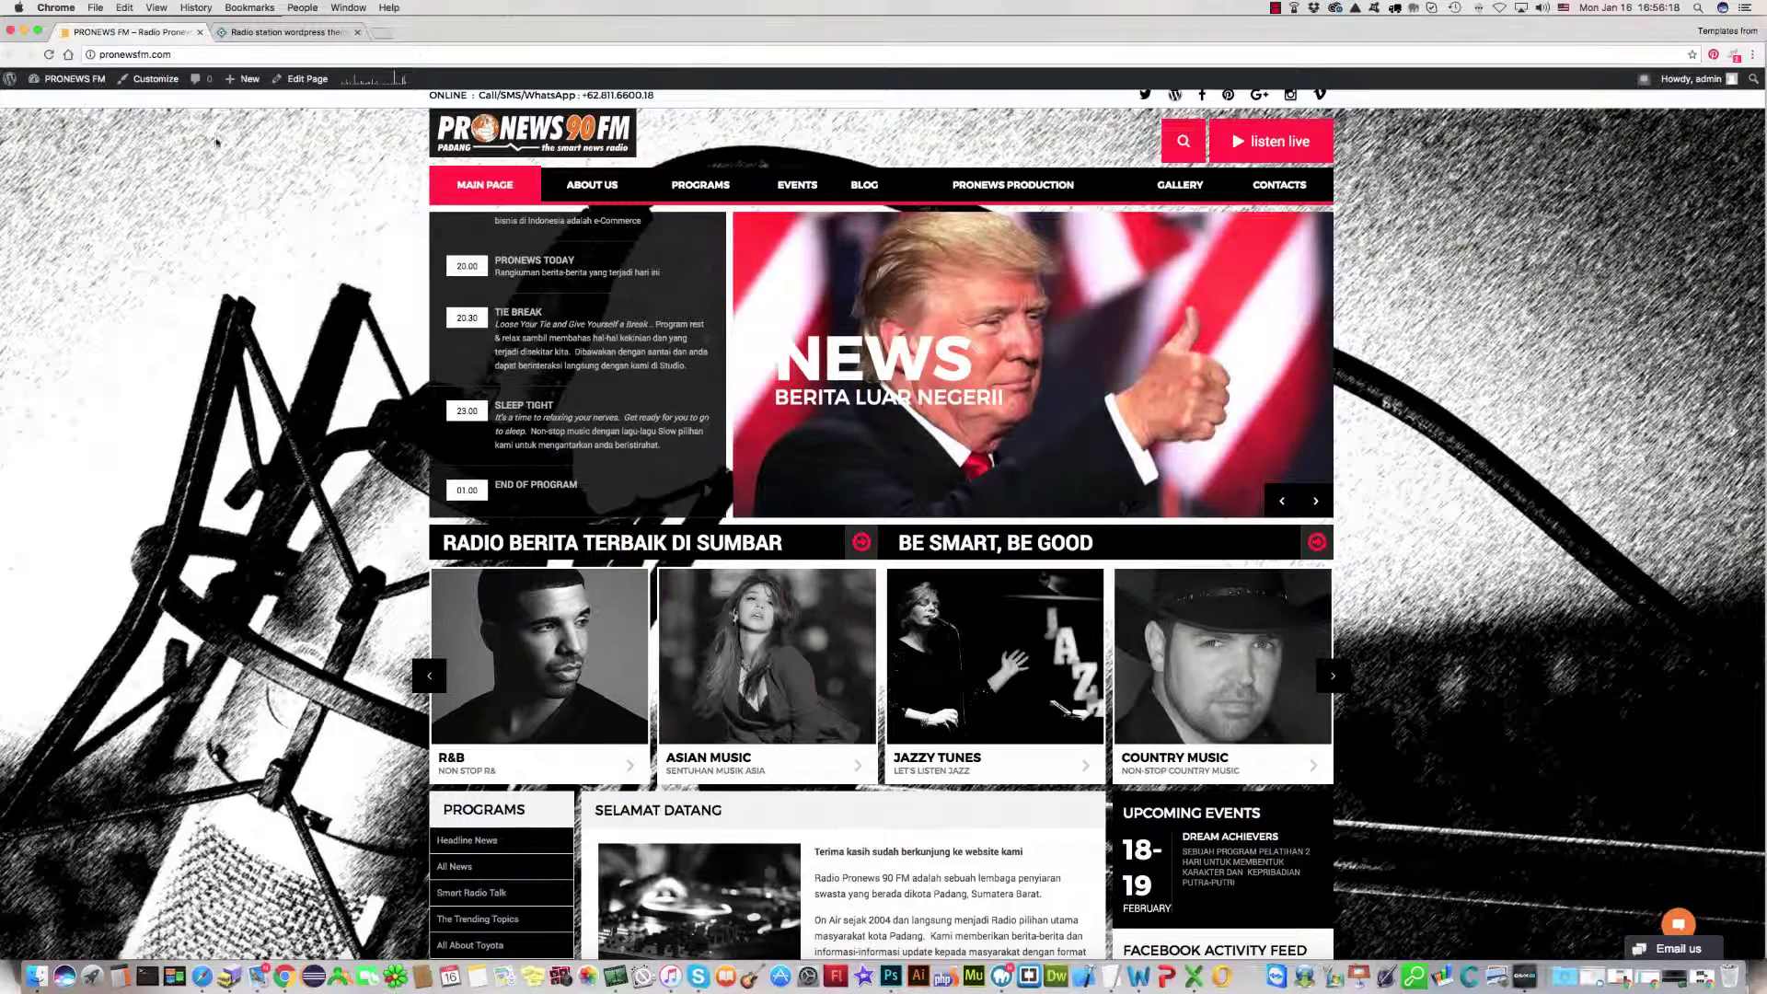
{"action": "scroll", "coordinate": [1488, 505], "scroll_direction": "down", "scroll_amount": 5}
{"action": "scroll", "coordinate": [1489, 505], "scroll_direction": "down", "scroll_amount": 2}
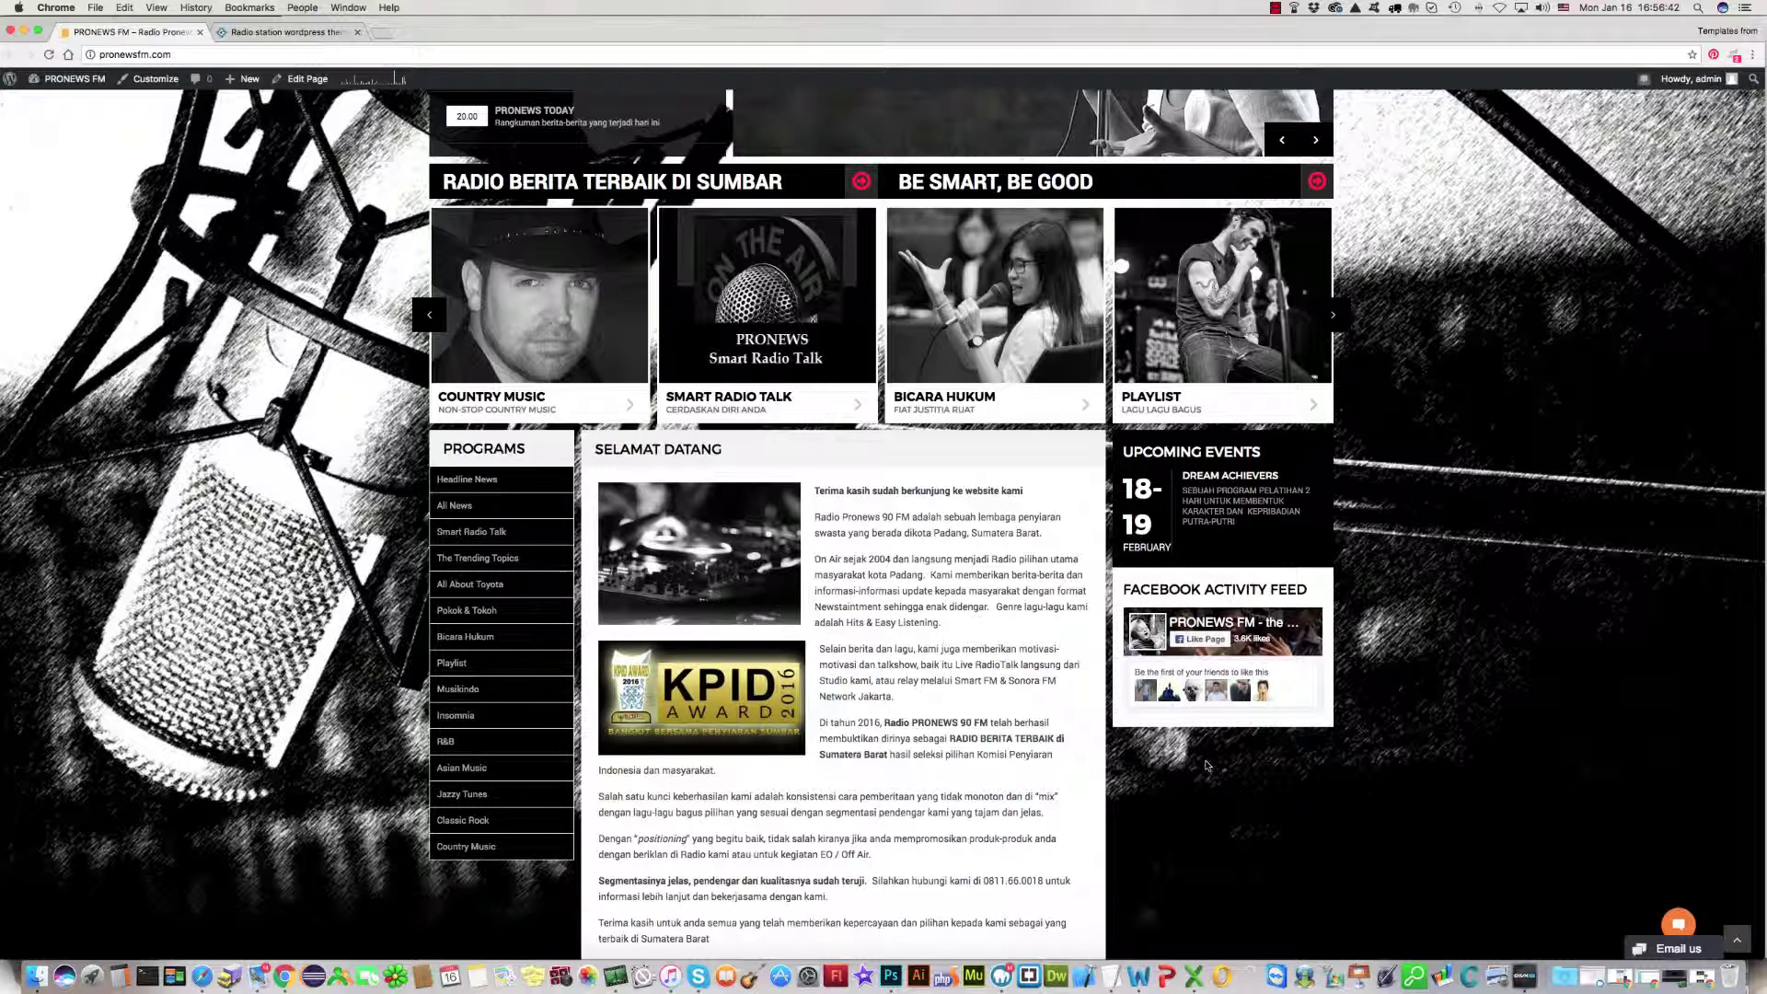
{"action": "mouse_move", "coordinate": [57, 82]}
{"action": "scroll", "coordinate": [57, 83], "scroll_direction": "up", "scroll_amount": 1}
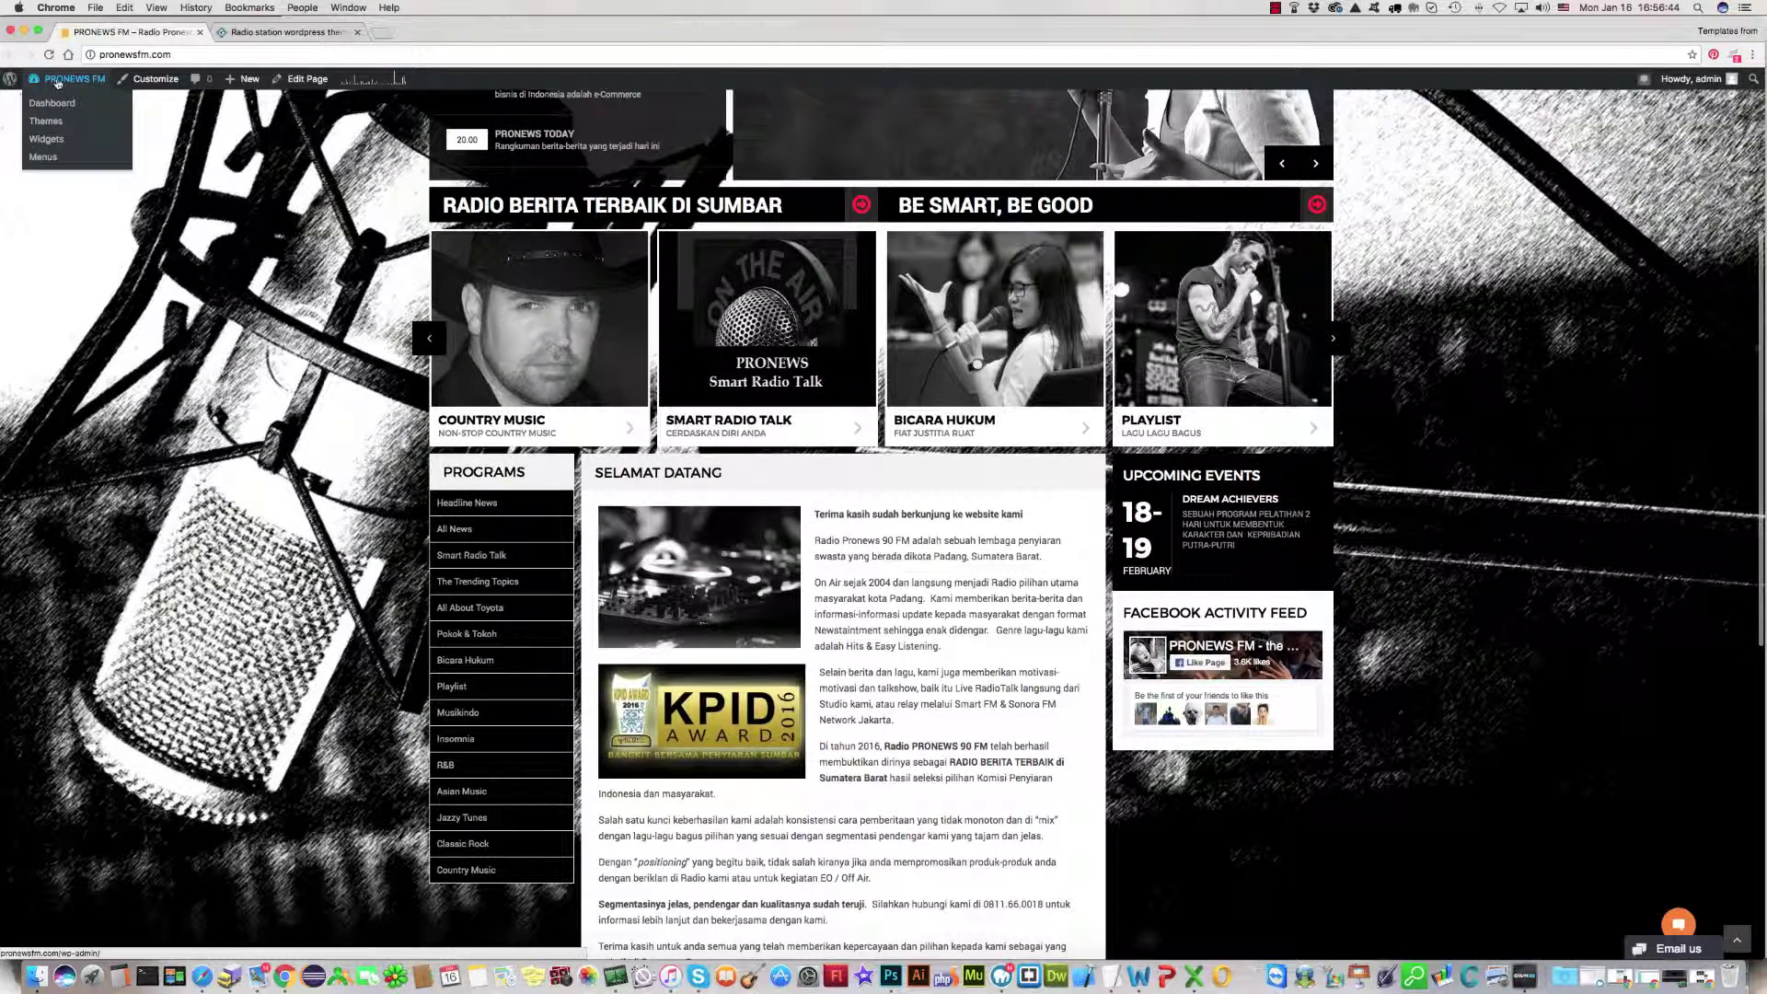
From the admin dashboard, start a new text block under Text Blocks.
{"action": "left_click", "coordinate": [55, 105]}
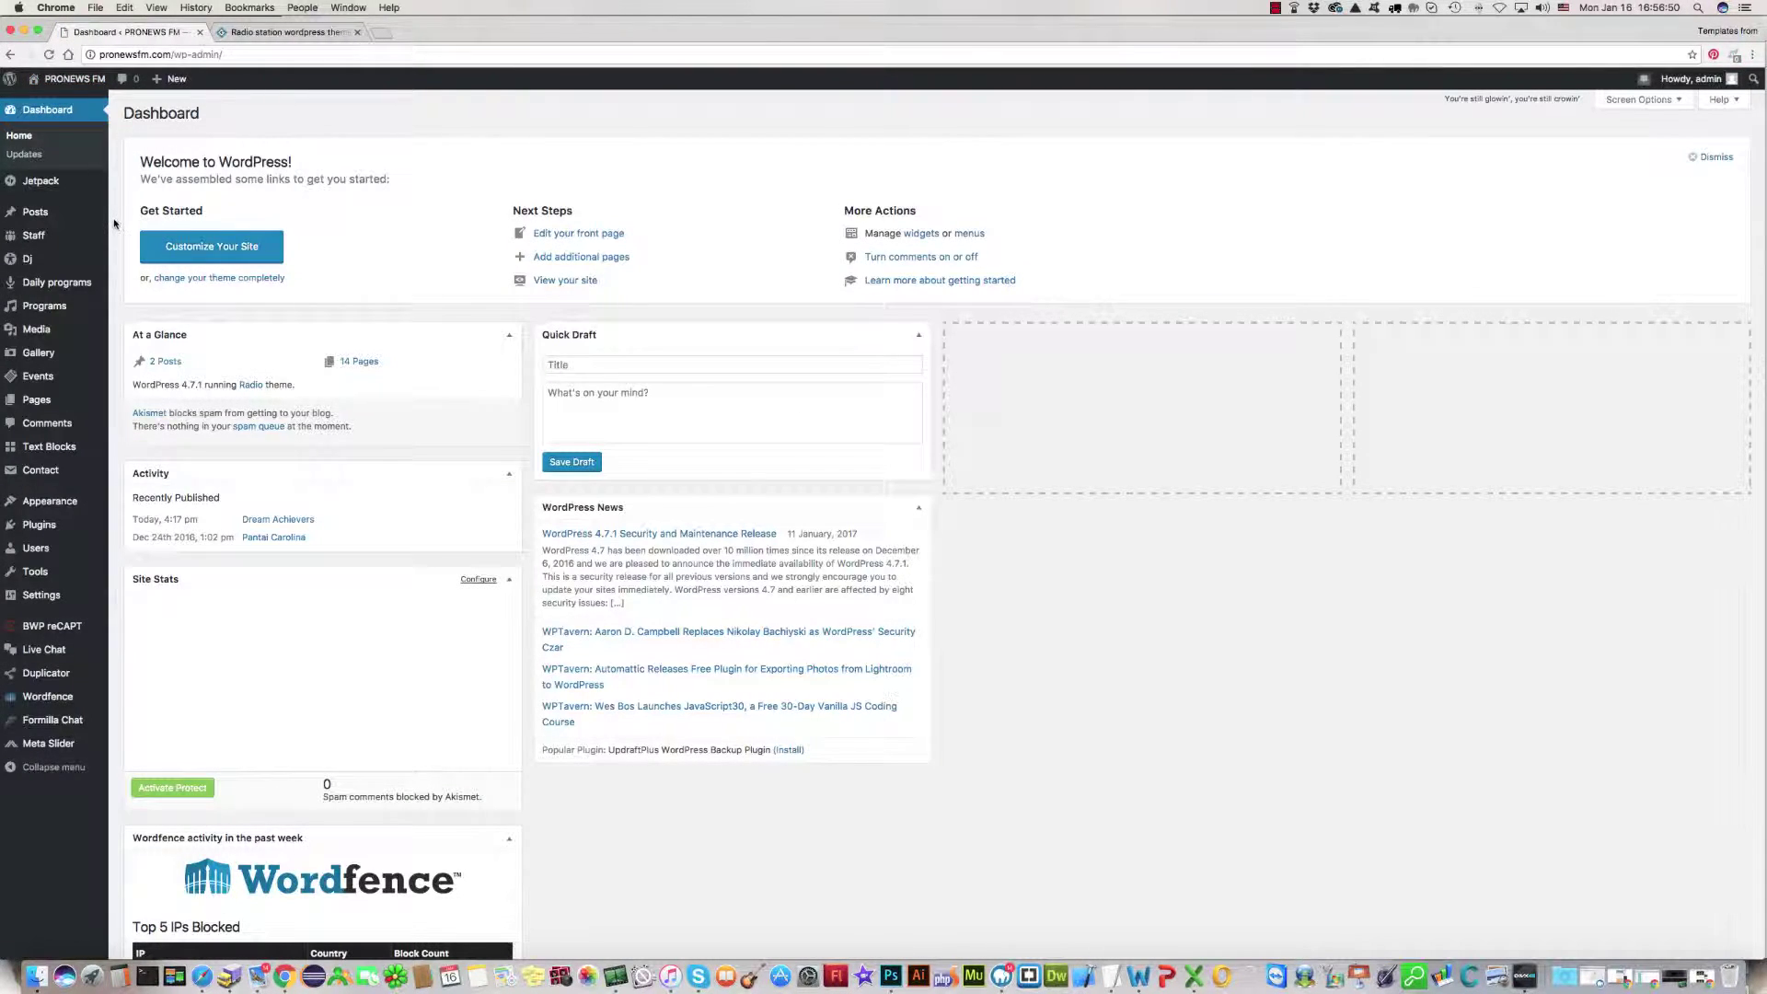
{"action": "mouse_move", "coordinate": [99, 379]}
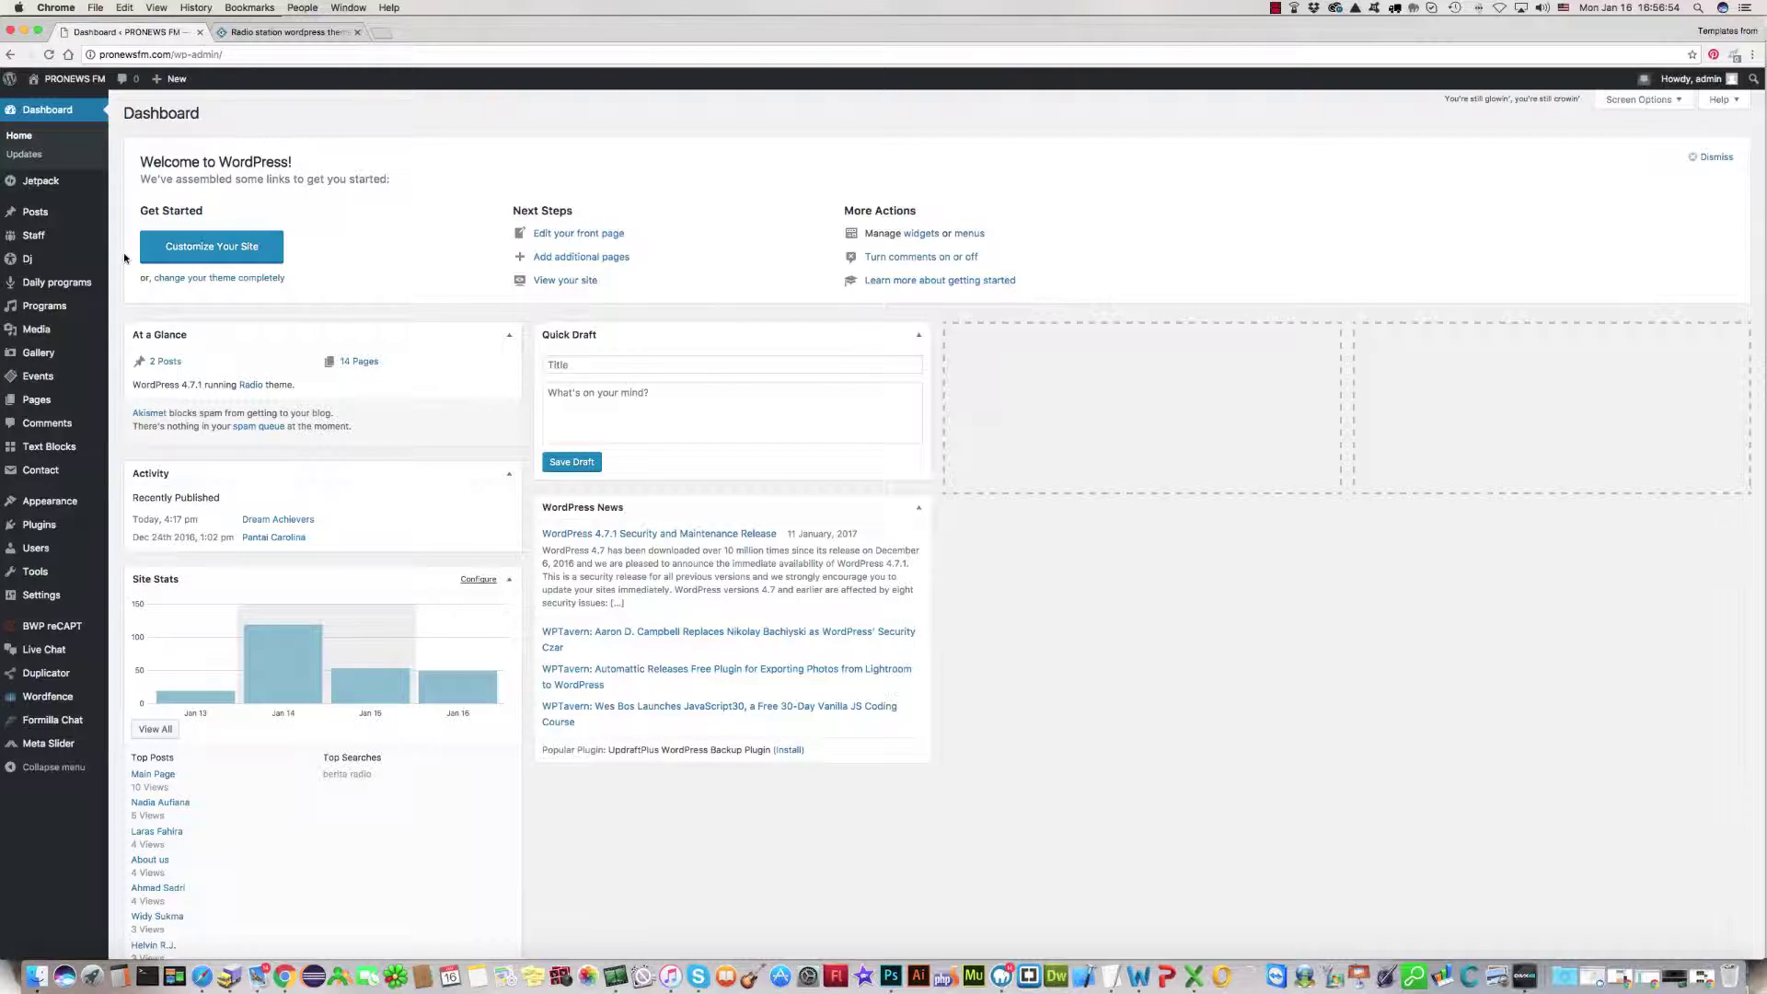
{"action": "mouse_move", "coordinate": [45, 451]}
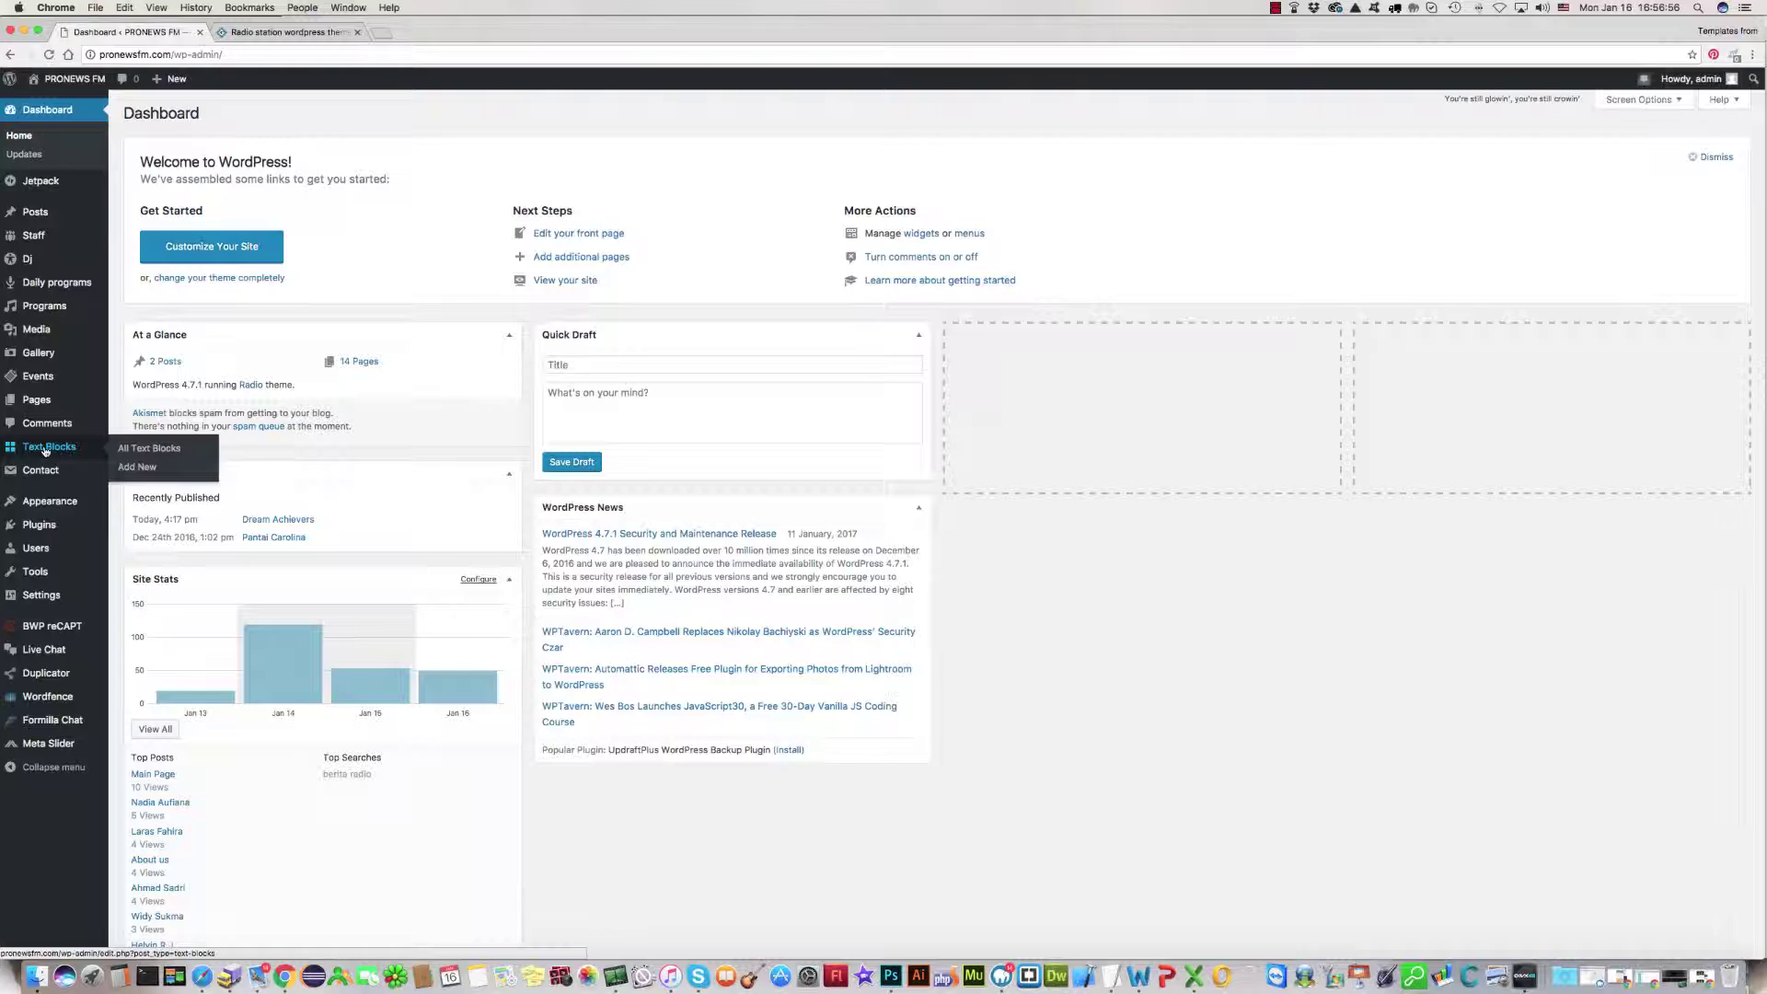
{"action": "left_click", "coordinate": [45, 451]}
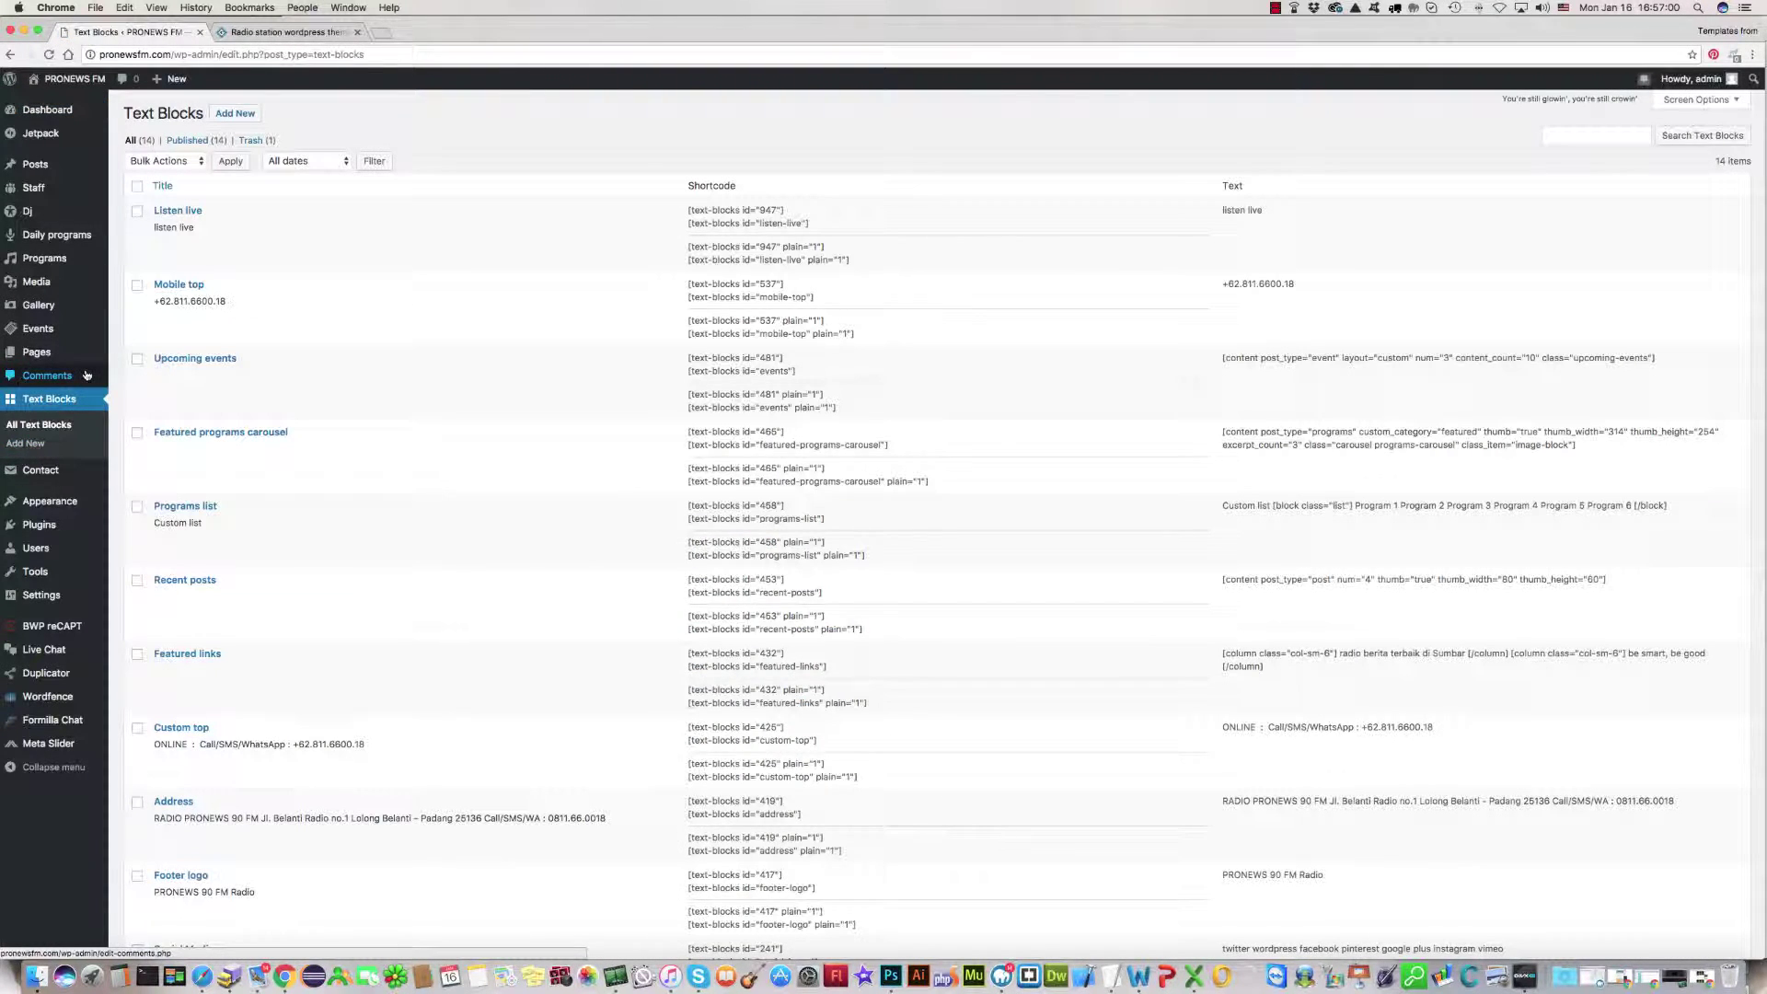
{"action": "left_click", "coordinate": [236, 114]}
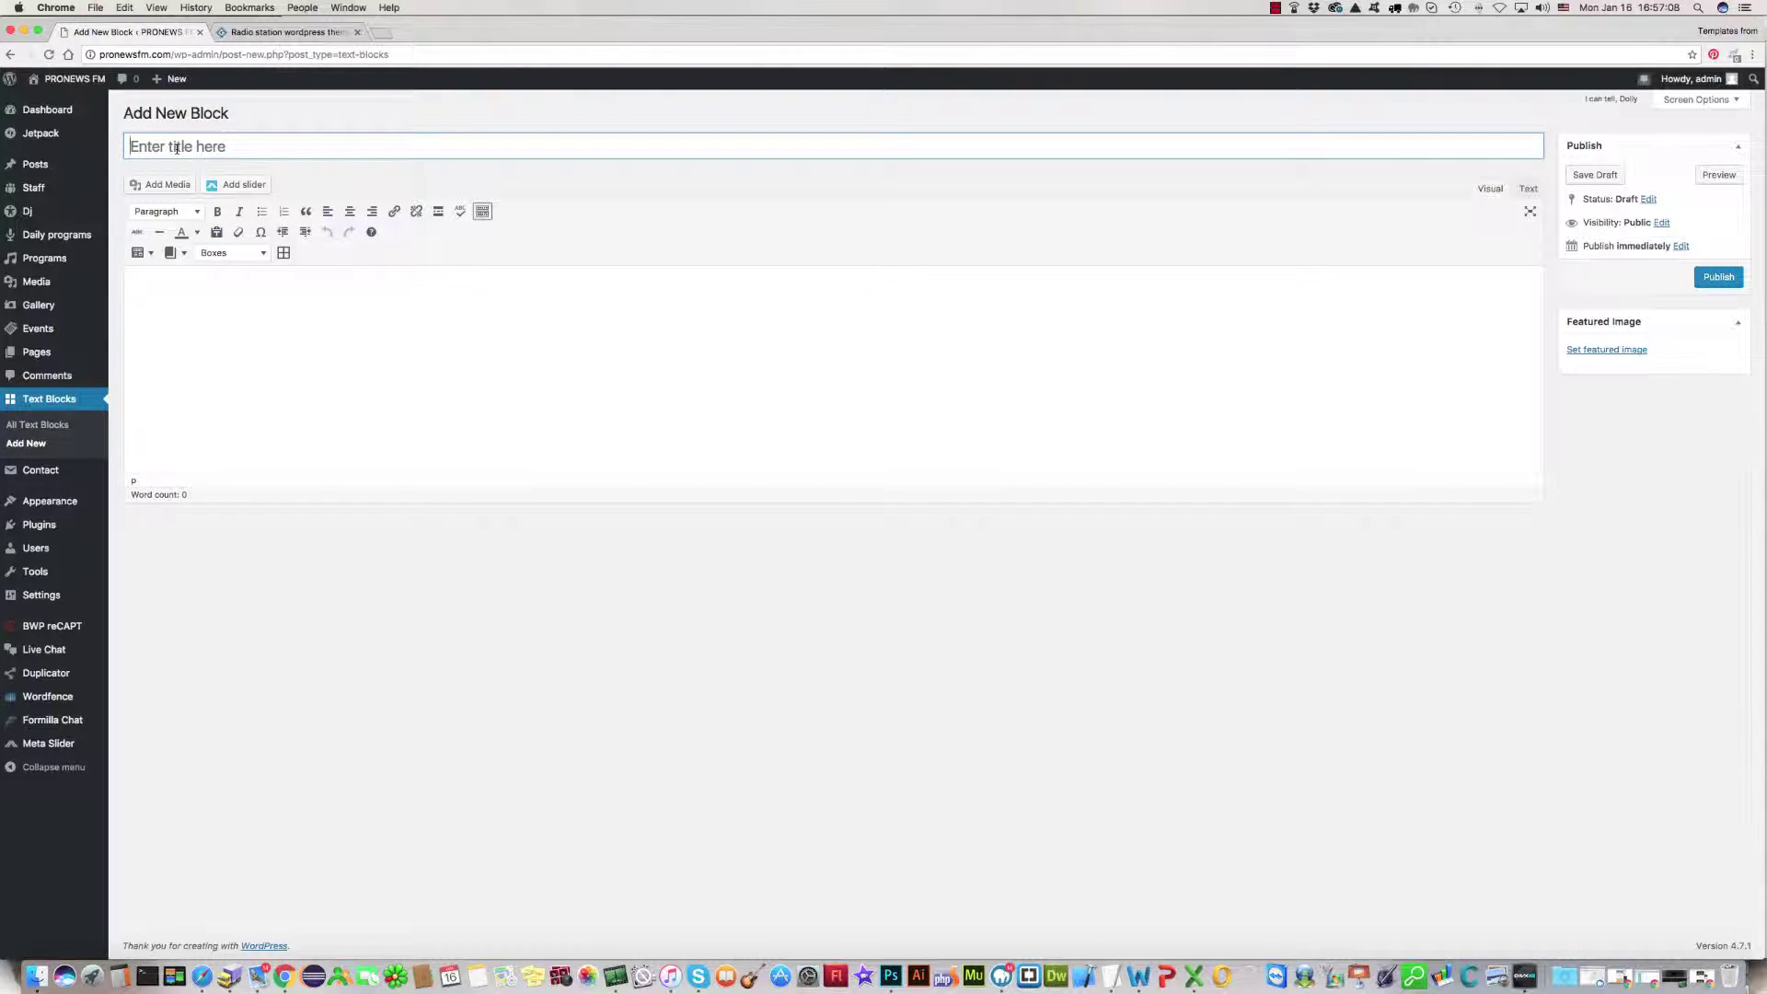
Title the block 'sponsors' and enter 'Write text of your sponsors here' followed by a new line.
{"action": "type", "text": "spp"}
{"action": "type", "text": "nsors"}
{"action": "left_click", "coordinate": [169, 297]}
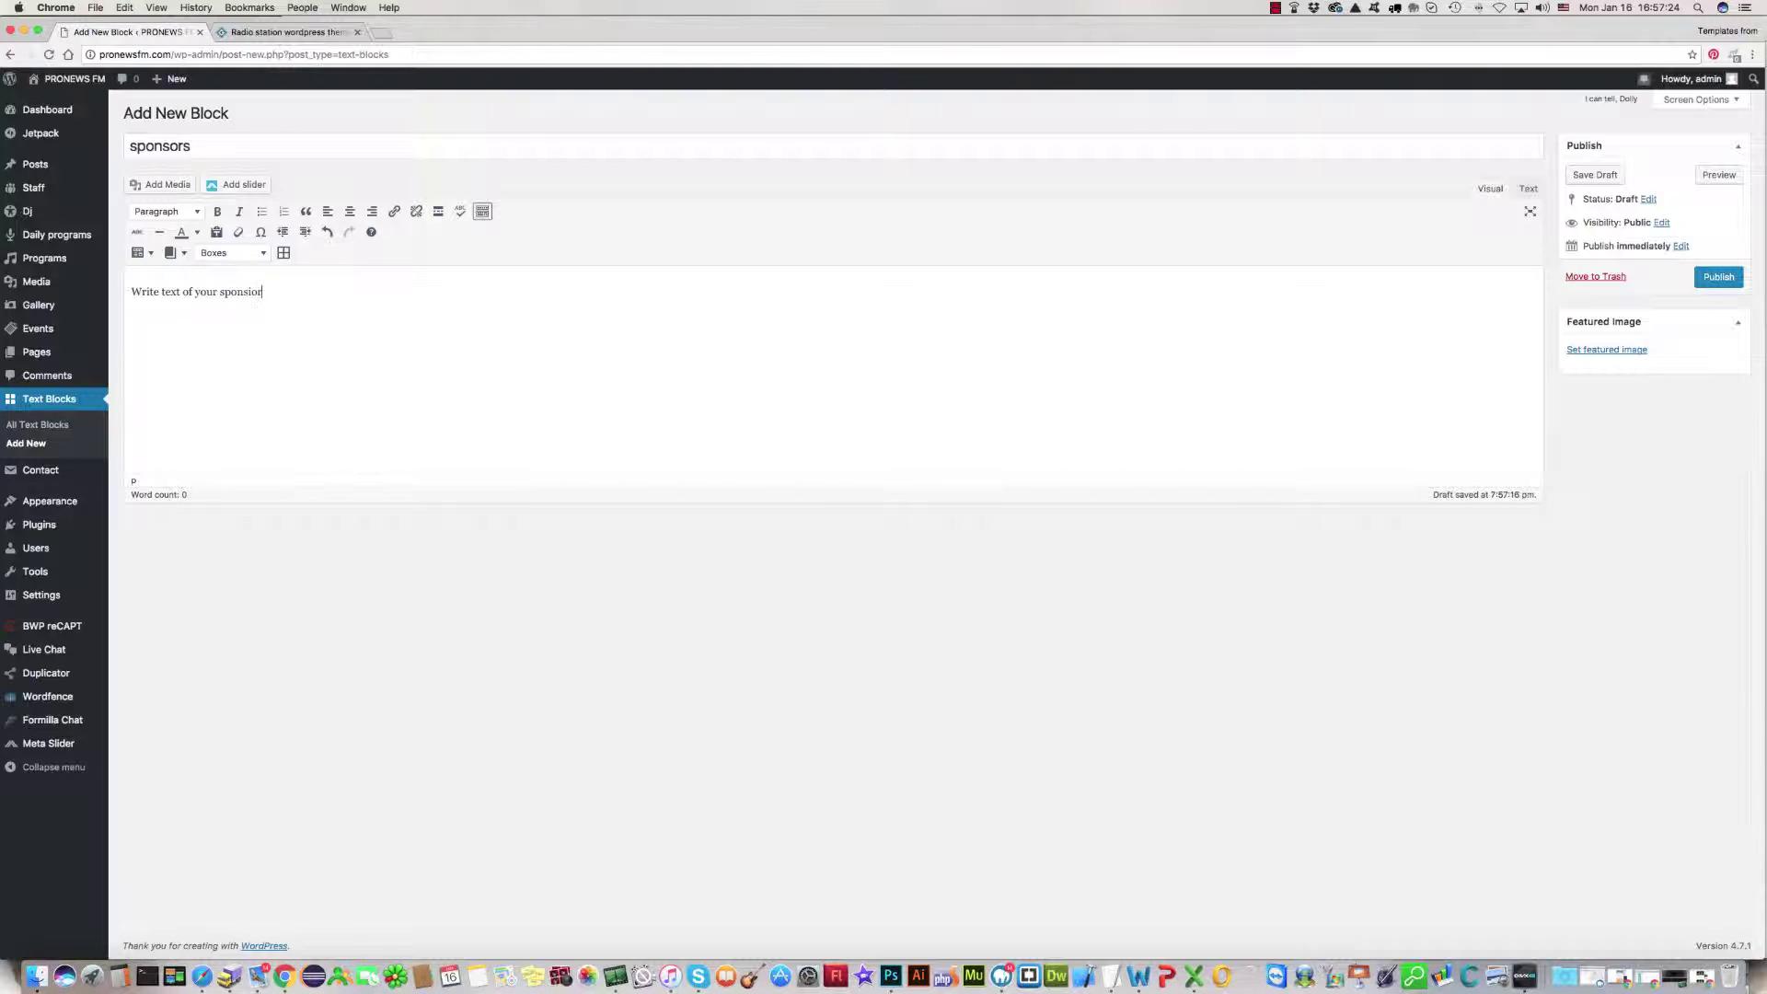
{"action": "type", "text": "her"}
{"action": "key", "text": "BackSpace"}
{"action": "key", "text": "BackSpace"}
{"action": "left_click", "coordinate": [152, 314]}
Upload the On the Air logo screenshot and insert it below the sponsors block's text.
{"action": "left_click", "coordinate": [164, 185]}
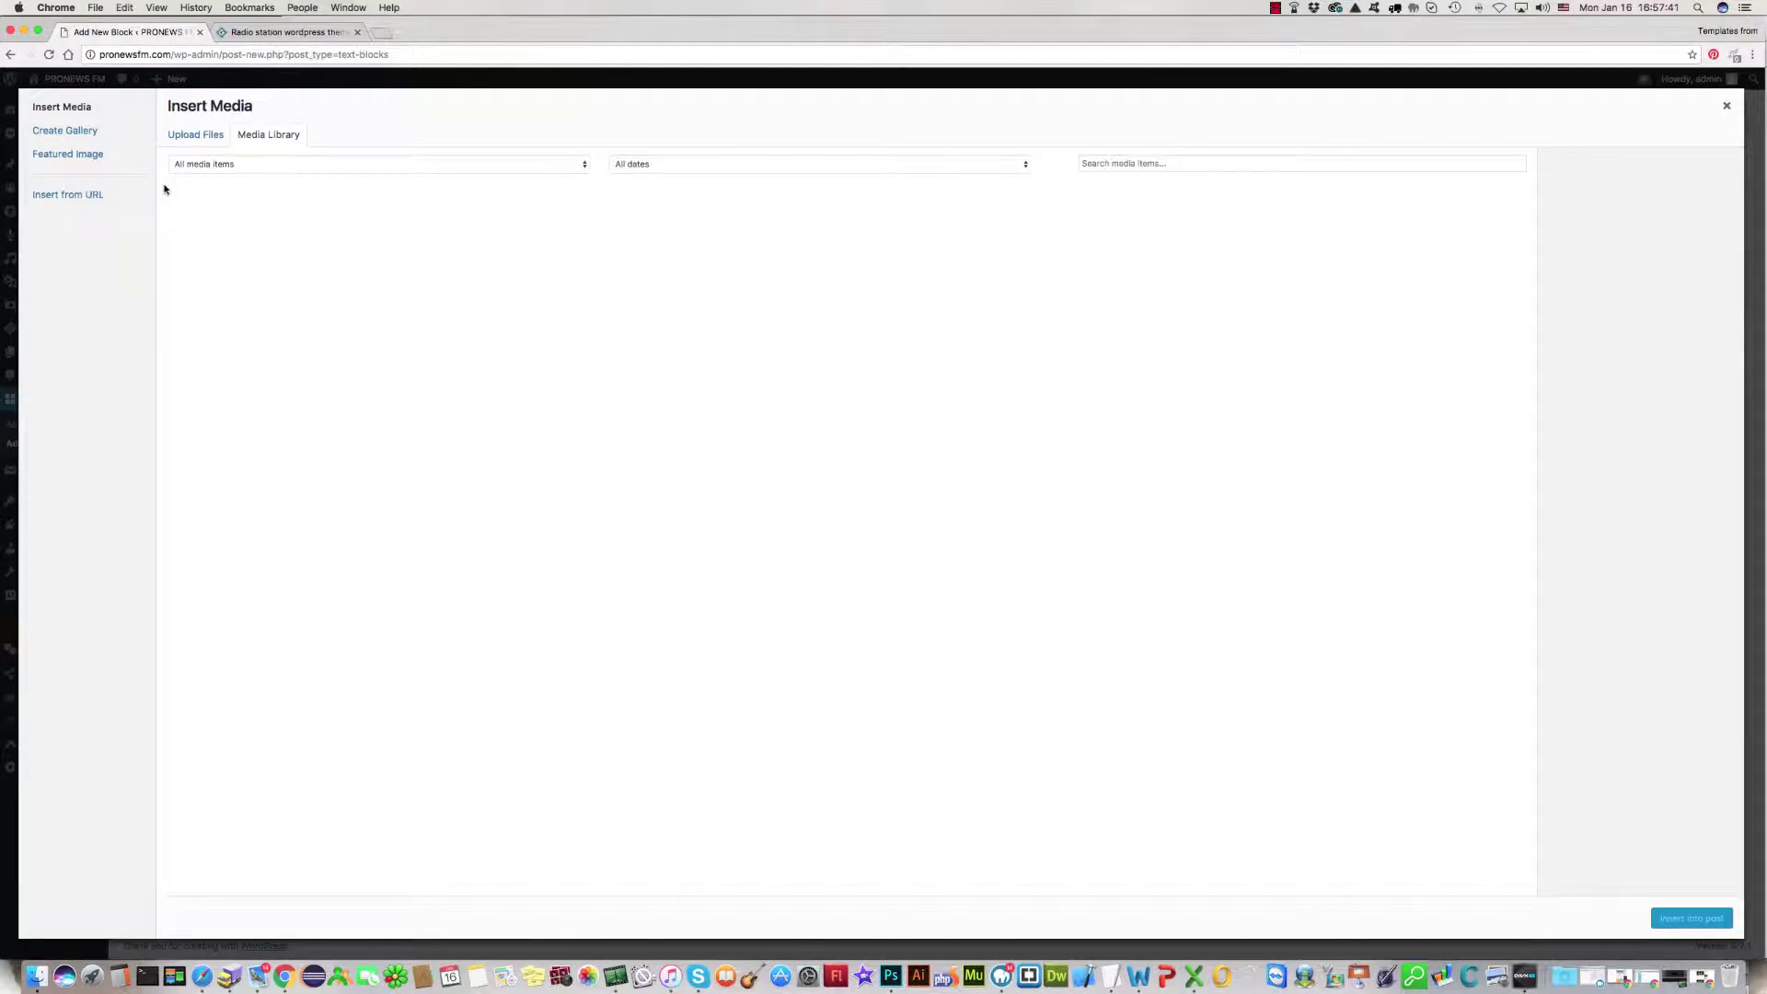
{"action": "left_click", "coordinate": [195, 136]}
{"action": "left_click", "coordinate": [958, 445]}
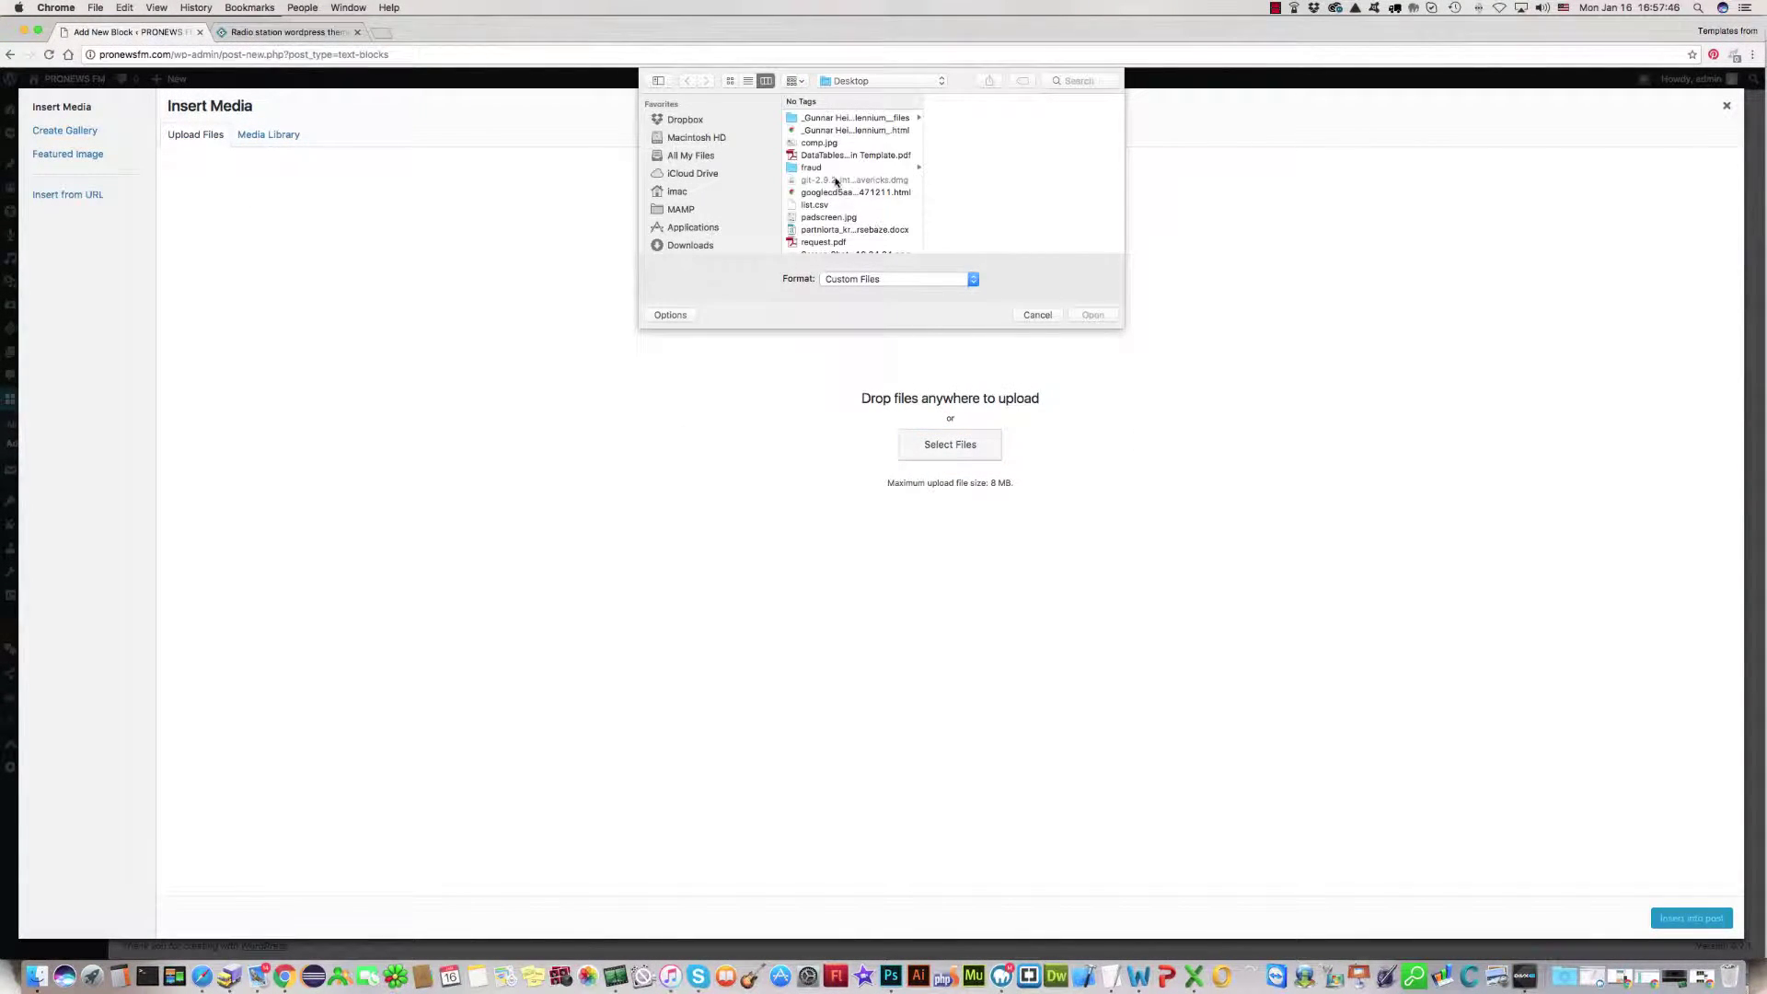
{"action": "scroll", "coordinate": [706, 189], "scroll_direction": "down", "scroll_amount": 5}
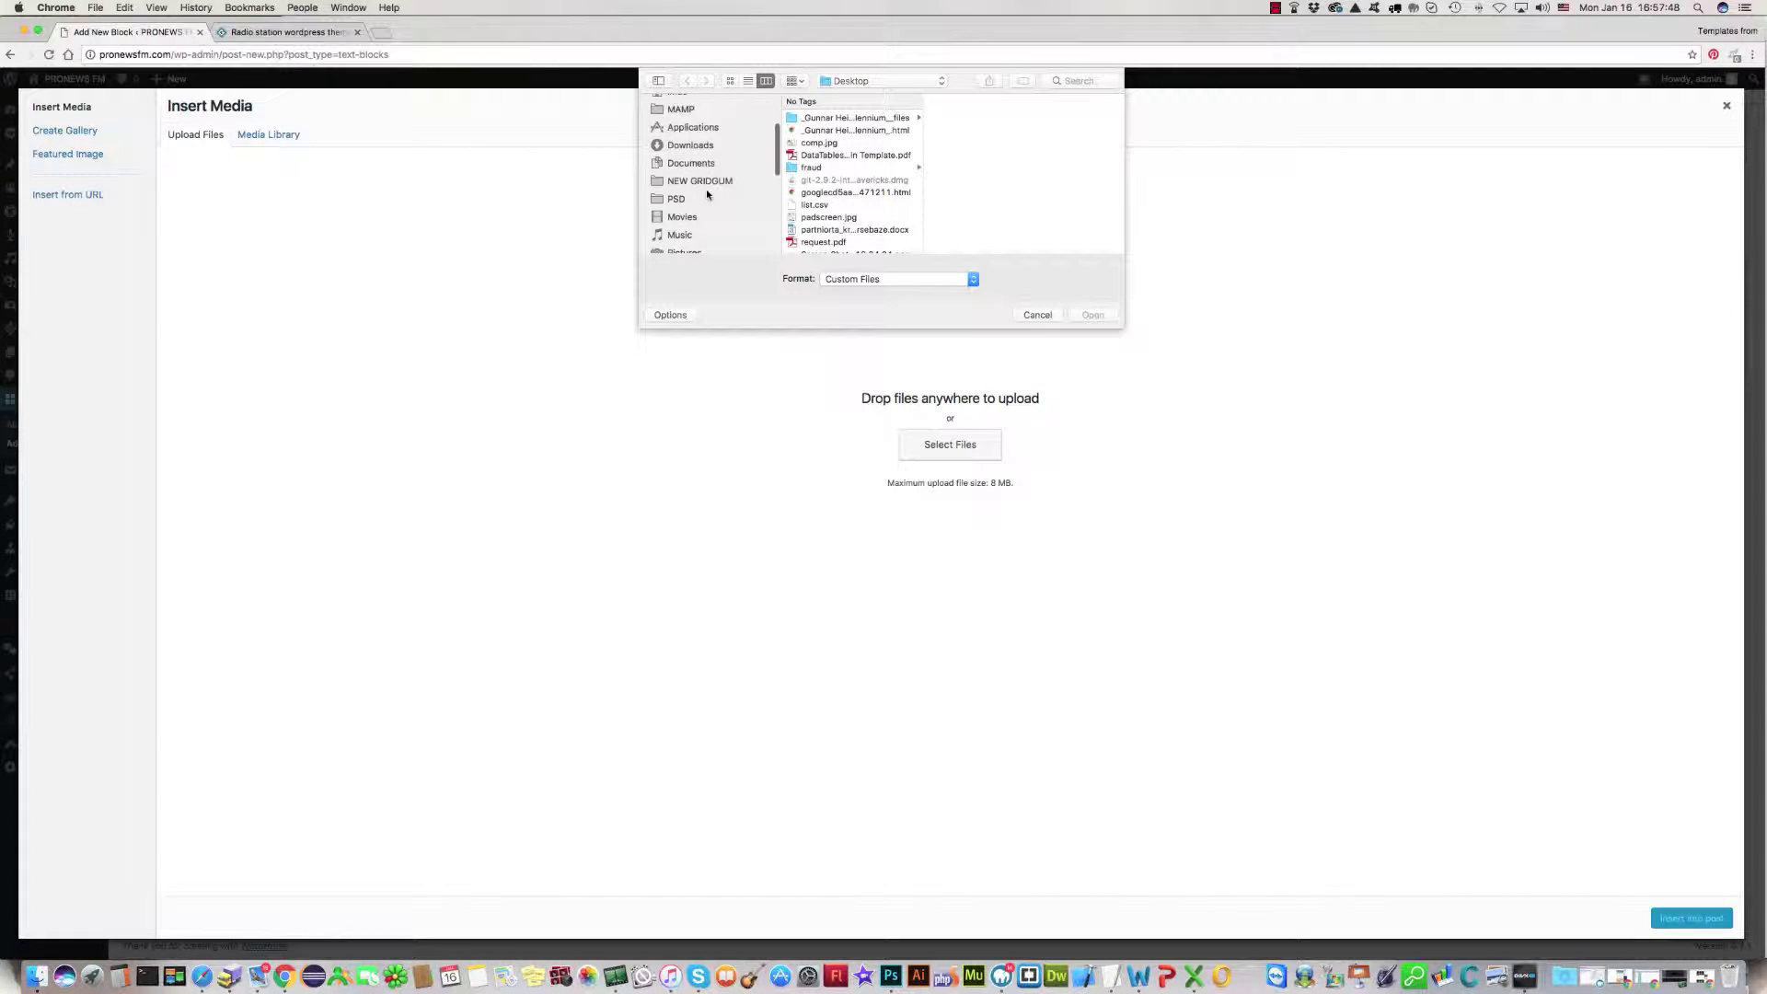
{"action": "scroll", "coordinate": [707, 195], "scroll_direction": "down", "scroll_amount": 5}
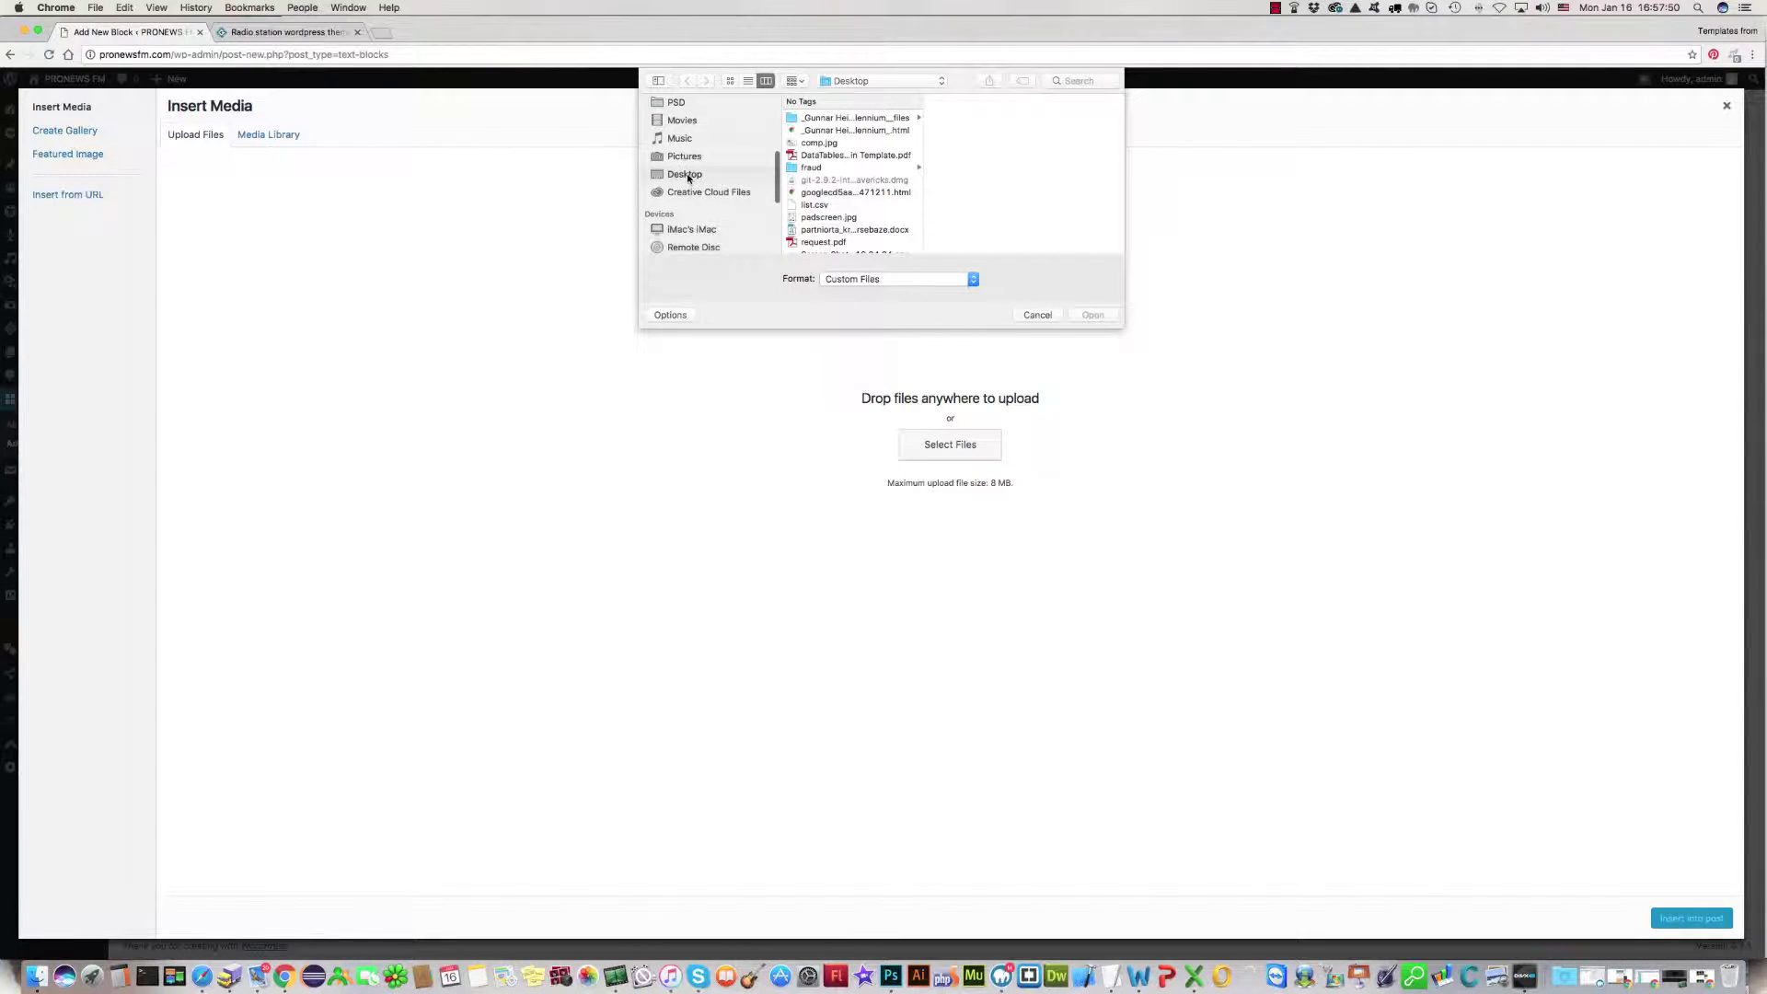
{"action": "scroll", "coordinate": [833, 184], "scroll_direction": "down", "scroll_amount": 5}
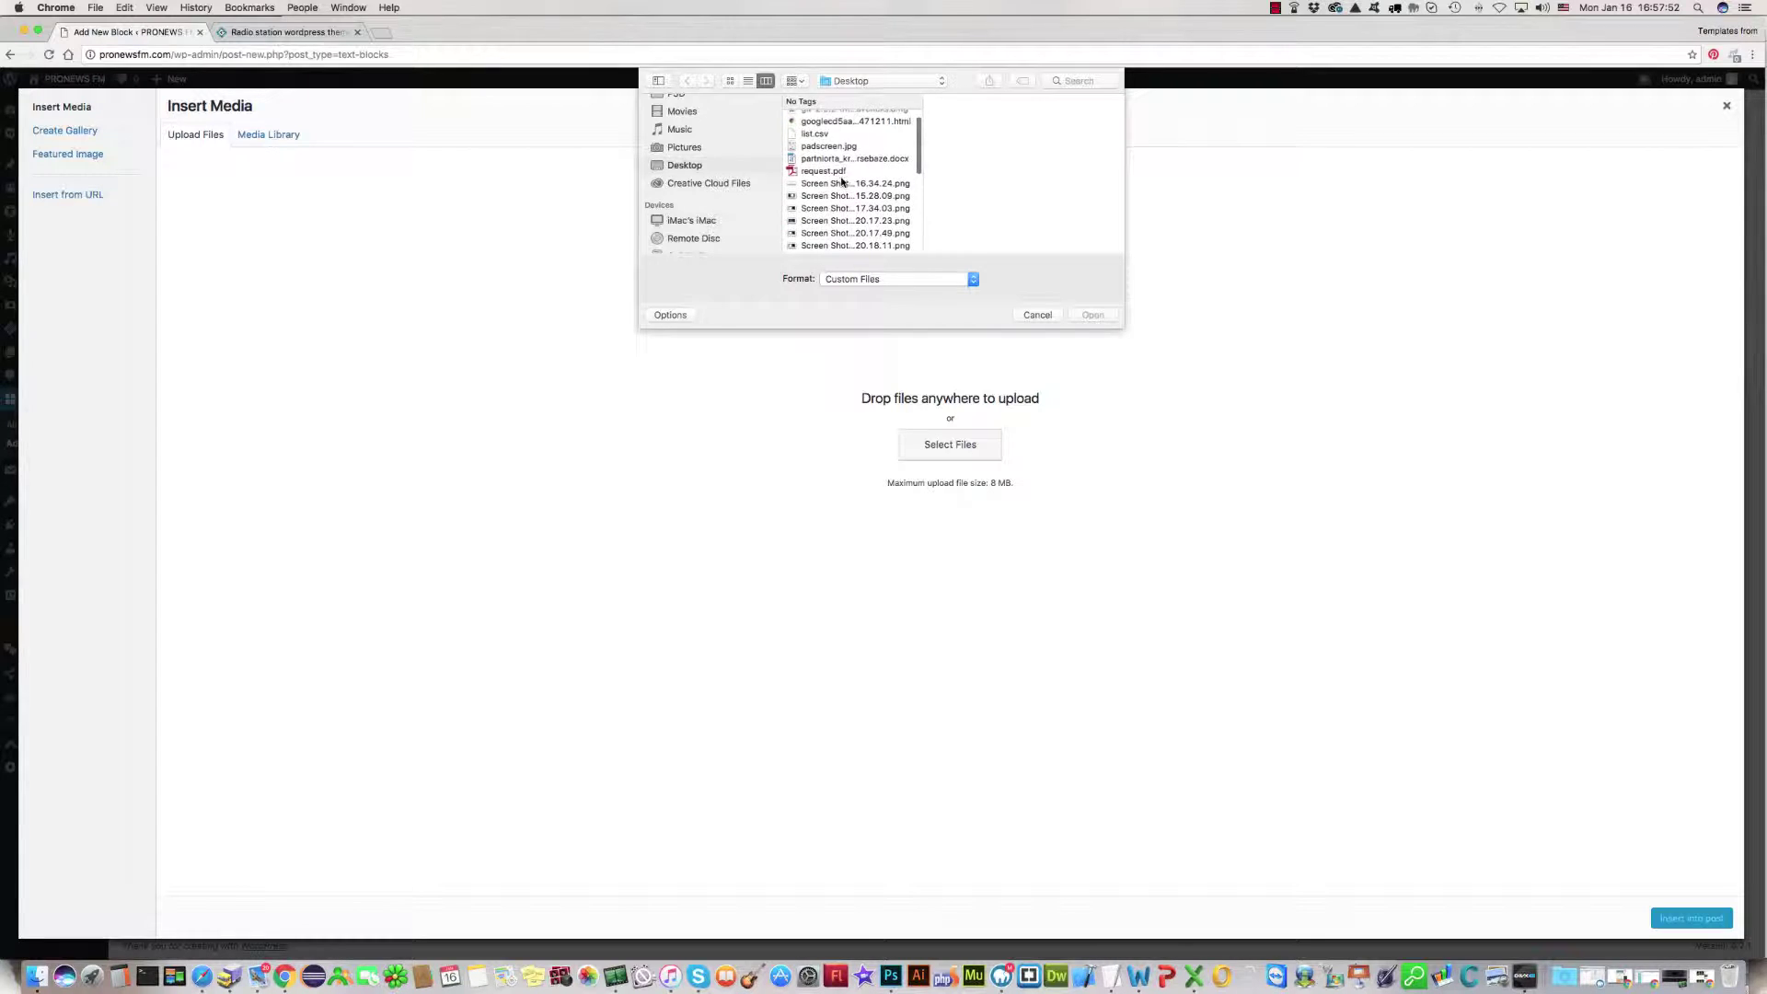
{"action": "scroll", "coordinate": [842, 182], "scroll_direction": "down", "scroll_amount": 4}
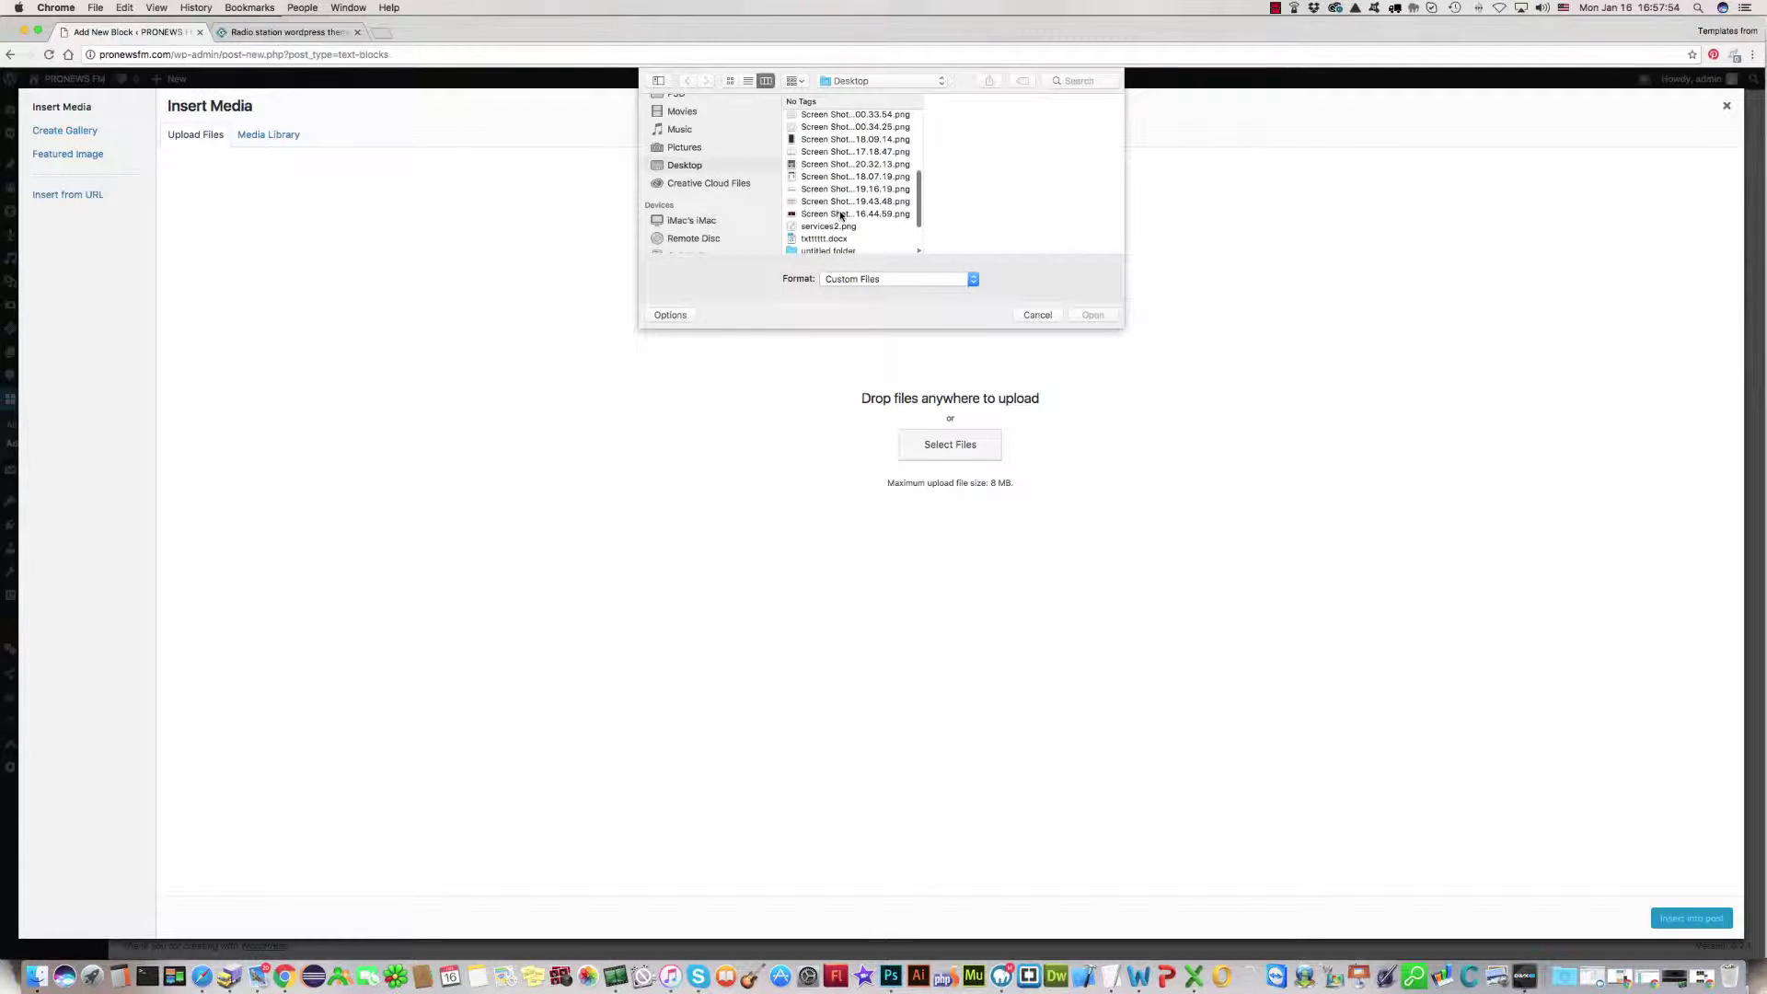
{"action": "left_click", "coordinate": [840, 215]}
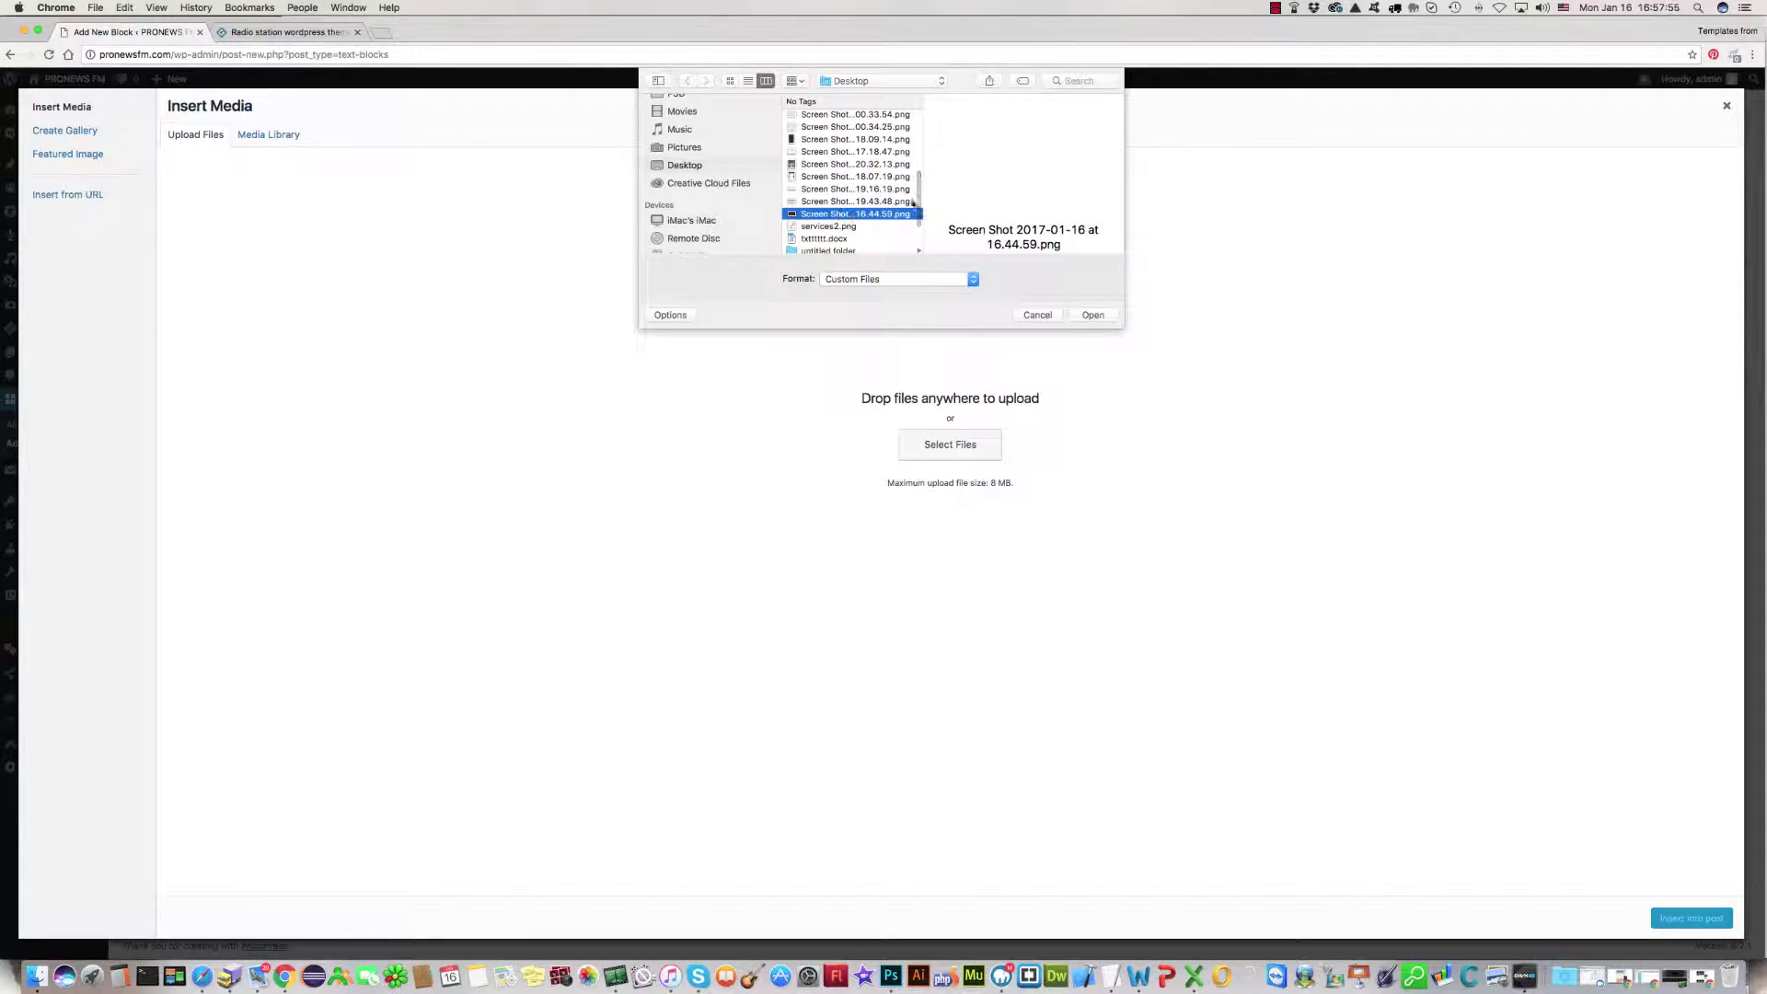
{"action": "left_click", "coordinate": [1092, 316]}
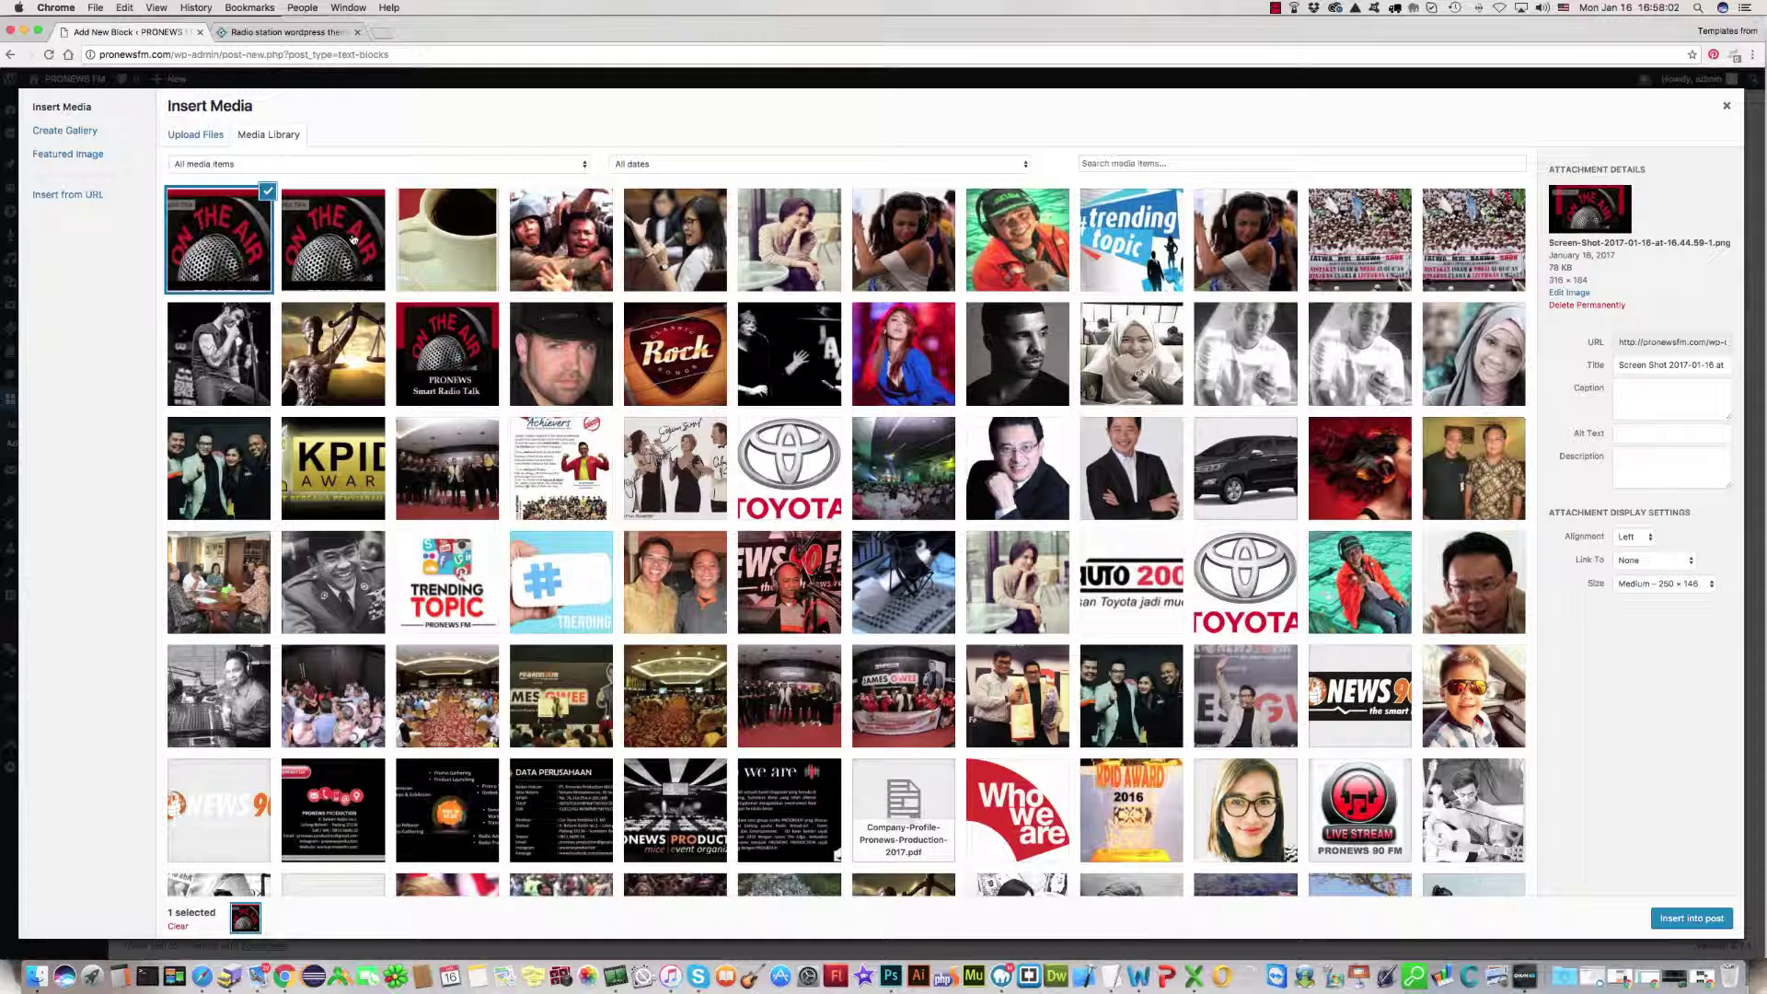
{"action": "left_click", "coordinate": [1696, 918]}
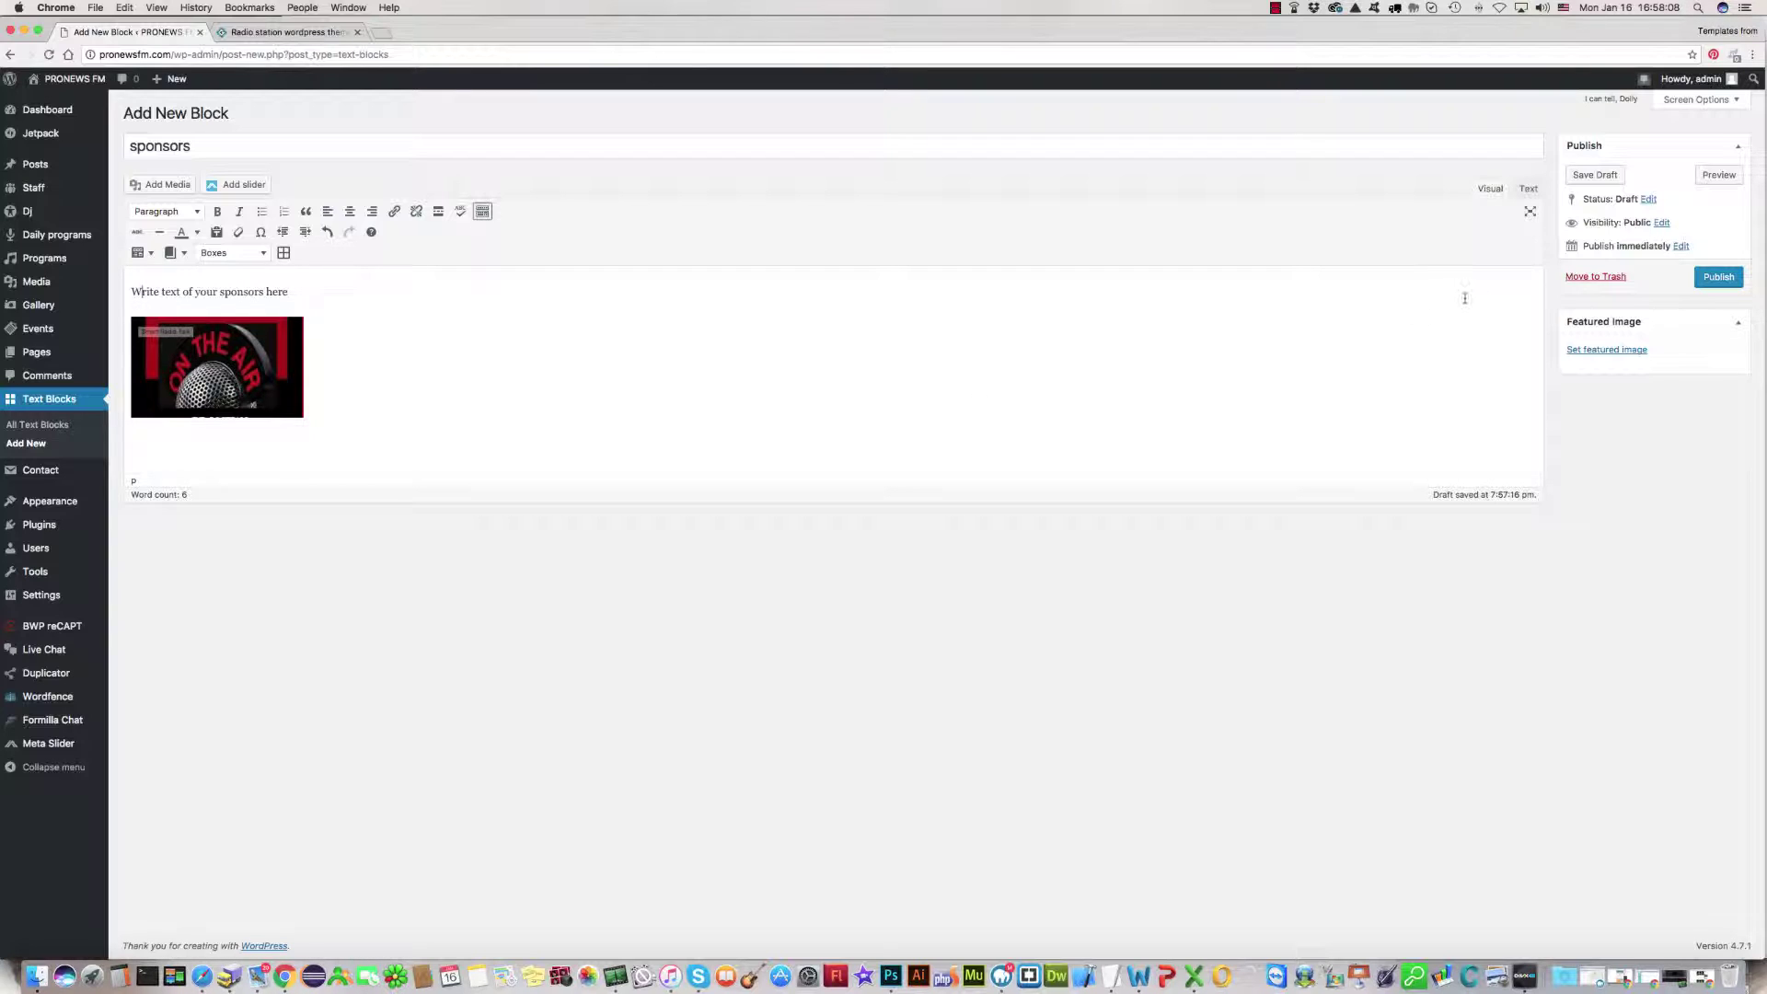
Publish the sponsors text block and expand Sidebar Home Right on the Widgets screen.
{"action": "left_click", "coordinate": [1717, 280]}
{"action": "left_click", "coordinate": [1718, 279]}
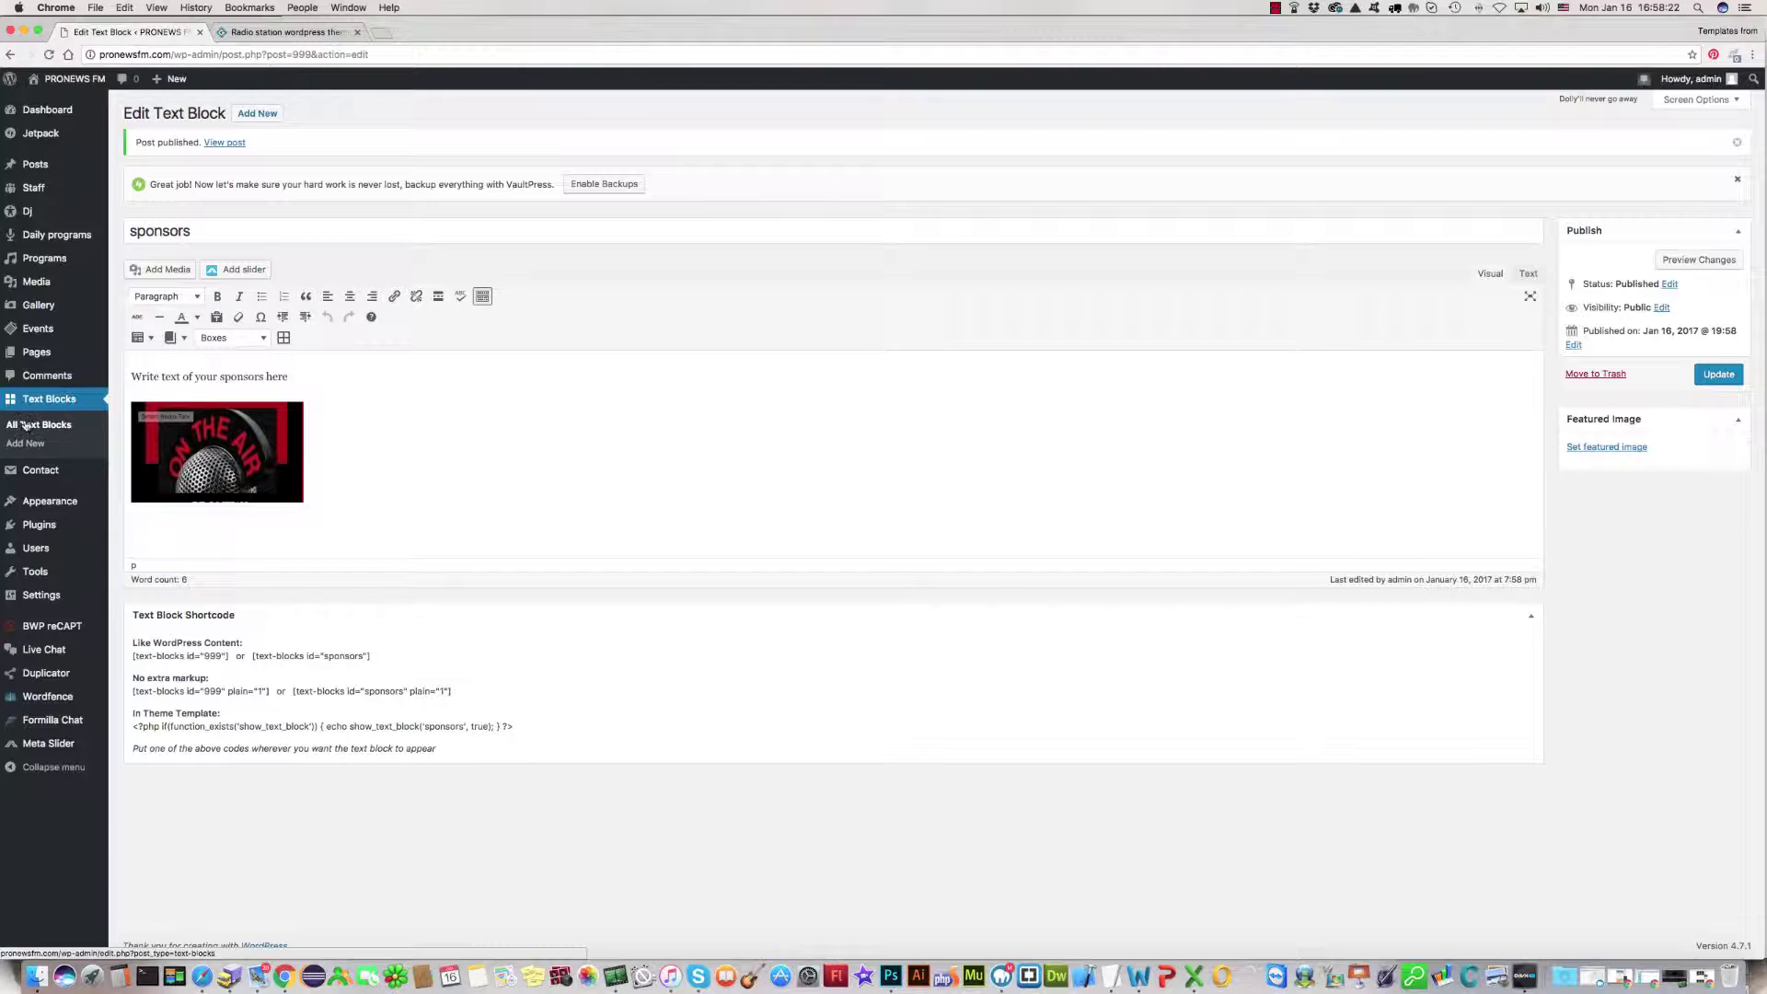
{"action": "mouse_move", "coordinate": [38, 505]}
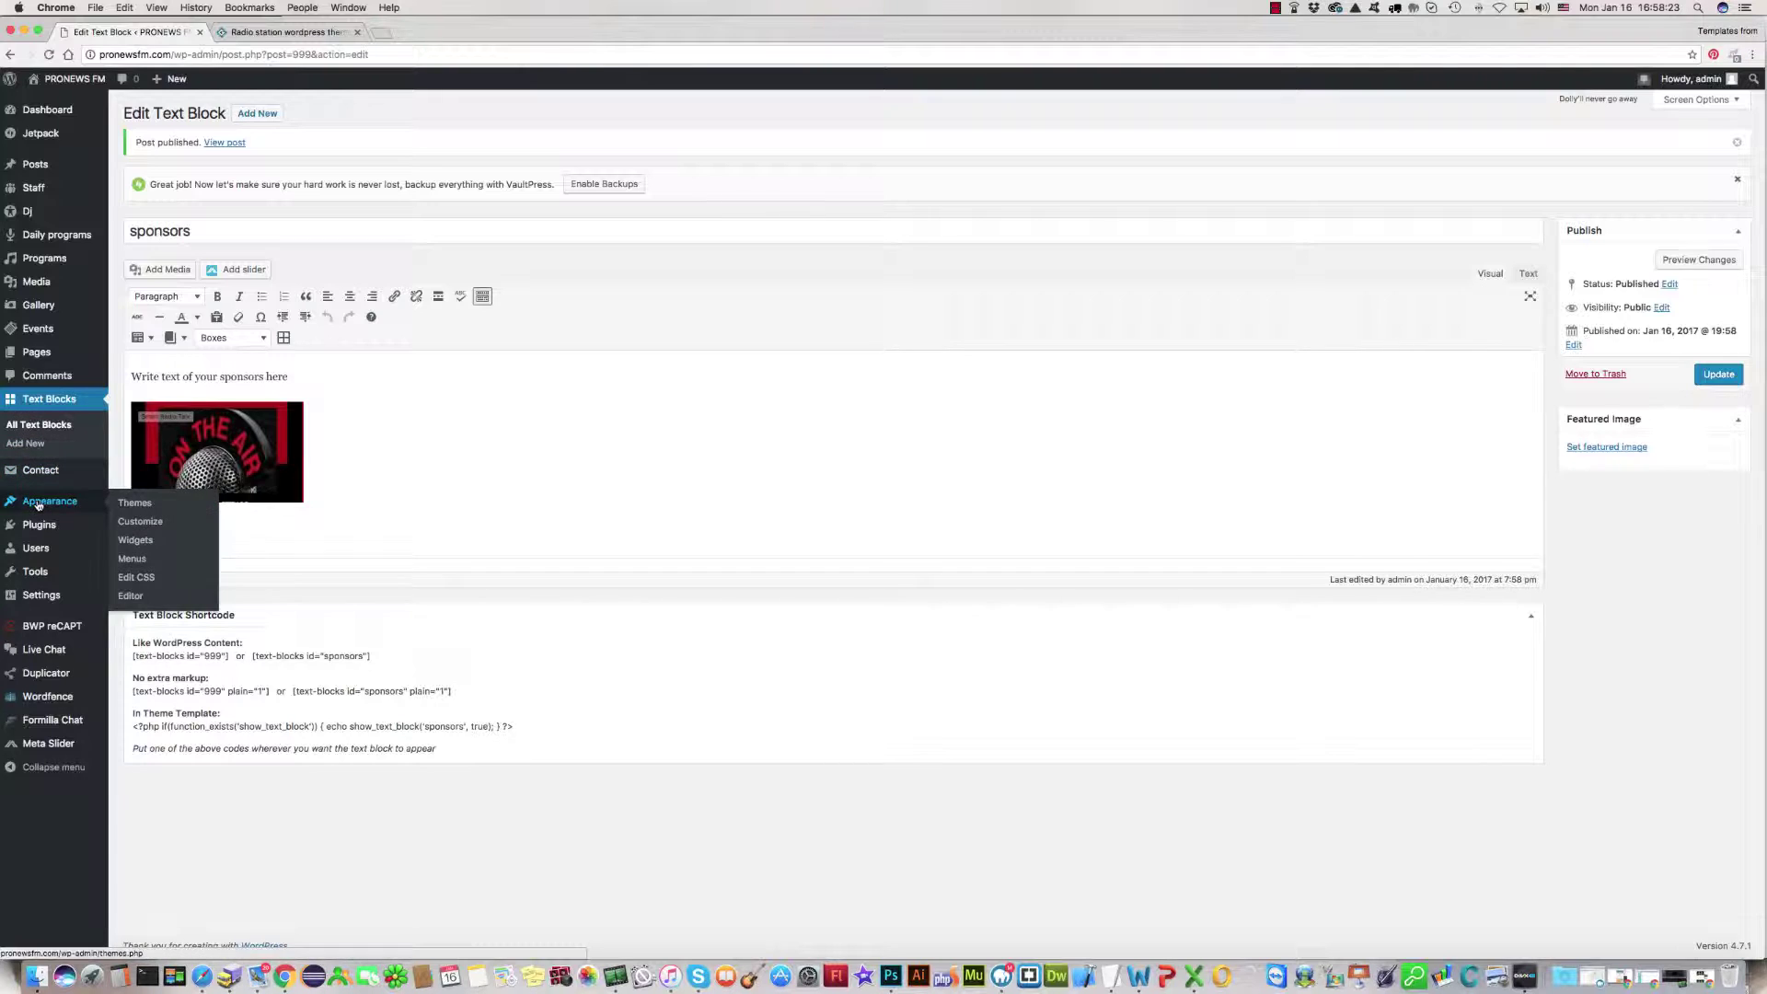
{"action": "left_click", "coordinate": [133, 540]}
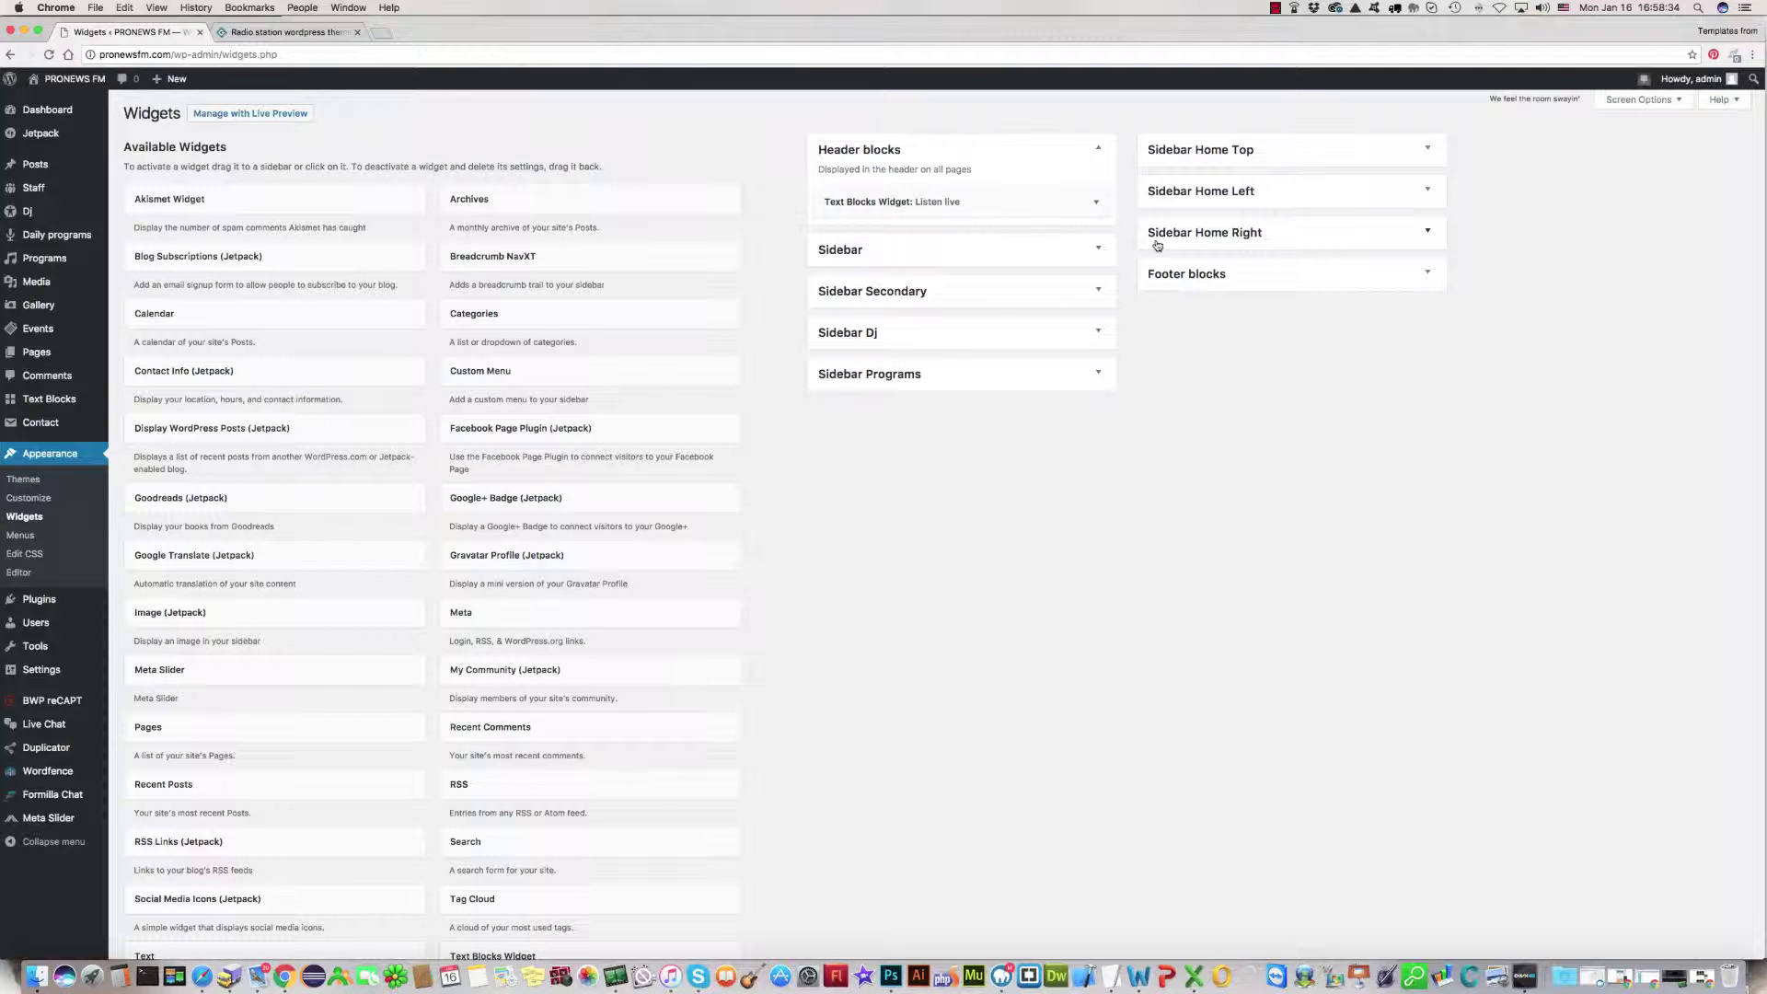
{"action": "left_click", "coordinate": [1240, 235]}
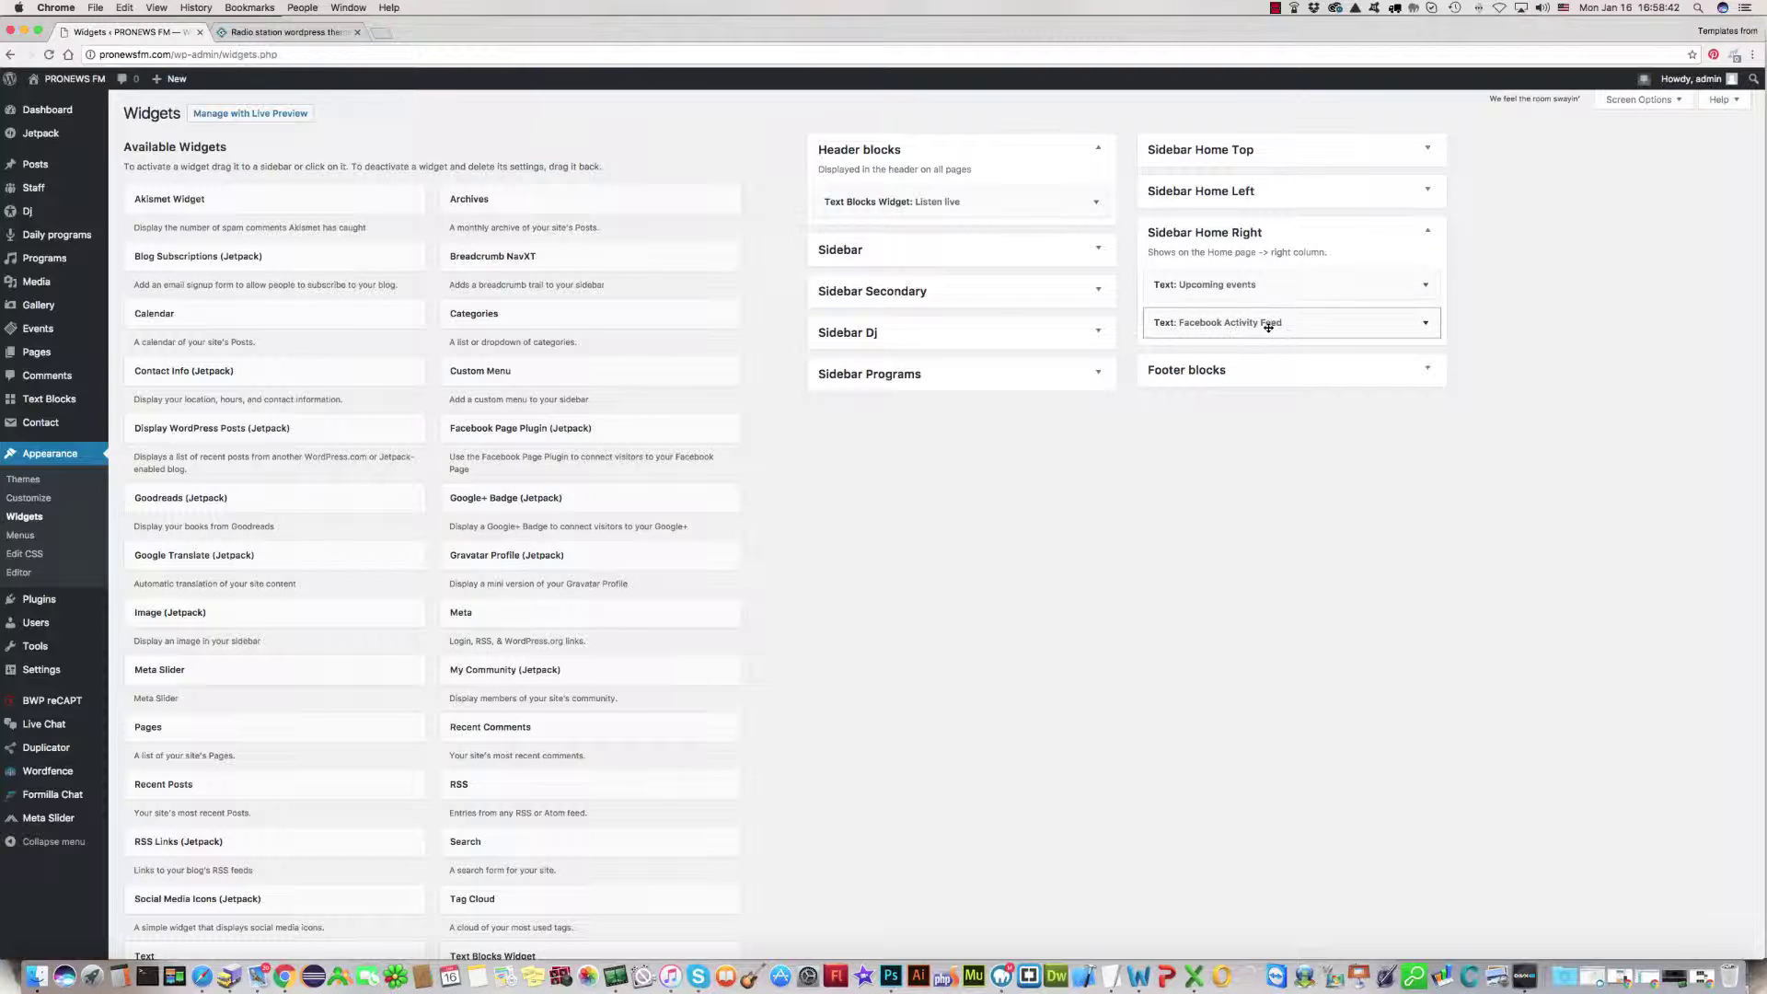
{"action": "double_click", "coordinate": [171, 54]}
{"action": "key", "text": "super+c"}
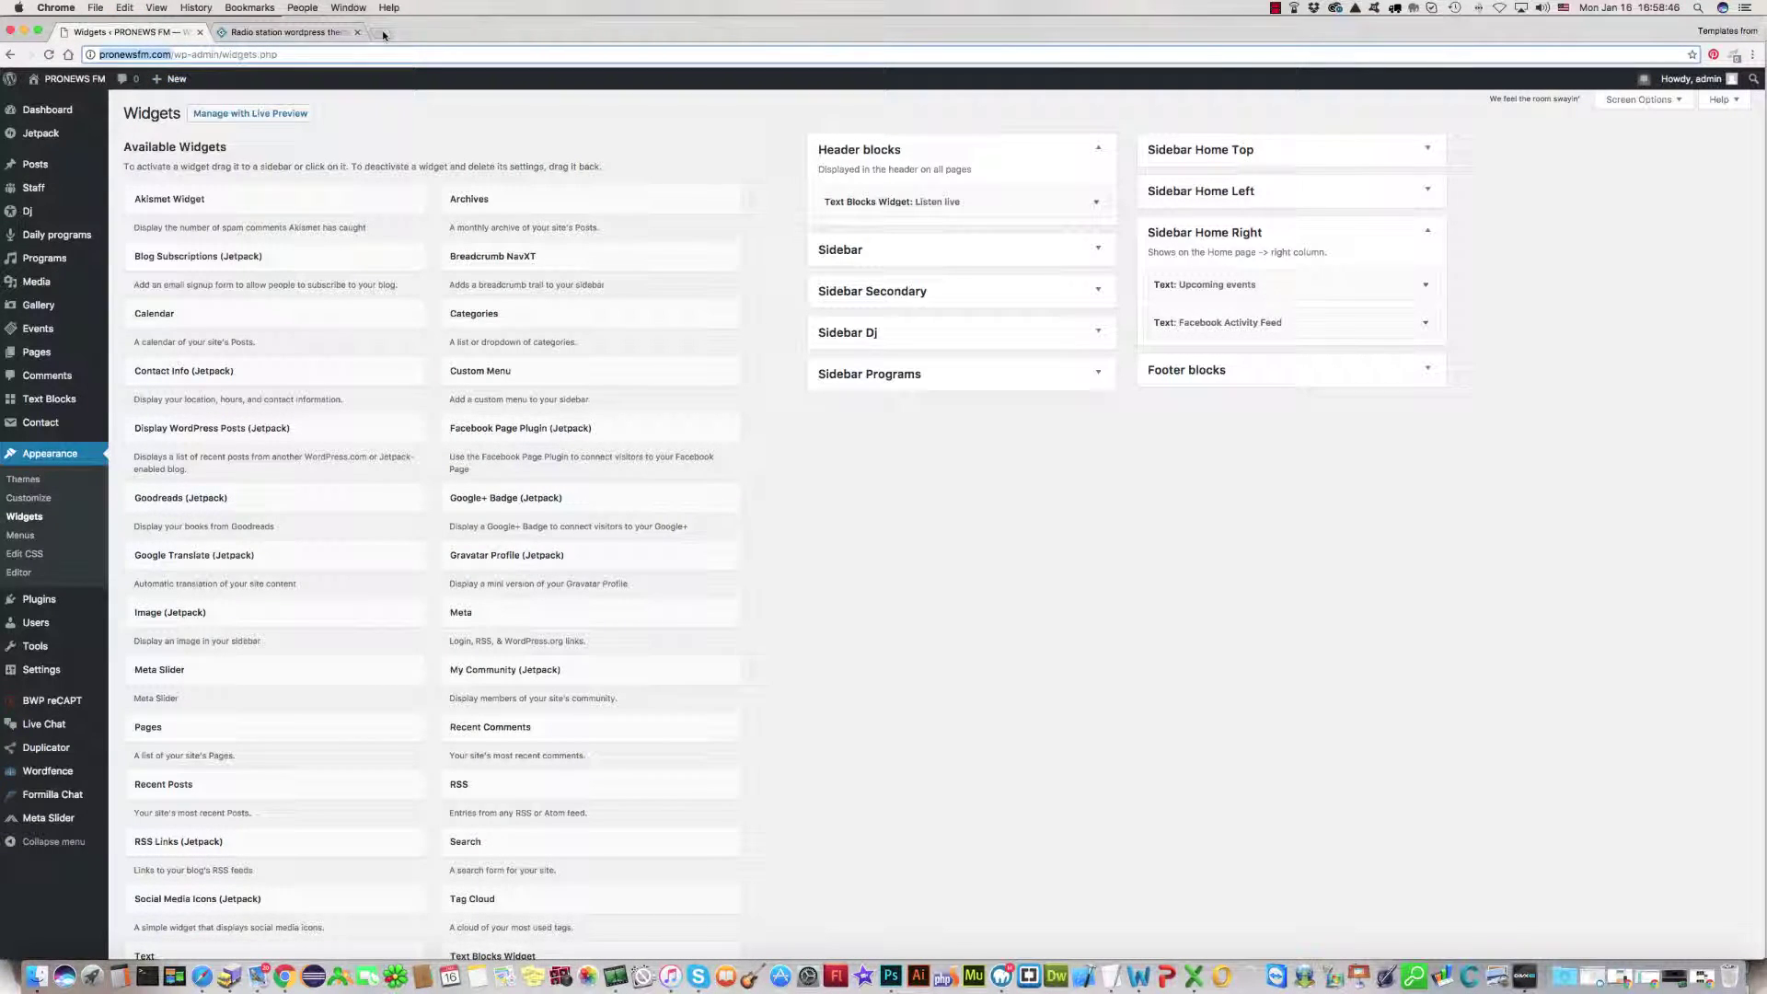
Load pronewsfm.com in a new tab to check the right sidebar, then return to Widgets.
{"action": "key", "text": "super+t"}
{"action": "key", "text": "super+v"}
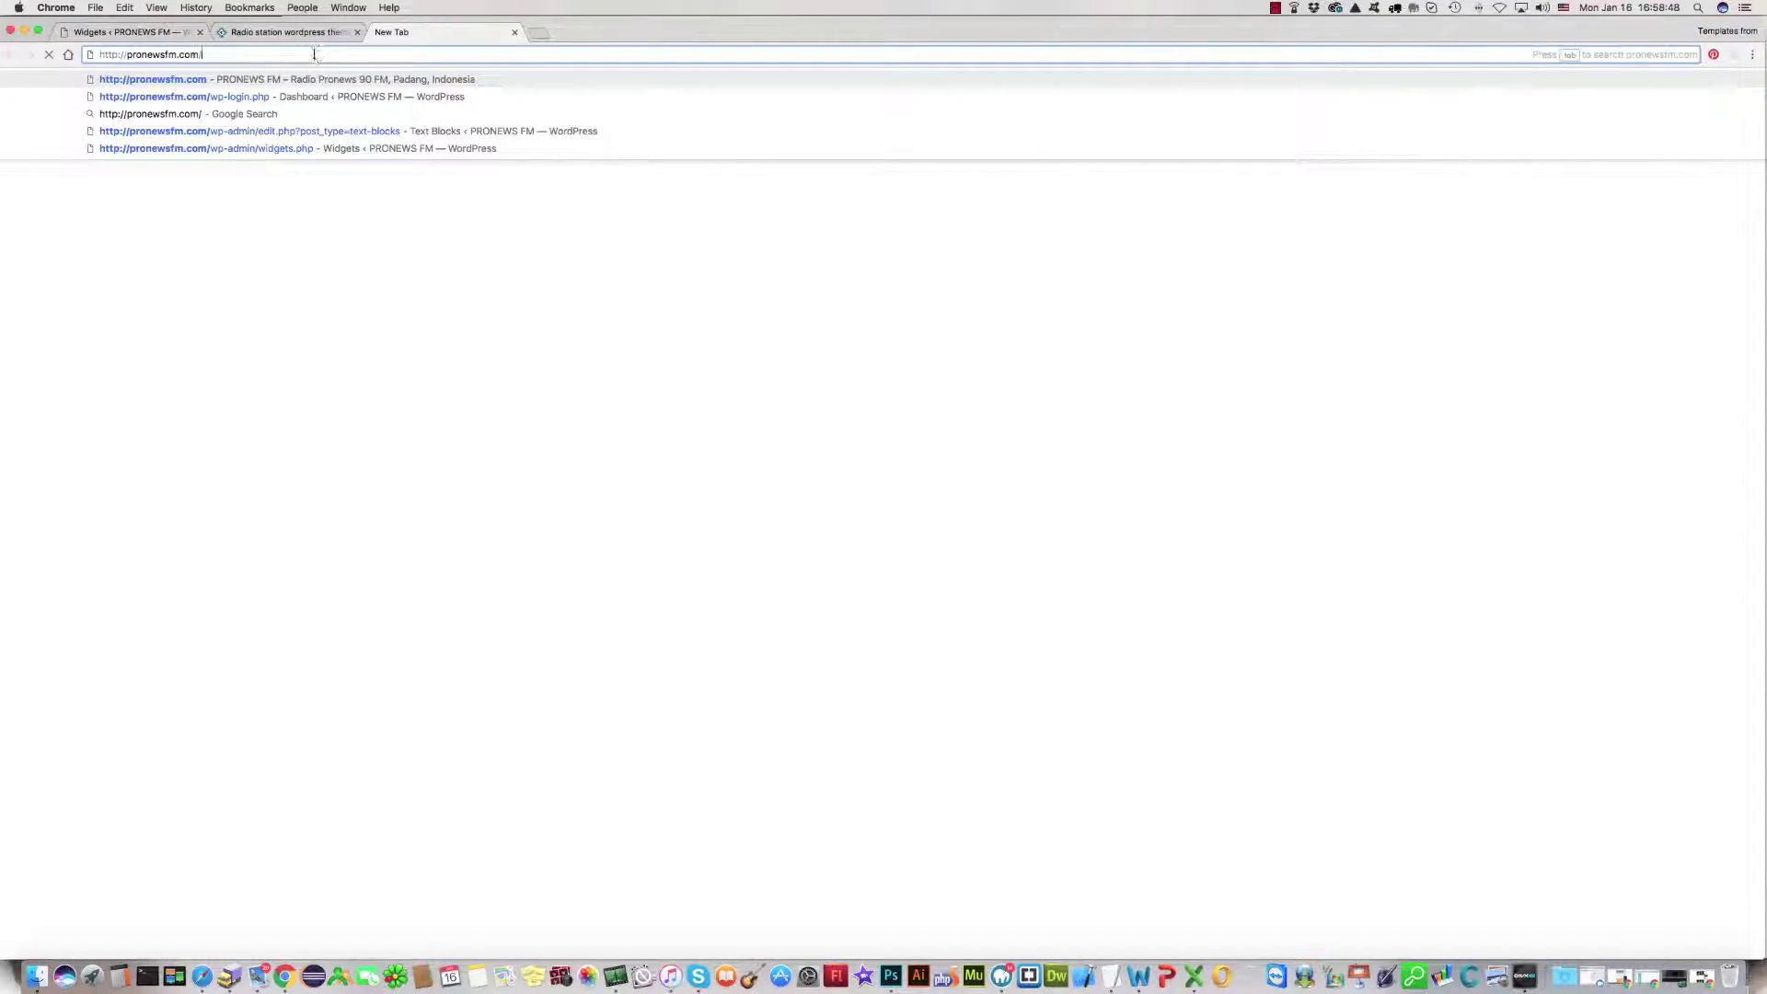
{"action": "key", "text": "Return"}
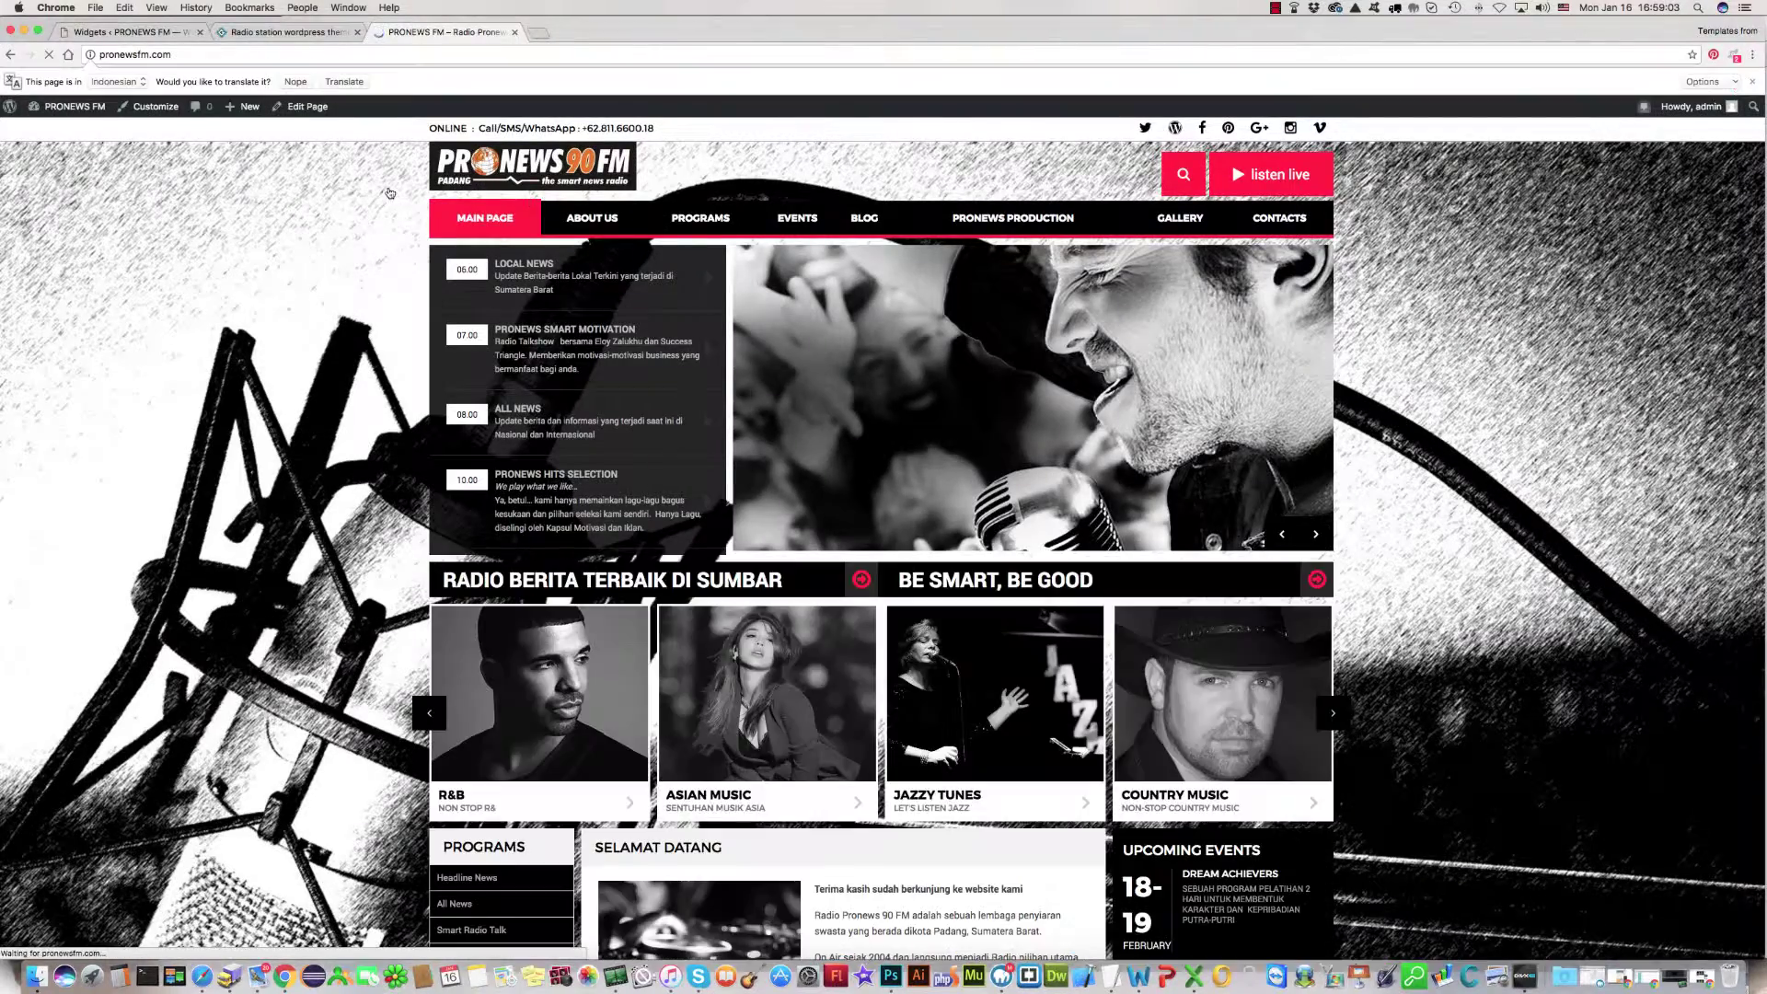
{"action": "scroll", "coordinate": [1211, 619], "scroll_direction": "down", "scroll_amount": 3}
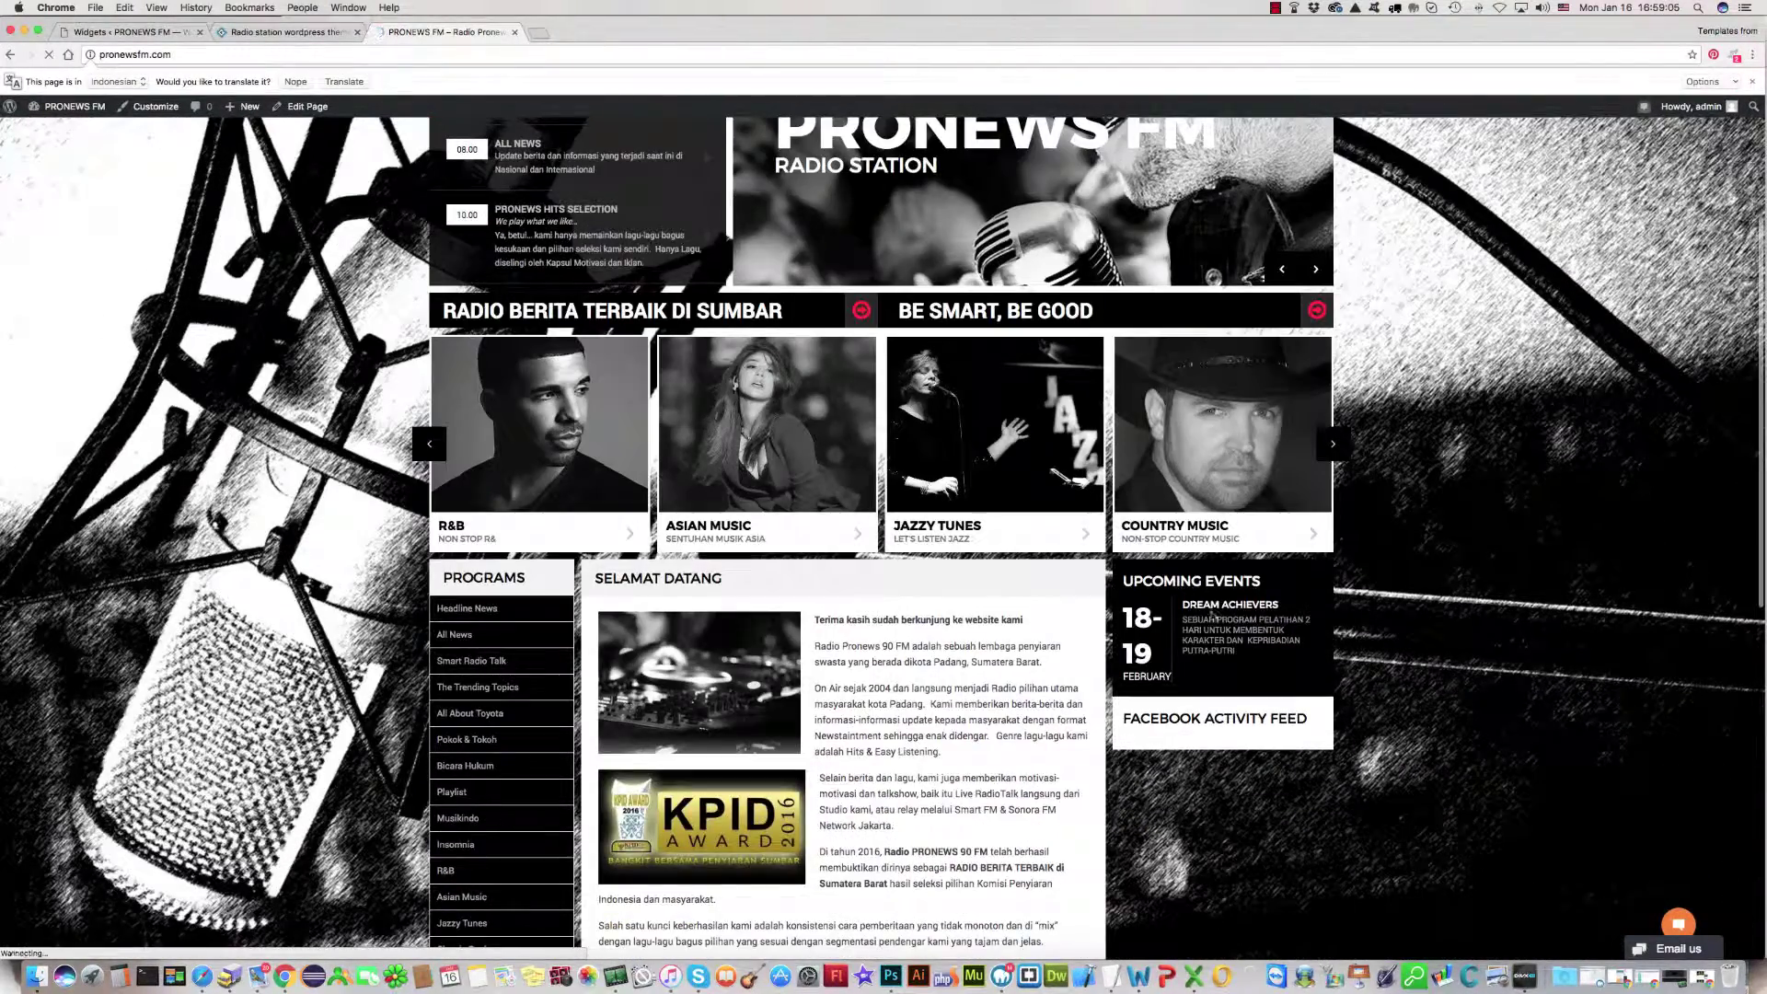
{"action": "left_click", "coordinate": [167, 34]}
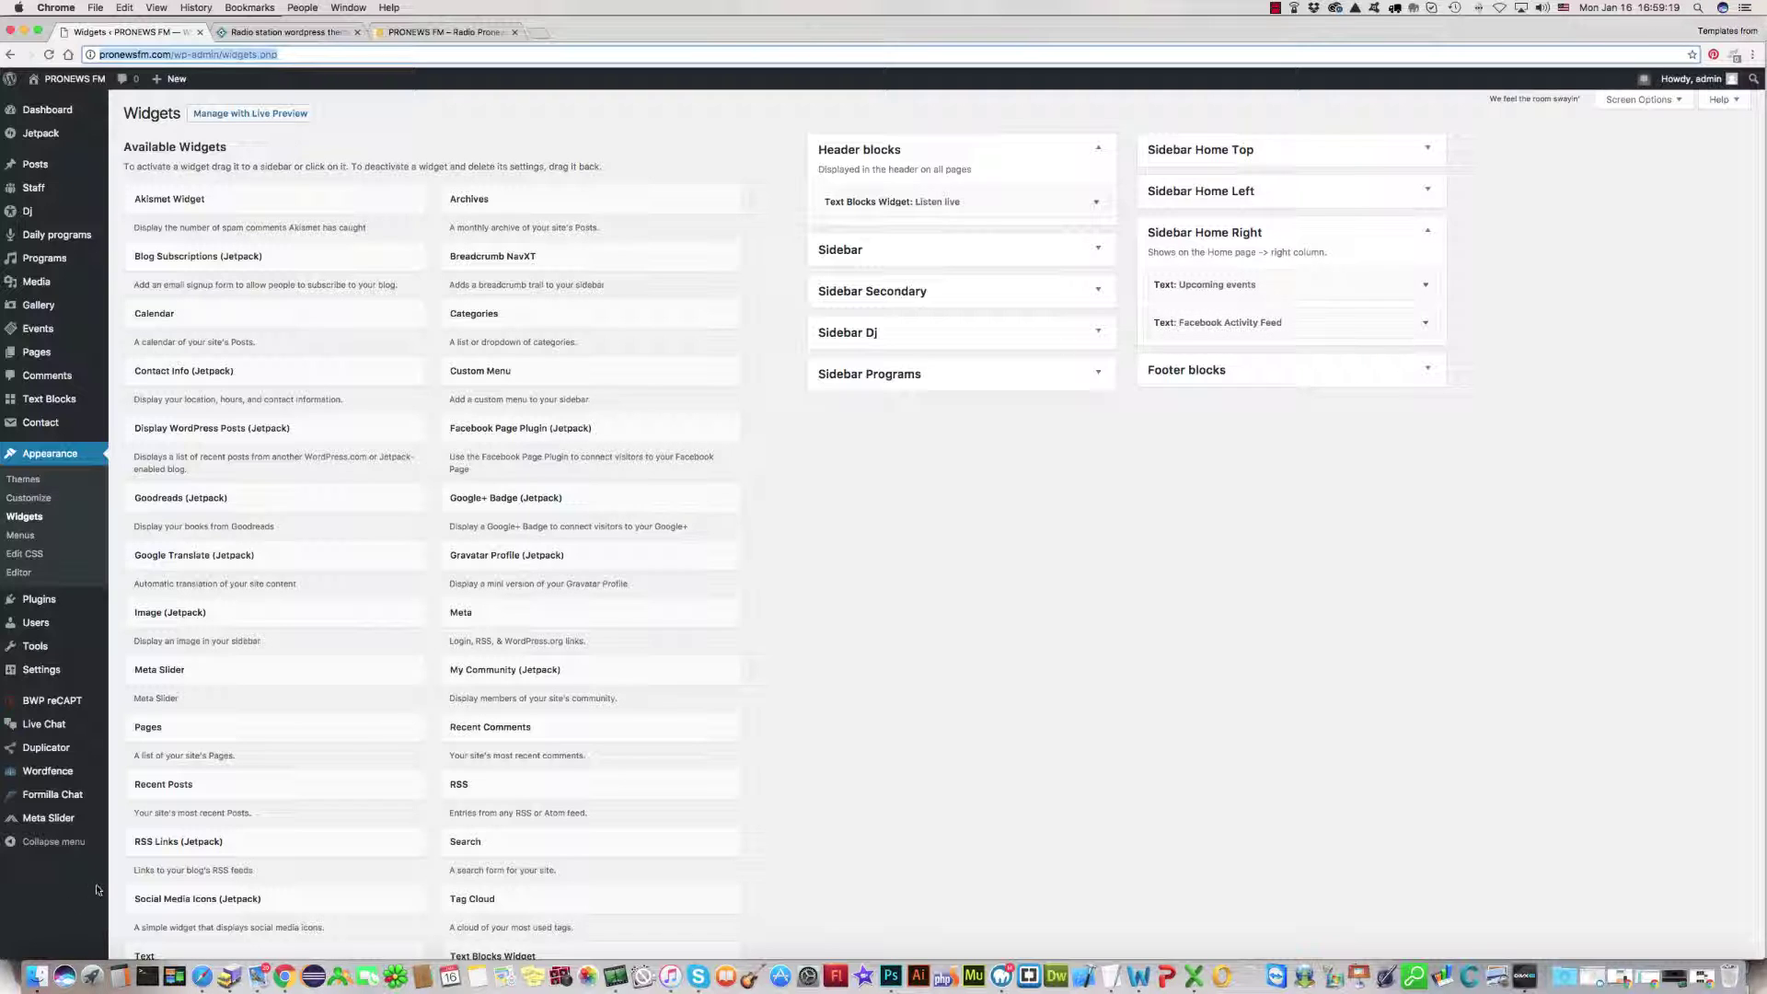
Drag a Text widget into Sidebar Home Right directly below Facebook Activity Feed.
{"action": "scroll", "coordinate": [132, 847], "scroll_direction": "down", "scroll_amount": 2}
{"action": "scroll", "coordinate": [132, 847], "scroll_direction": "down", "scroll_amount": 3}
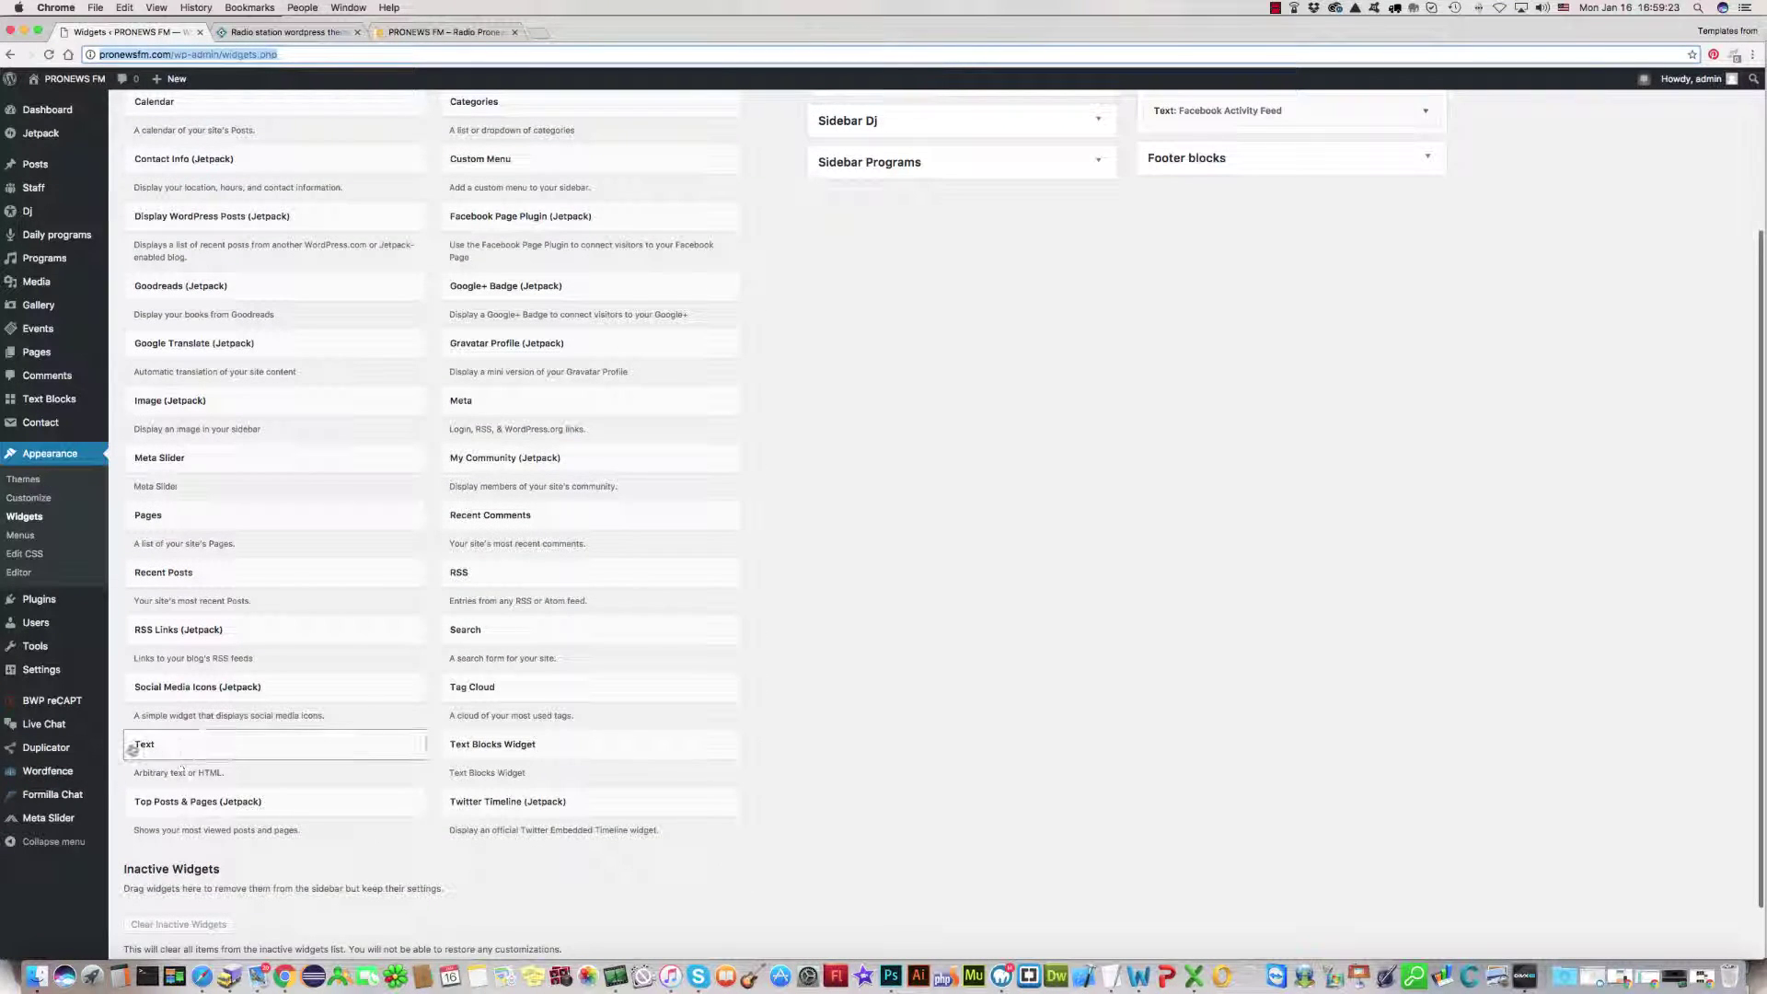
{"action": "scroll", "coordinate": [175, 770], "scroll_direction": "up", "scroll_amount": 1}
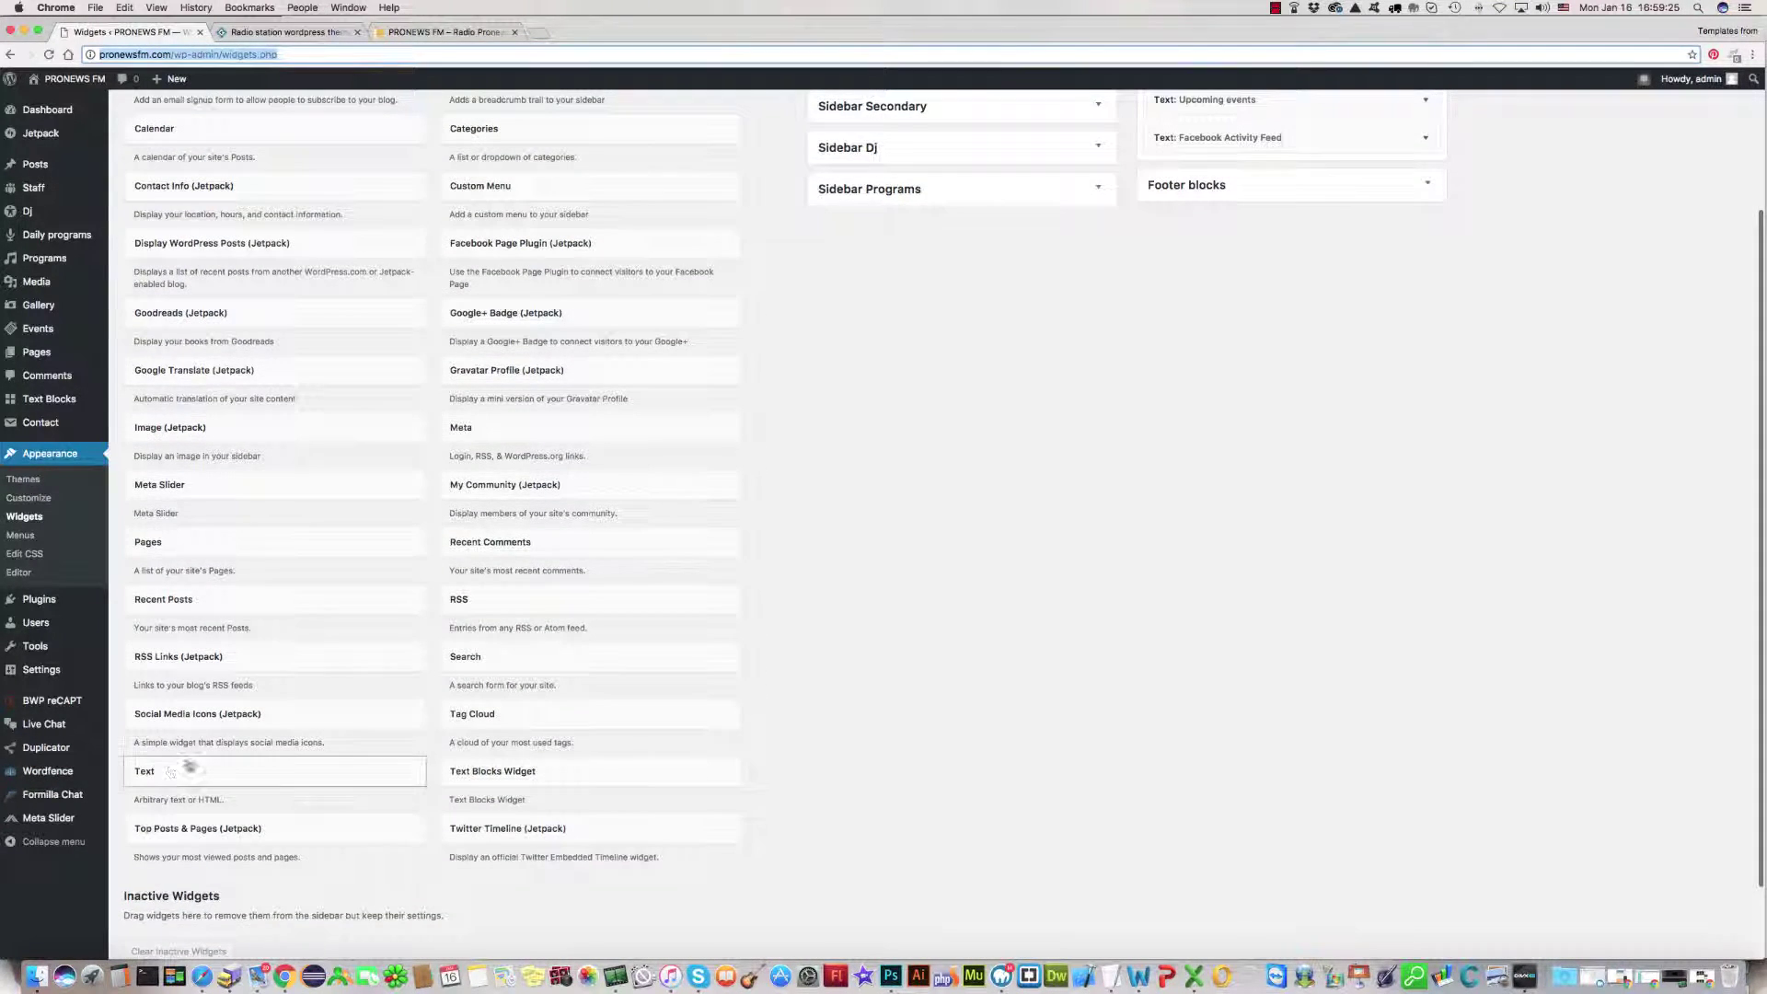
{"action": "left_click_drag", "start_coordinate": [171, 771], "coordinate": [1185, 167]}
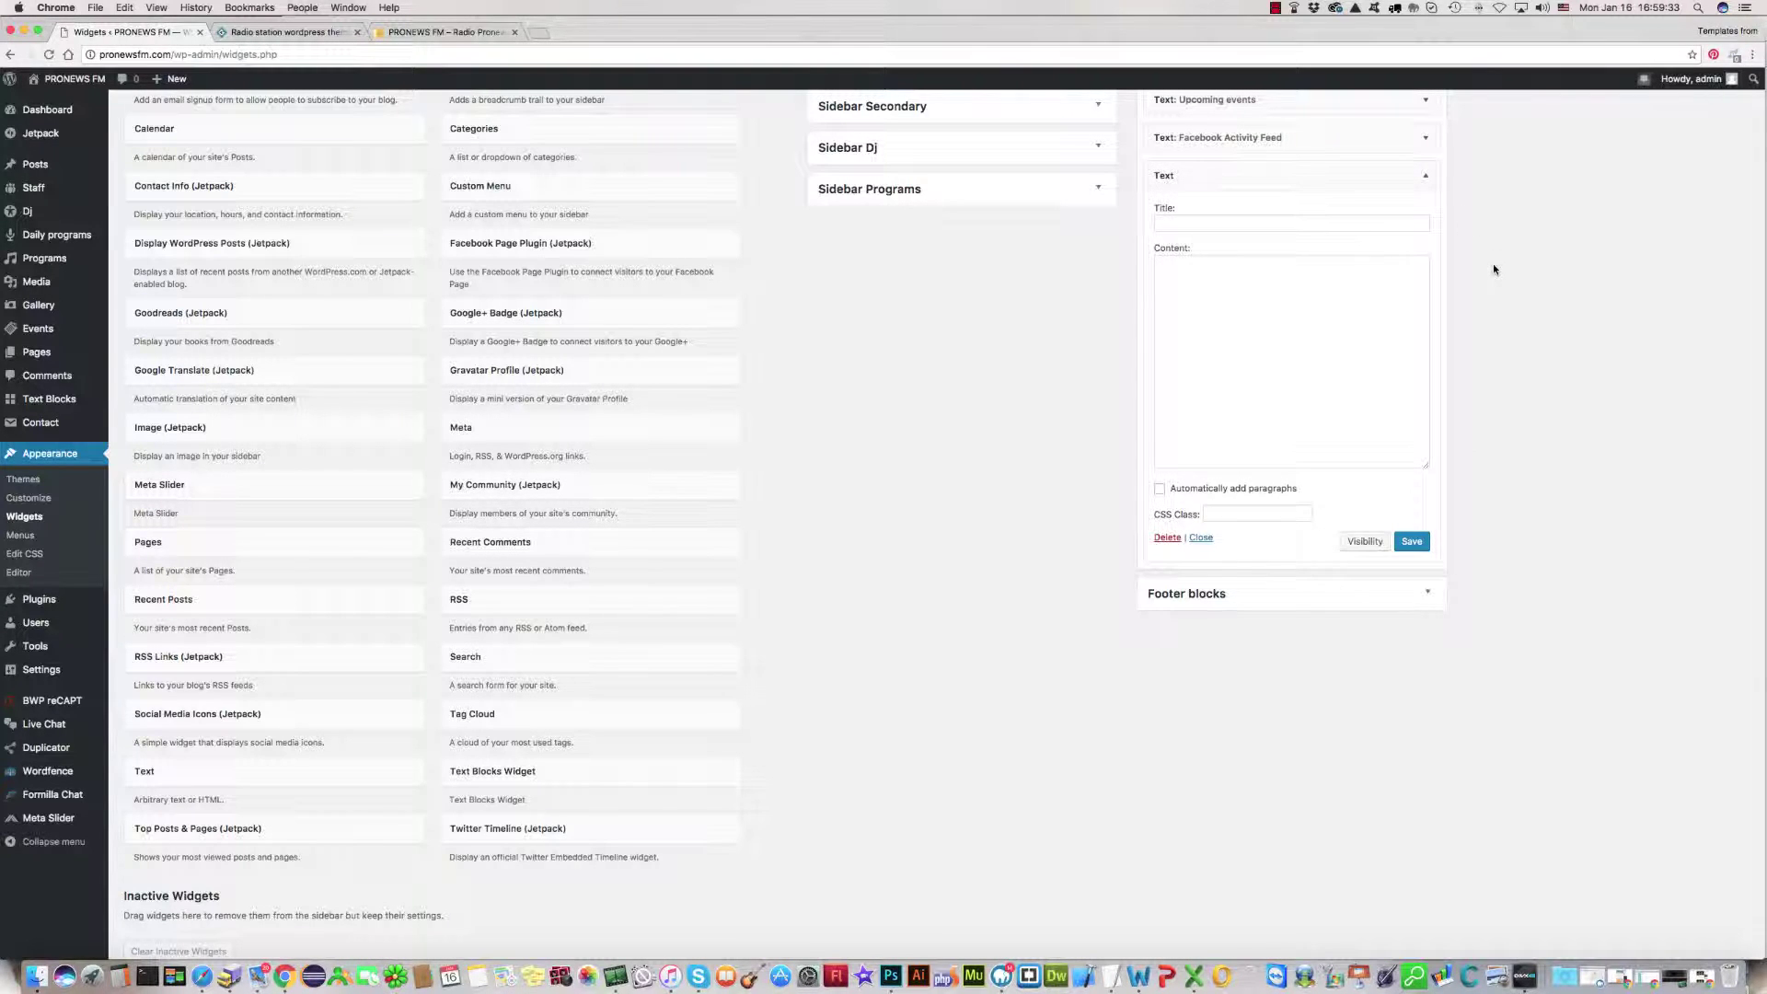
{"action": "scroll", "coordinate": [1493, 264], "scroll_direction": "up", "scroll_amount": 3}
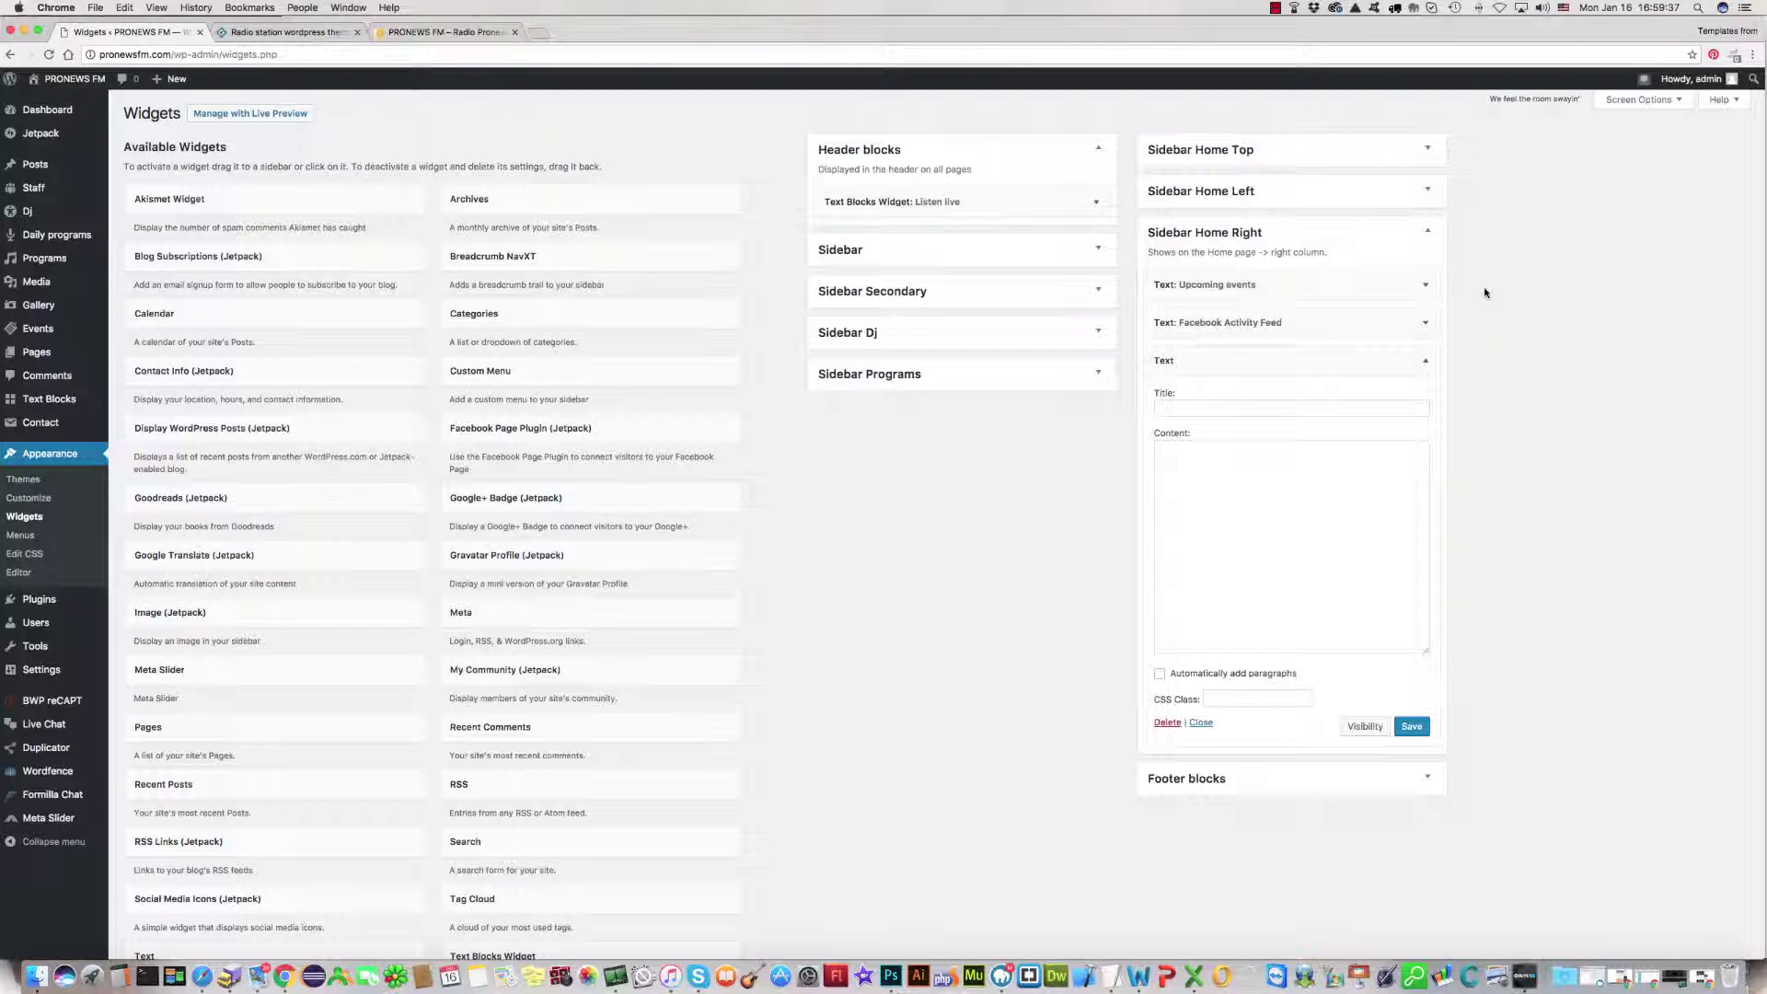
Expand Upcoming events for reference, then title the new Text widget 'Sponsors'.
{"action": "left_click", "coordinate": [1425, 287]}
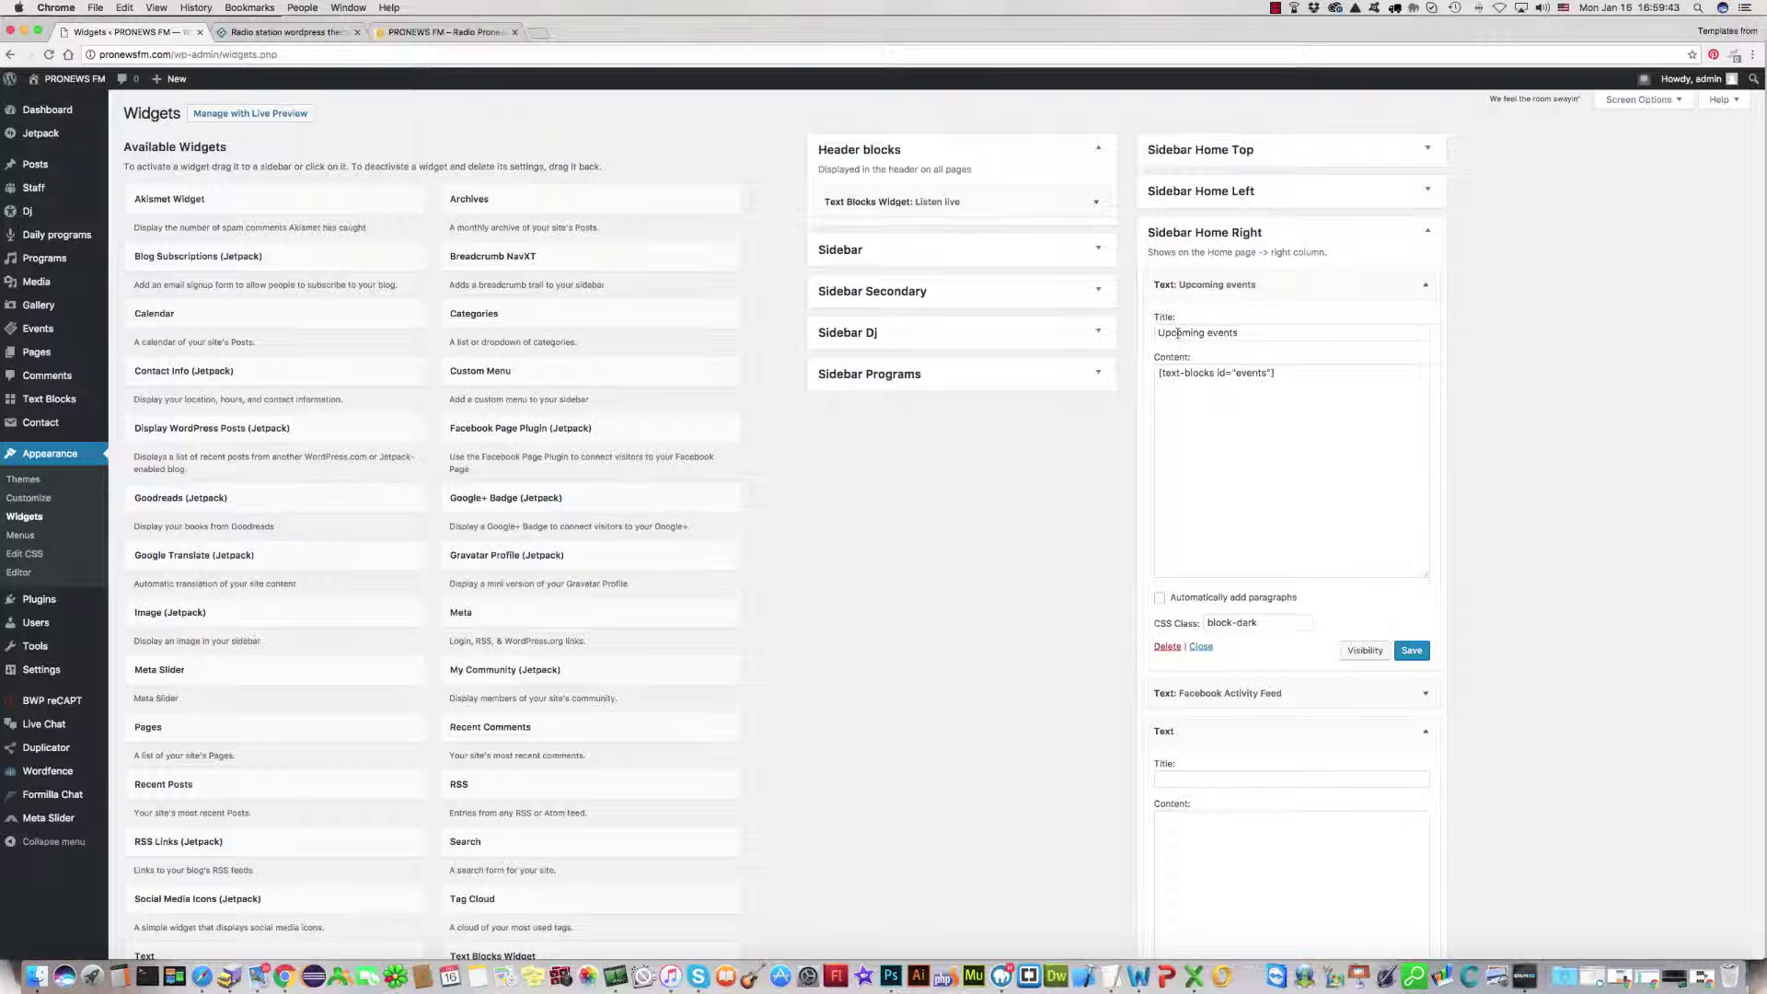
{"action": "scroll", "coordinate": [1479, 405], "scroll_direction": "down", "scroll_amount": 3}
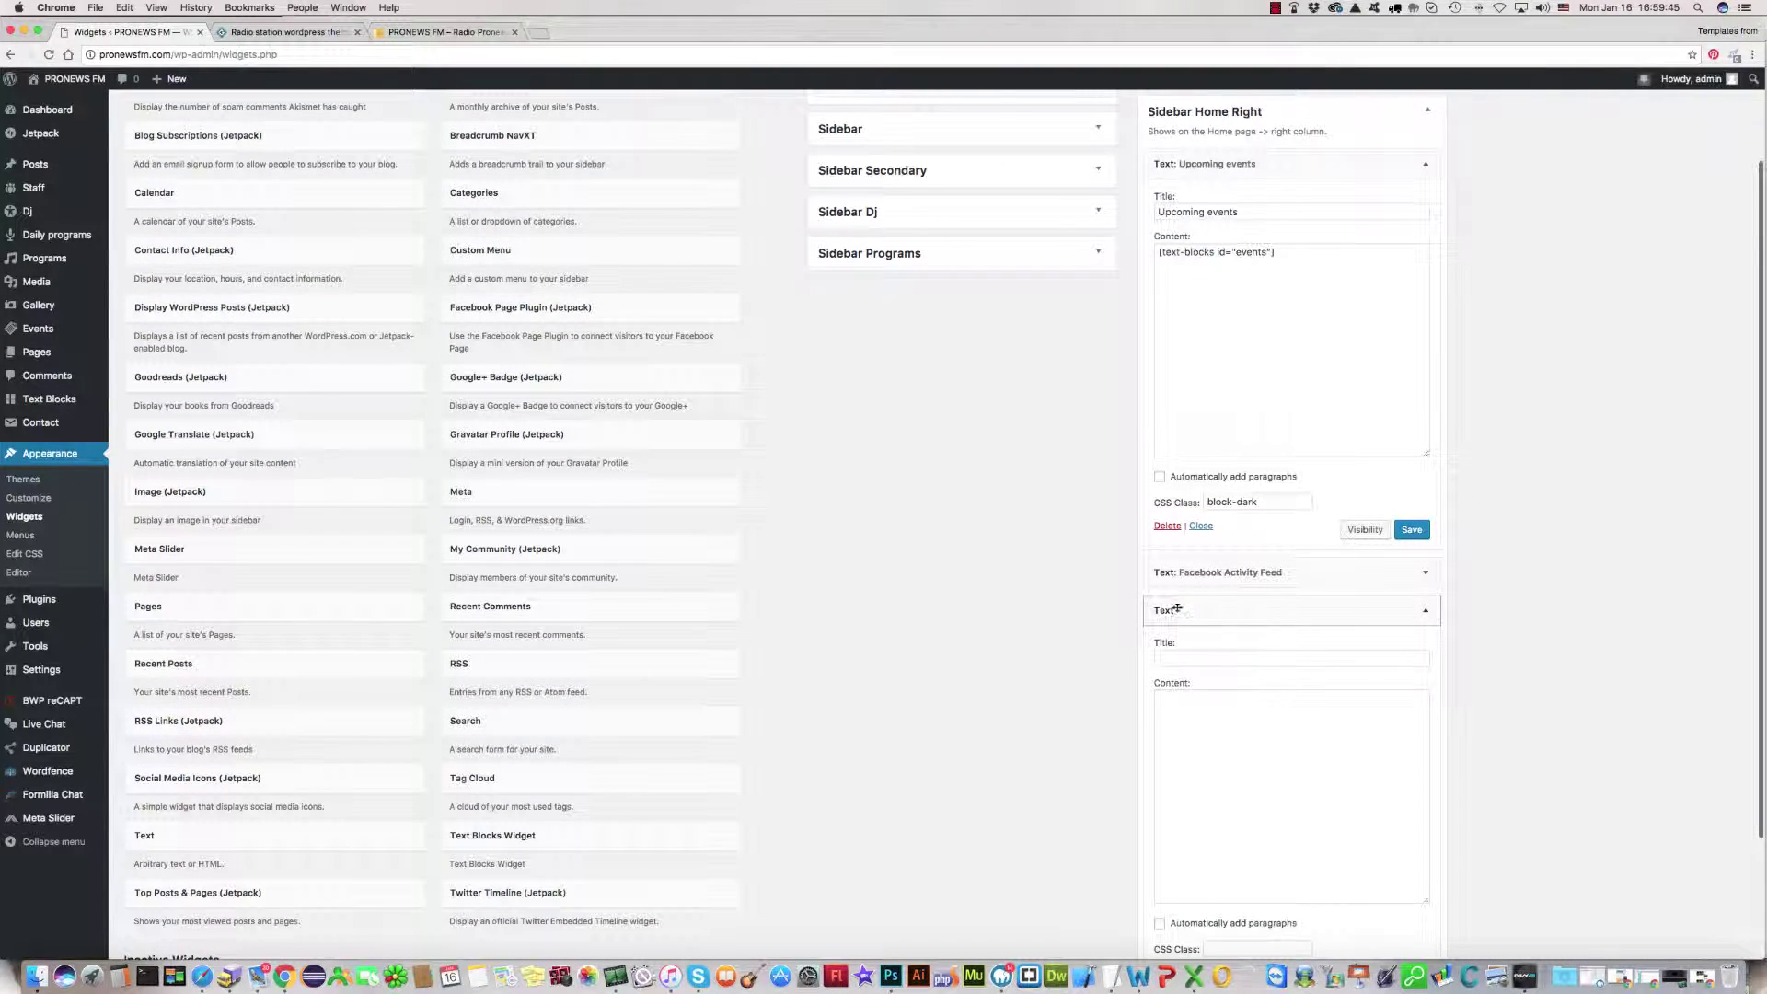
{"action": "left_click", "coordinate": [1263, 656]}
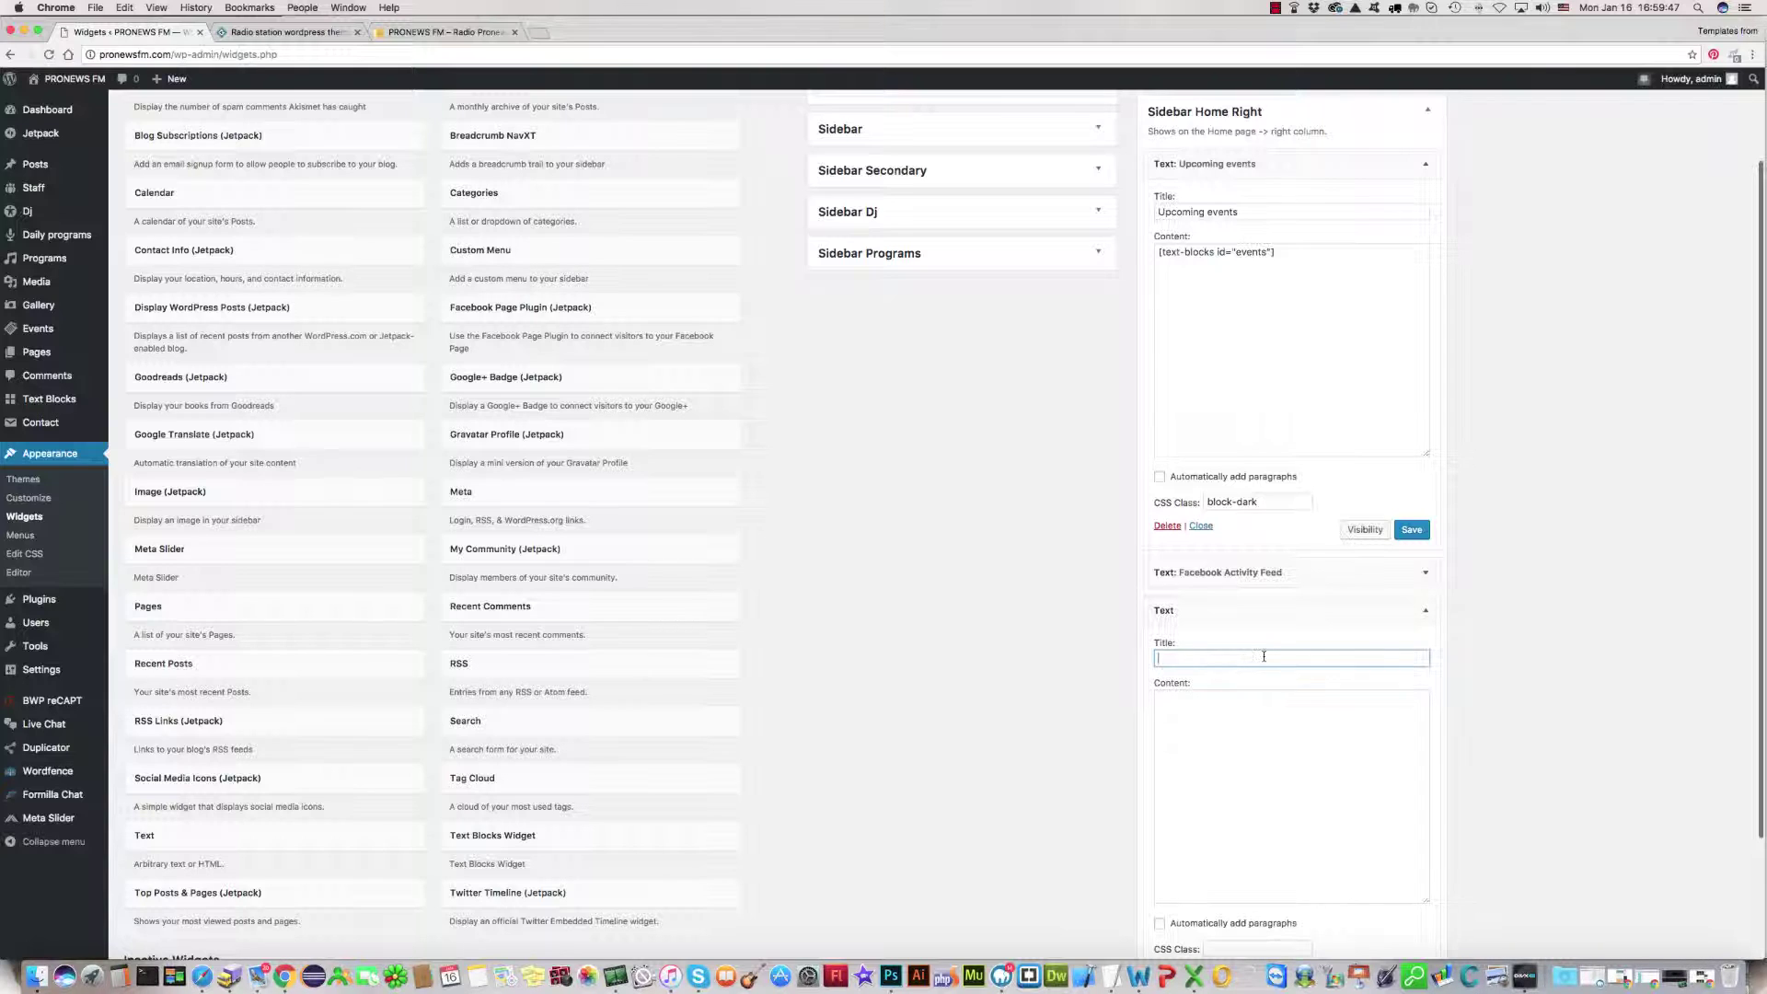
{"action": "type", "text": "S"}
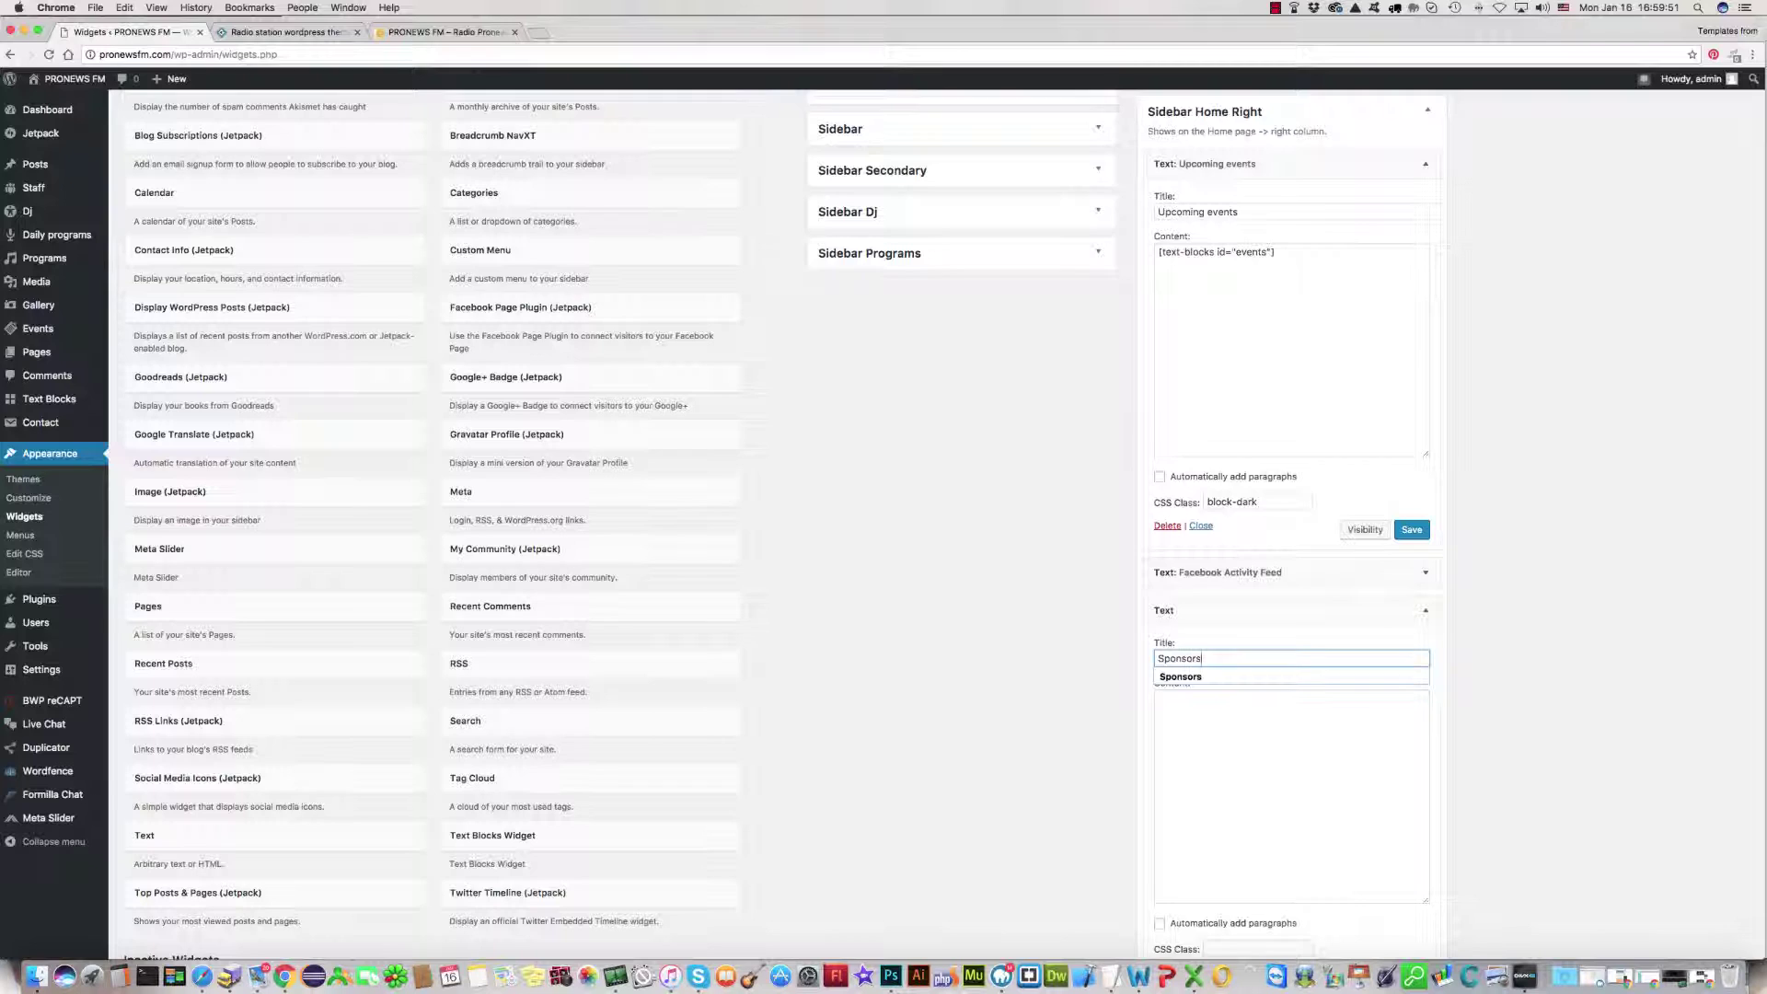
{"action": "type", "text": "ponsors"}
{"action": "left_click", "coordinate": [1274, 730]}
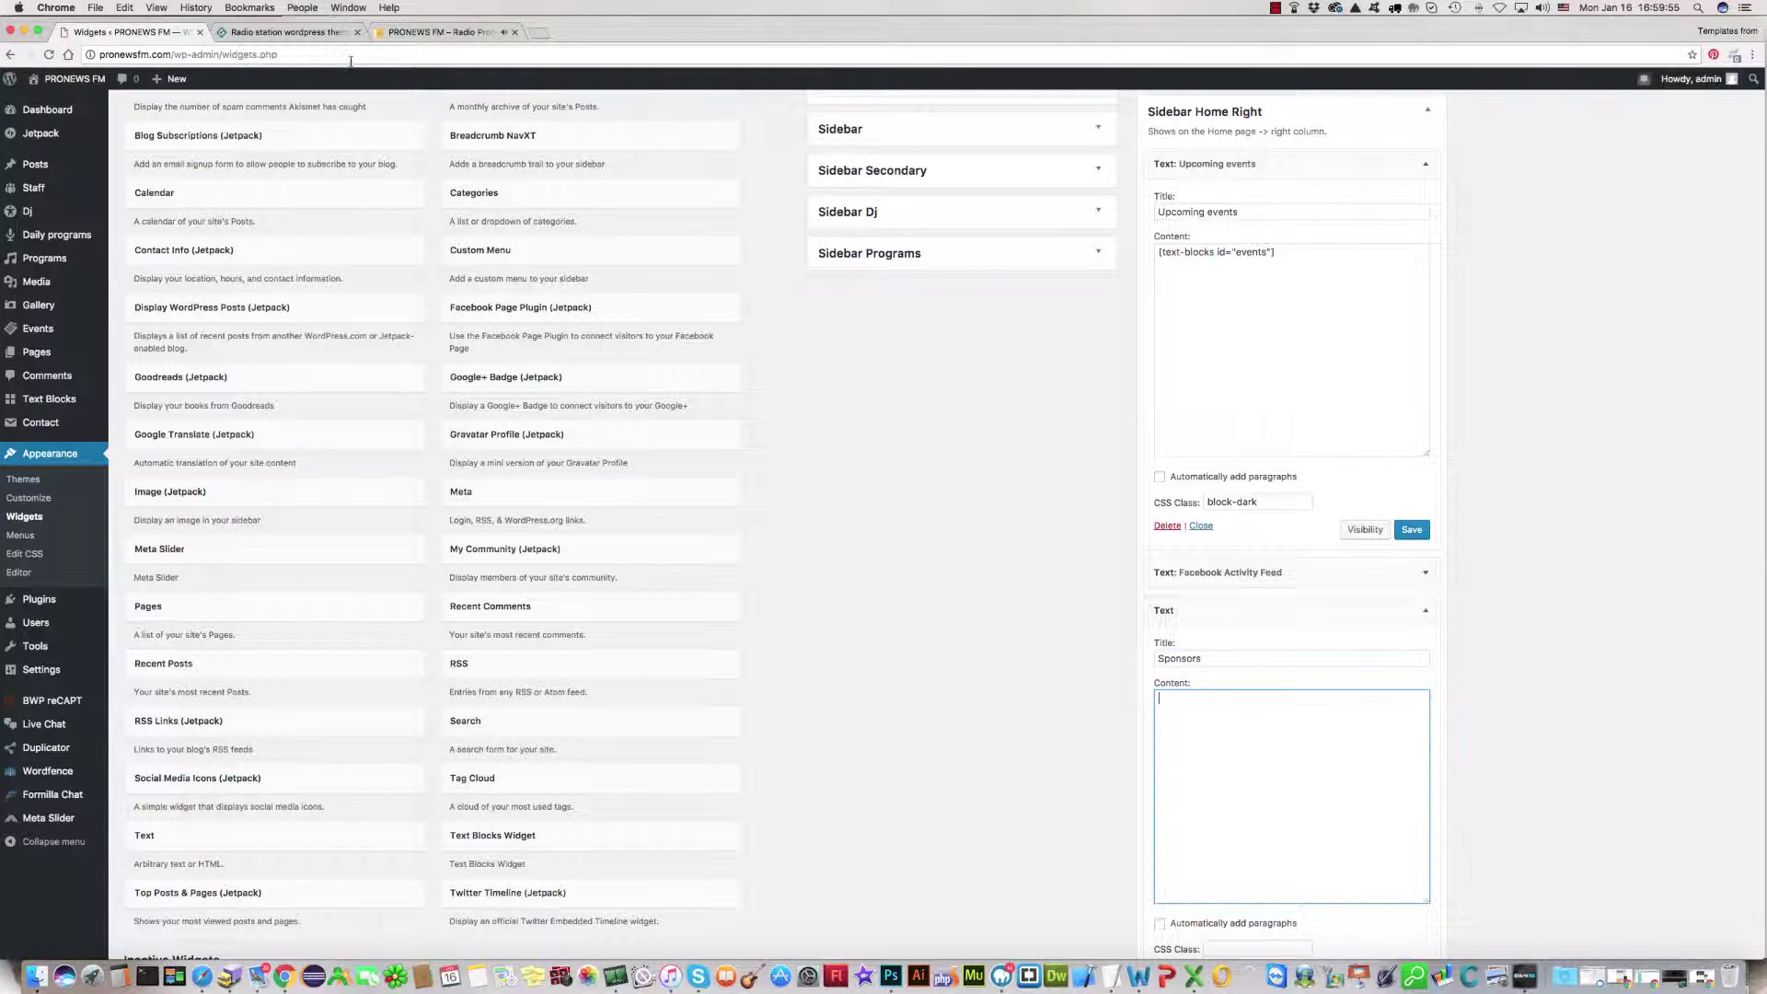
Compare against the live PRONEWS FM sidebar and return to the widgets page.
{"action": "left_click", "coordinate": [441, 32]}
{"action": "scroll", "coordinate": [465, 644], "scroll_direction": "down", "scroll_amount": 20}
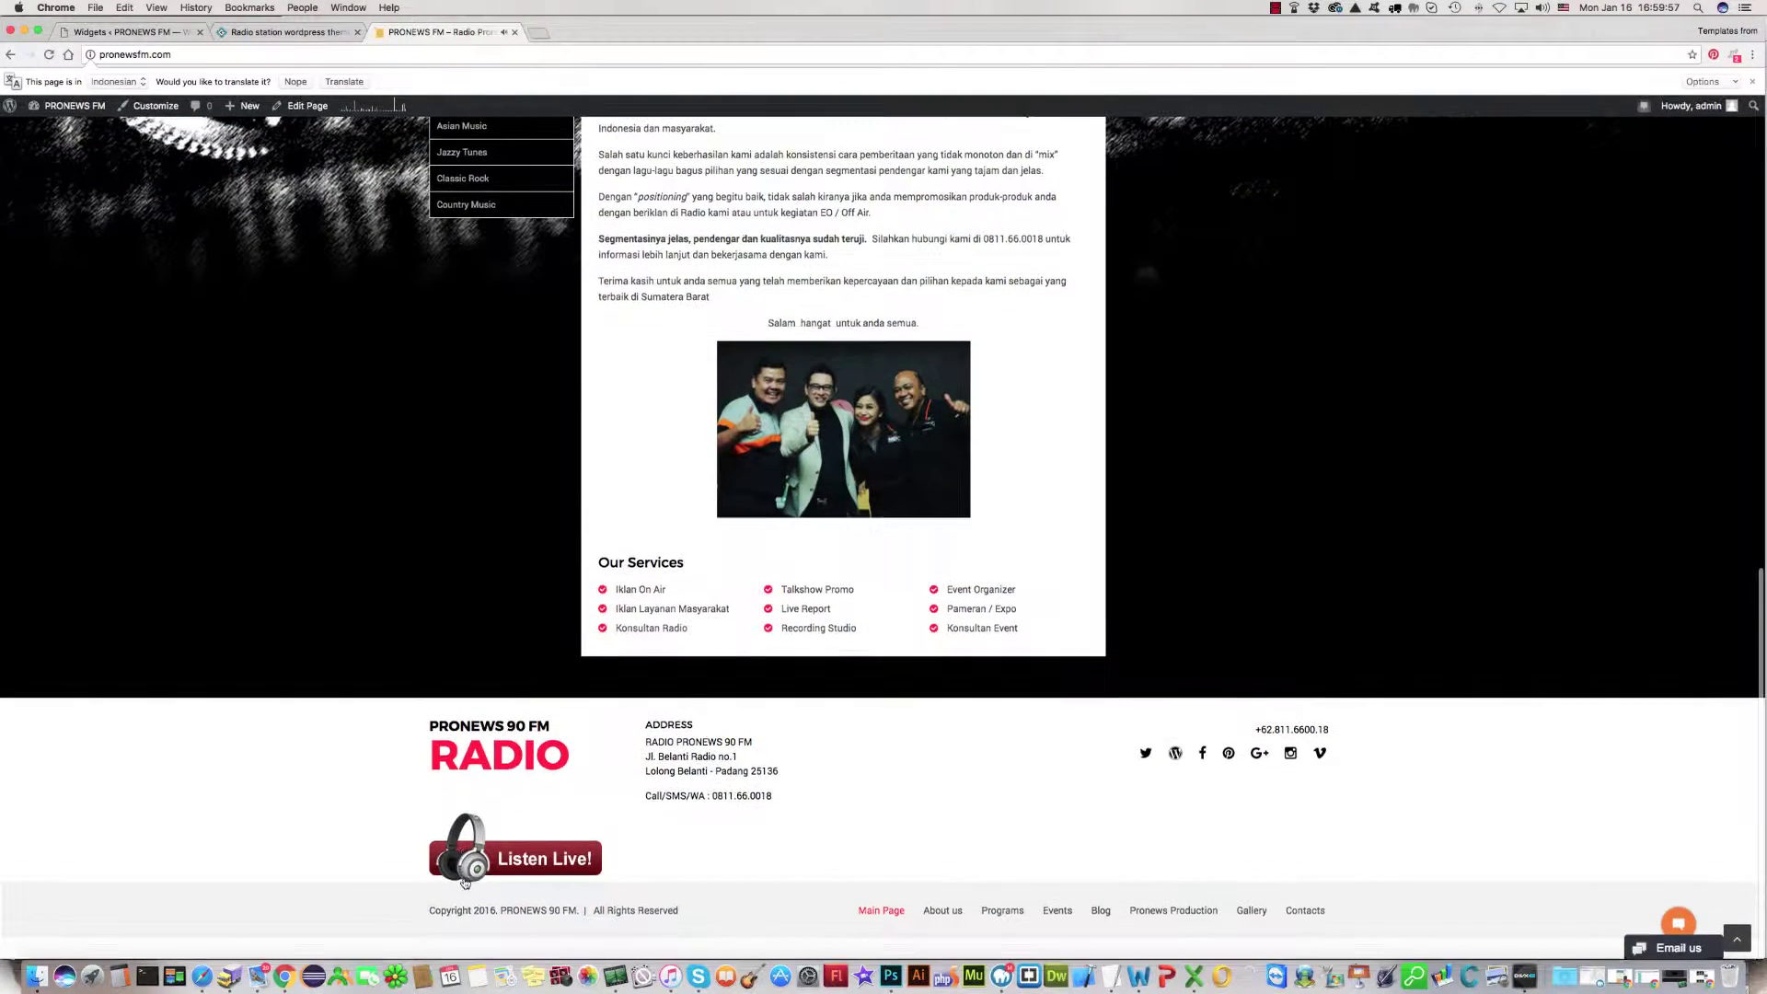
{"action": "left_click", "coordinate": [174, 32]}
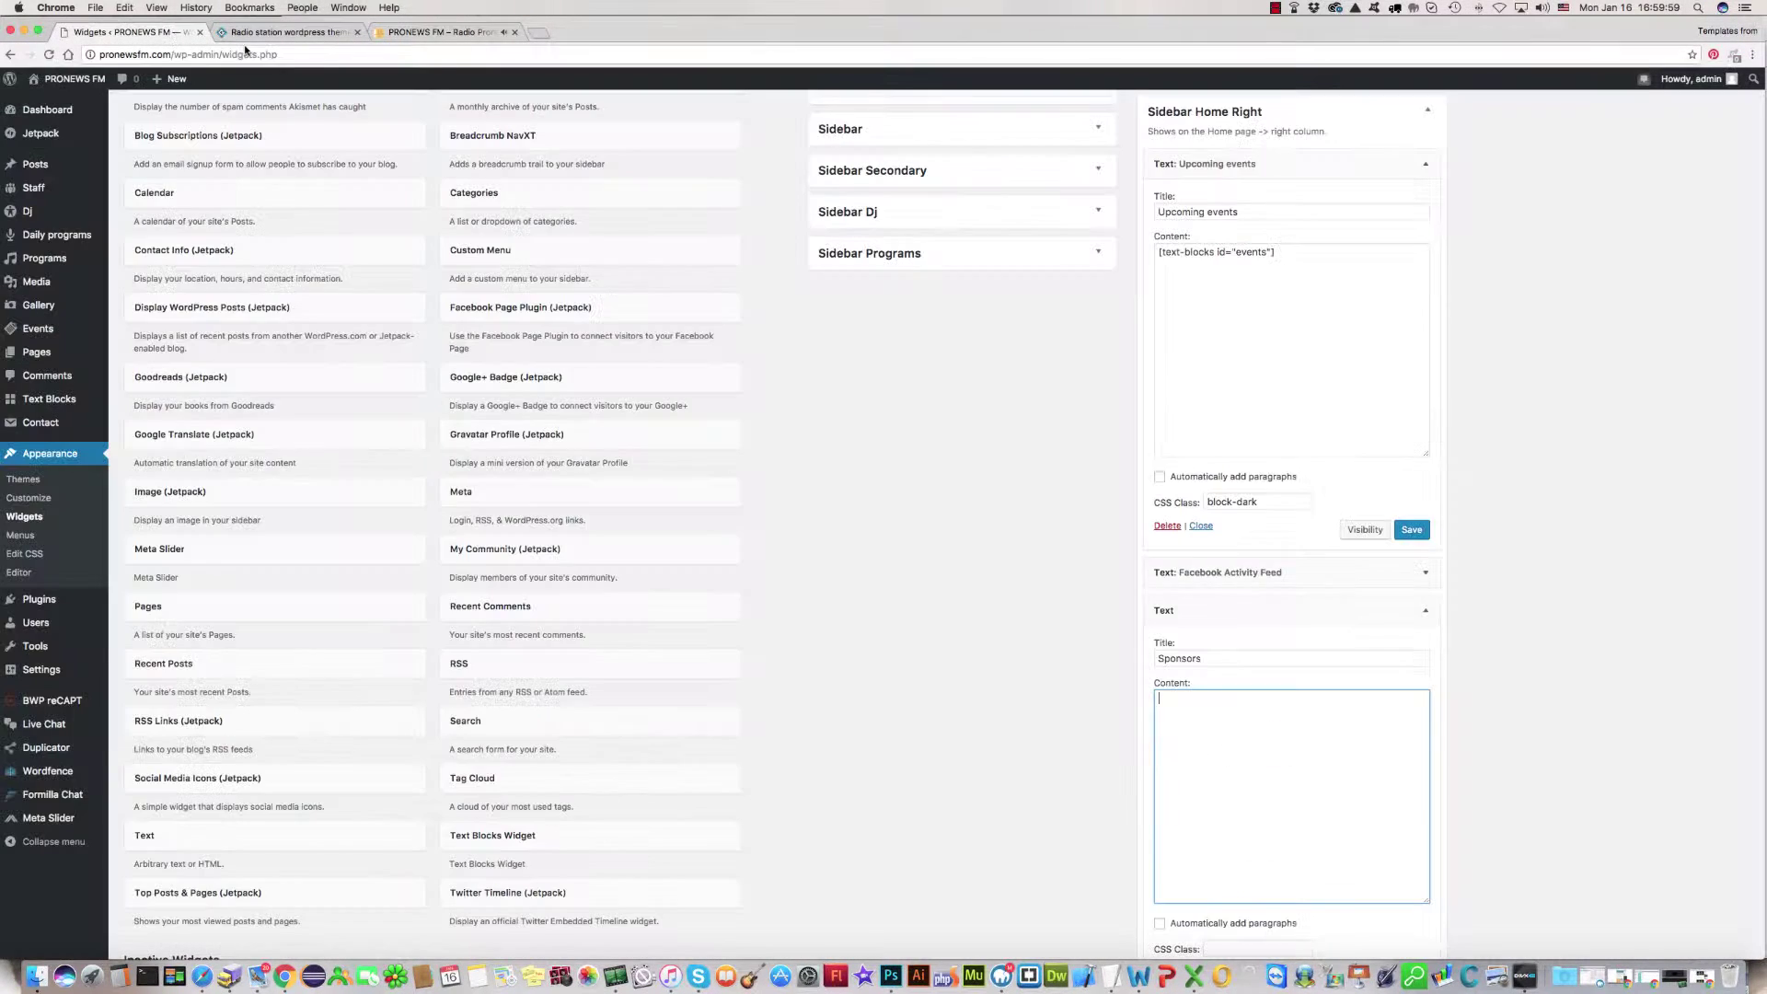
{"action": "scroll", "coordinate": [1483, 530], "scroll_direction": "up", "scroll_amount": 3}
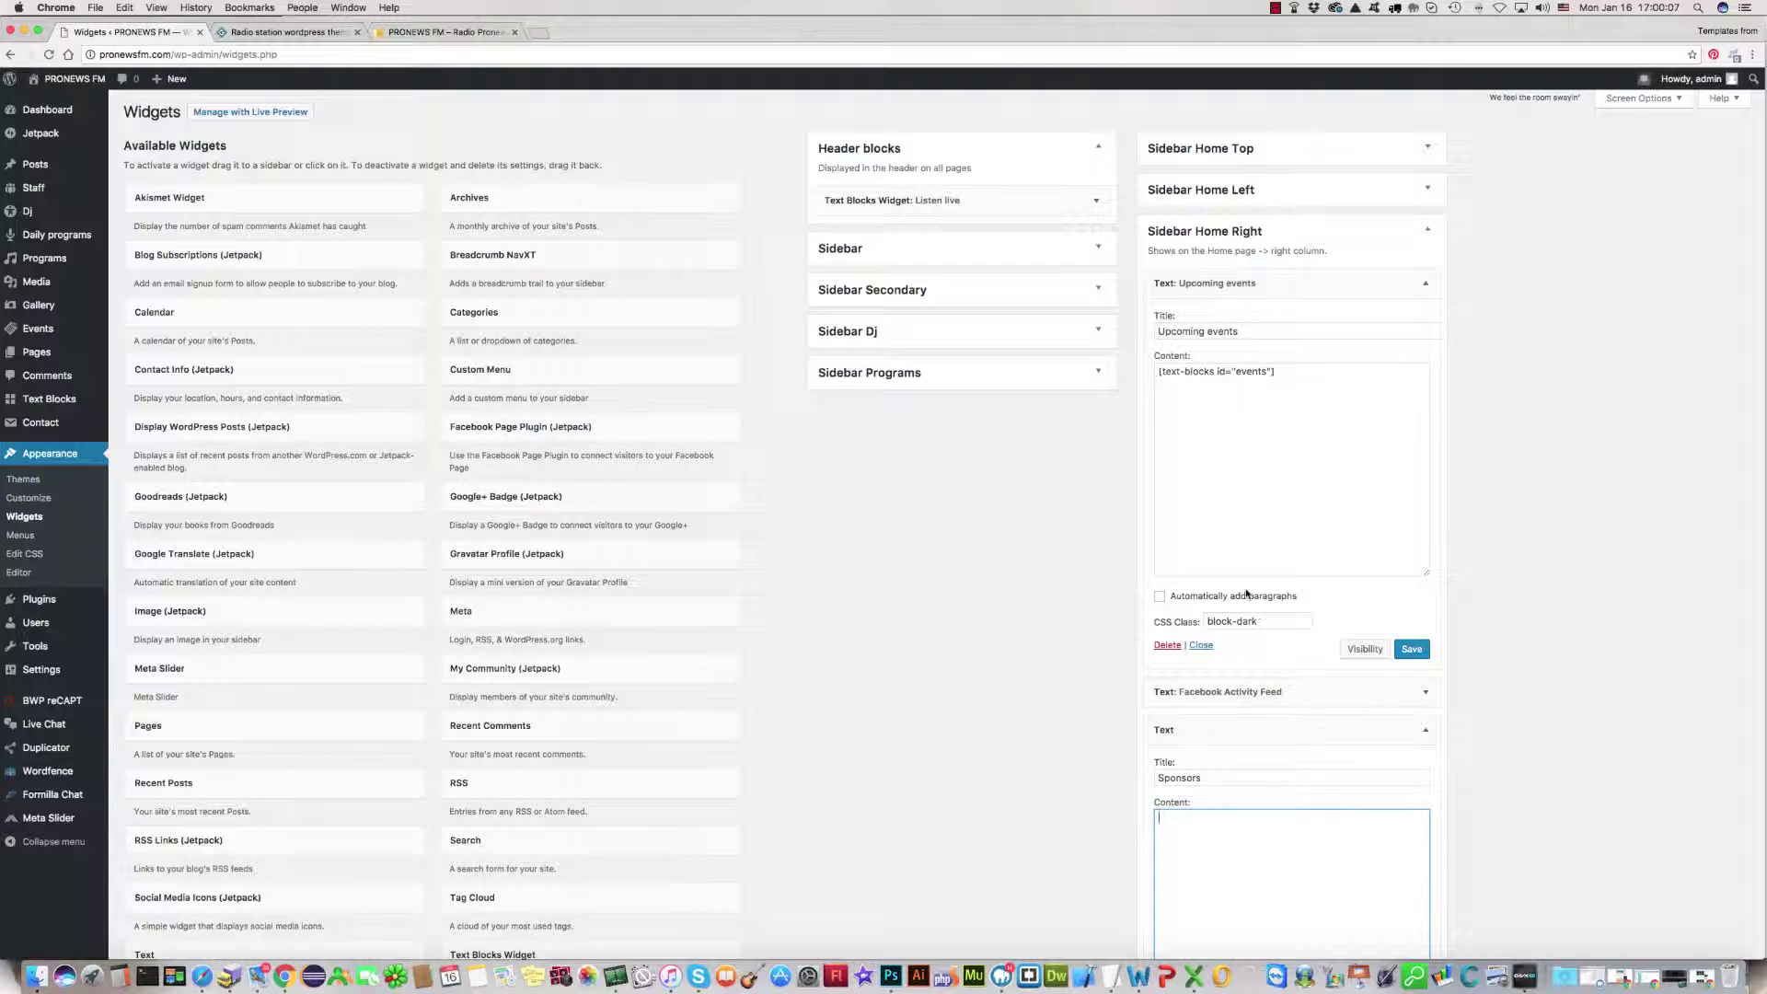
{"action": "scroll", "coordinate": [1247, 593], "scroll_direction": "down", "scroll_amount": 3}
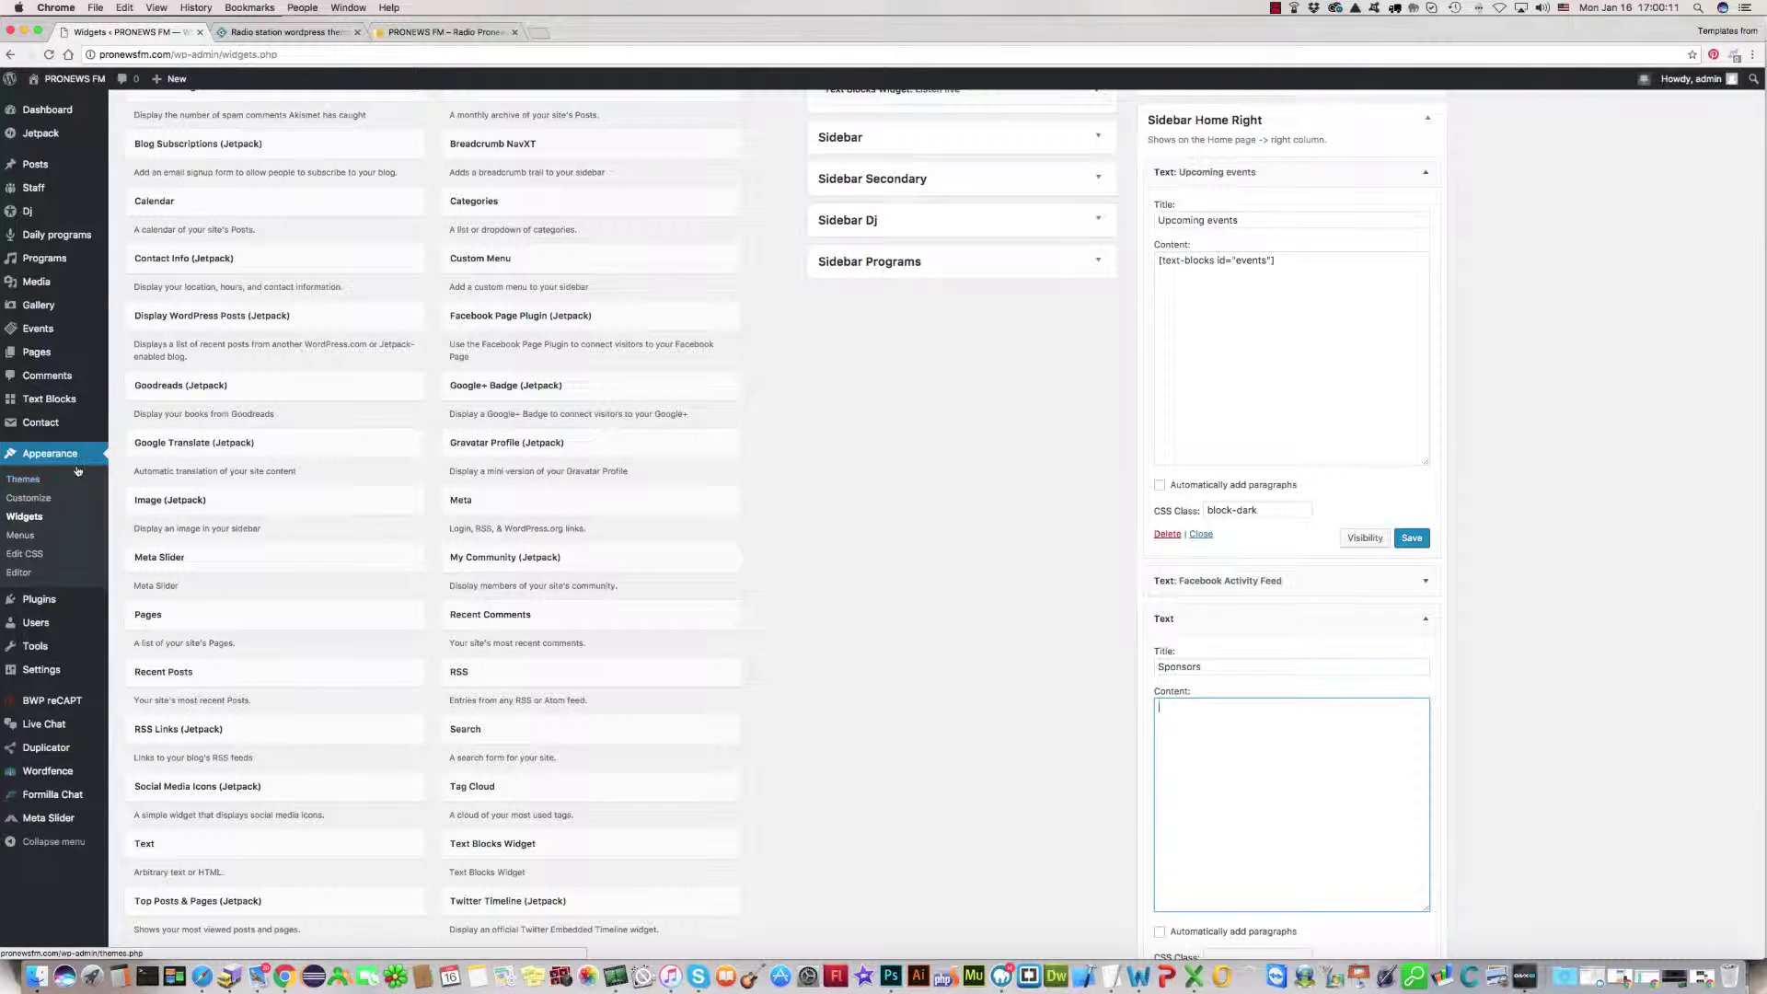
Open All Text Blocks in a new tab and copy the [text-blocks id="sponsors"] shortcode.
{"action": "mouse_move", "coordinate": [33, 401]}
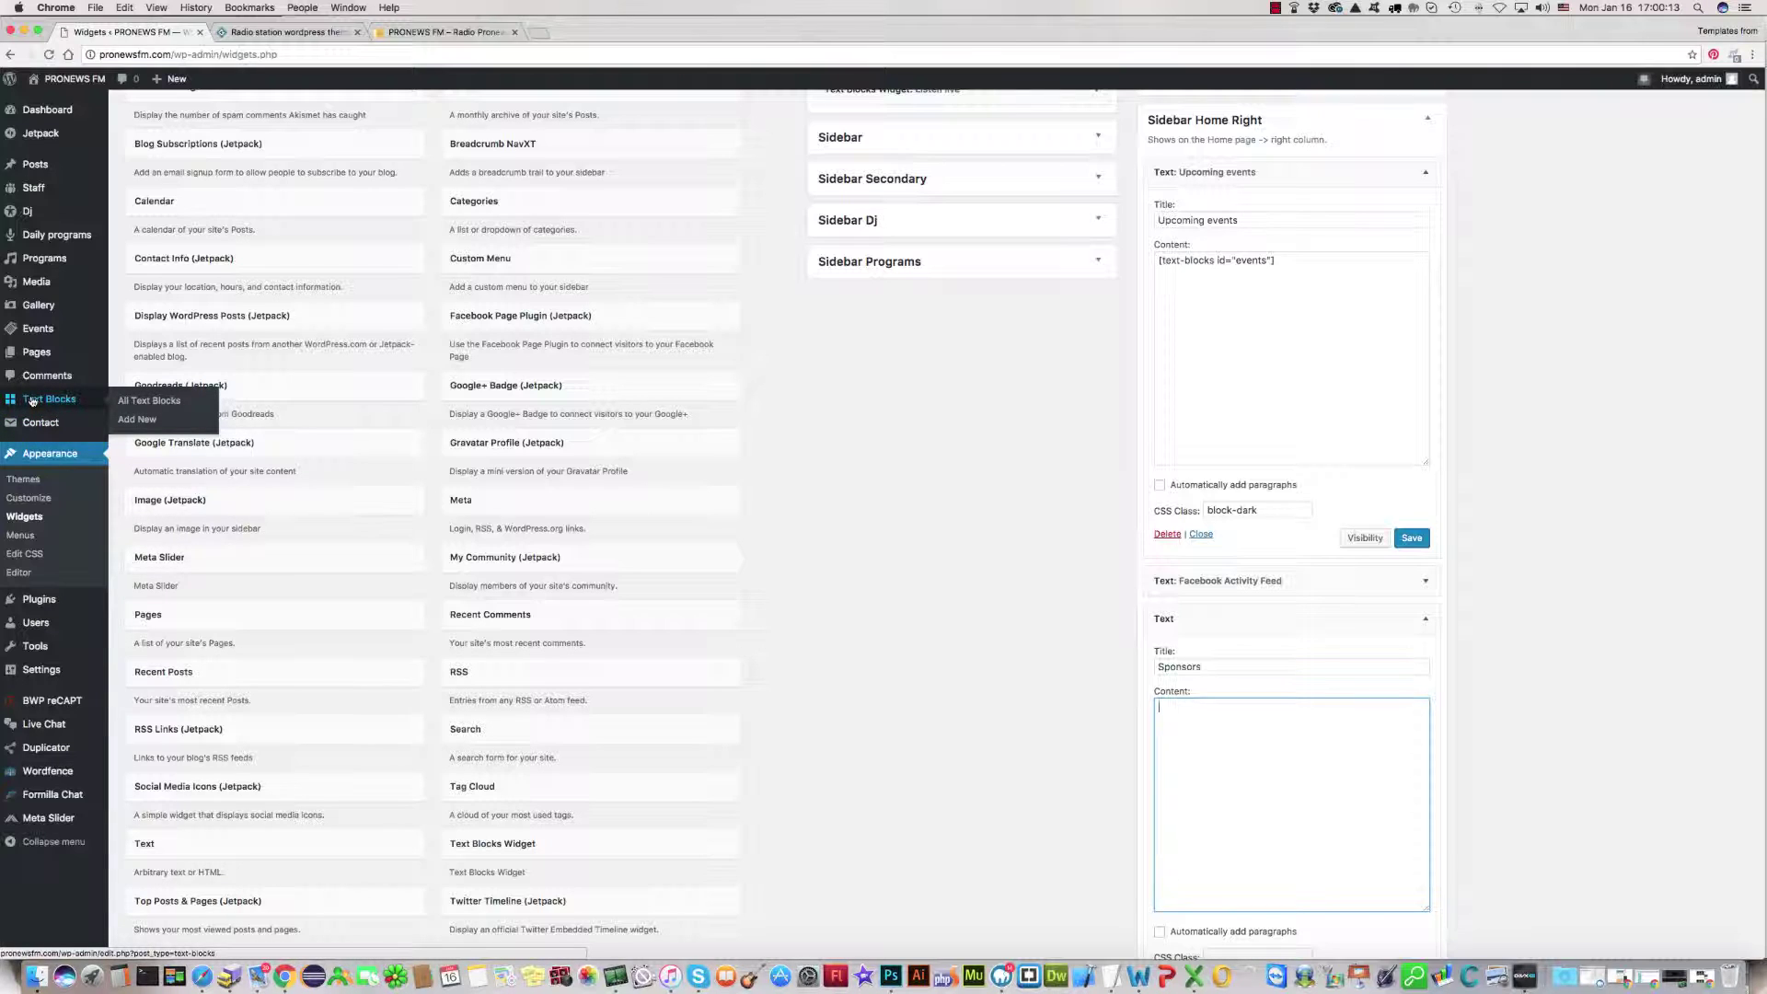
{"action": "left_click", "coordinate": [35, 401], "text": "super"}
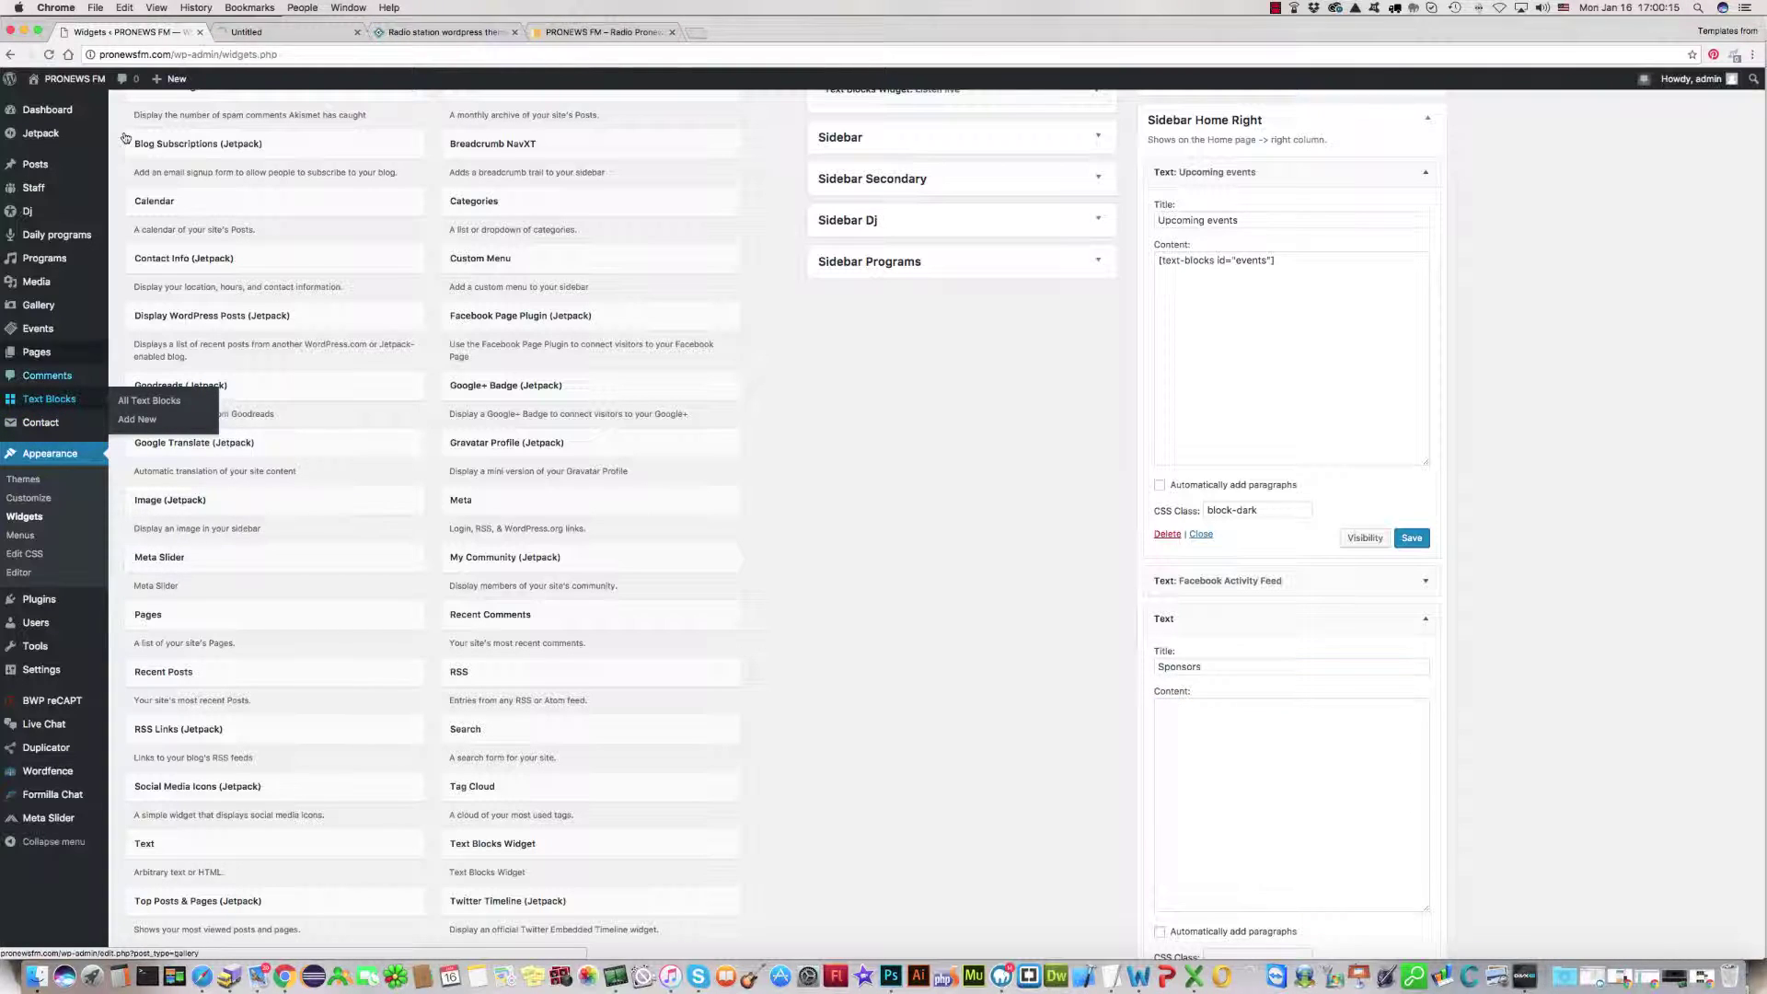
{"action": "left_click", "coordinate": [258, 33]}
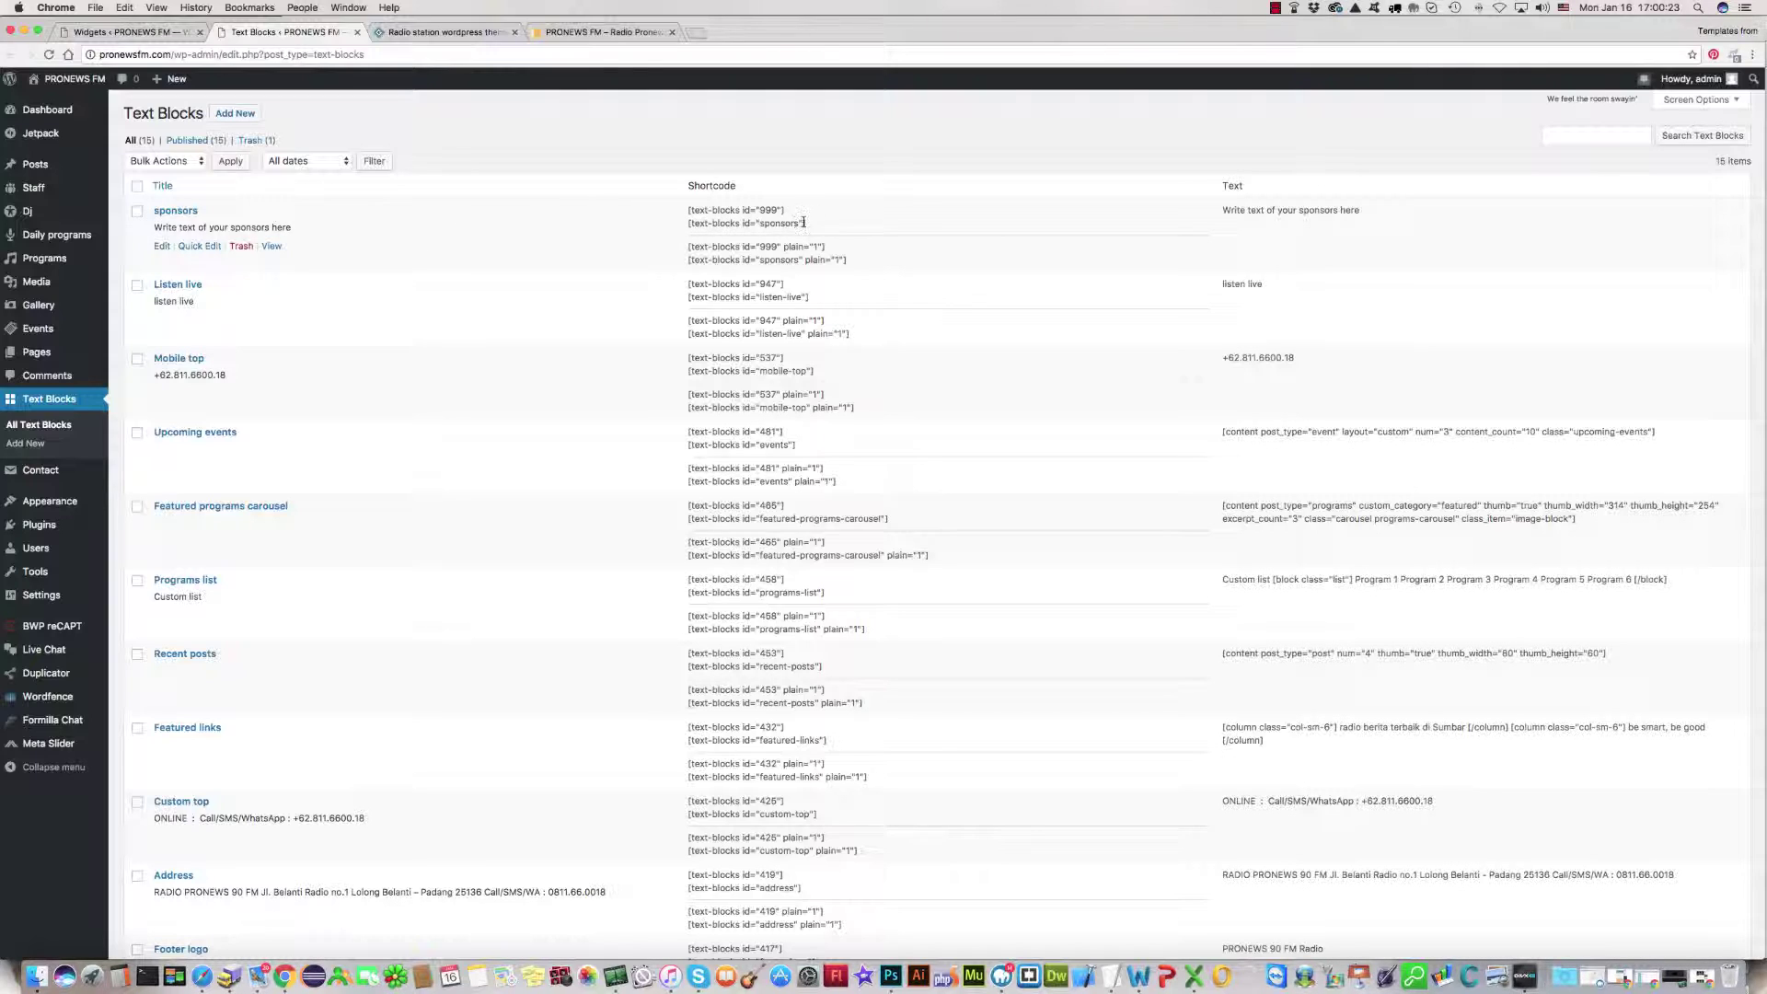
{"action": "left_click_drag", "start_coordinate": [808, 226], "coordinate": [689, 225]}
{"action": "key", "text": "super+c"}
{"action": "mouse_move", "coordinate": [174, 88]}
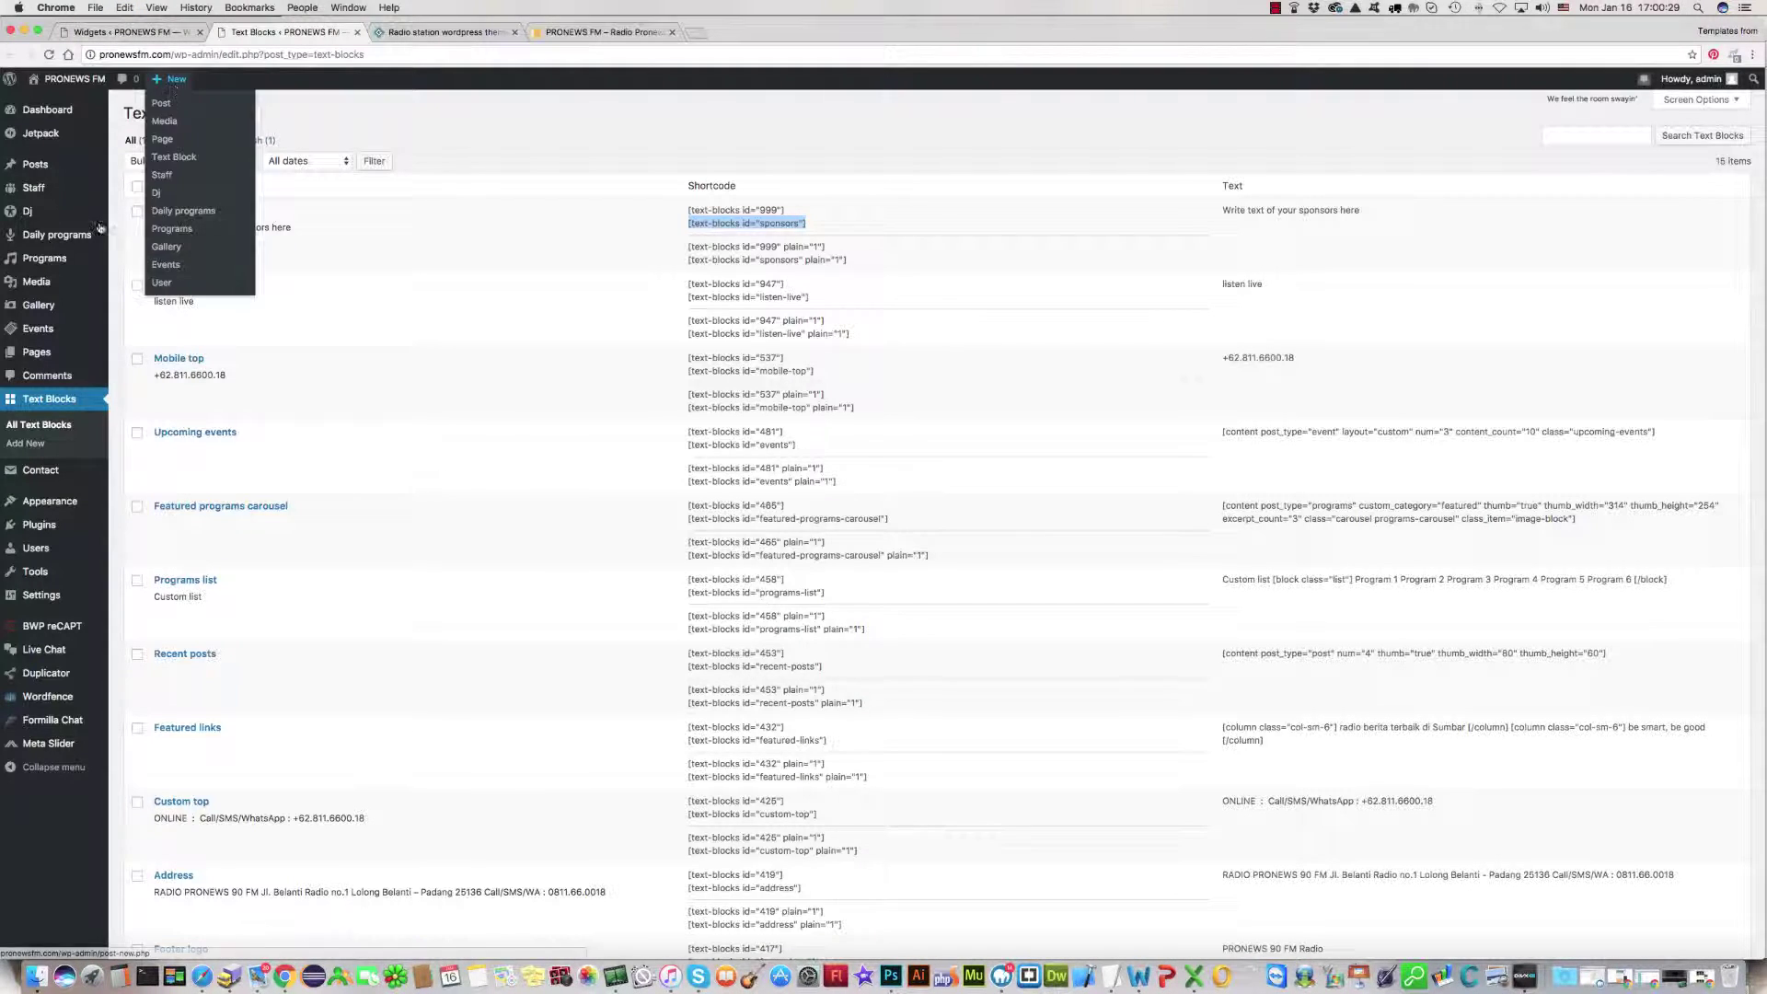
{"action": "left_click", "coordinate": [129, 31]}
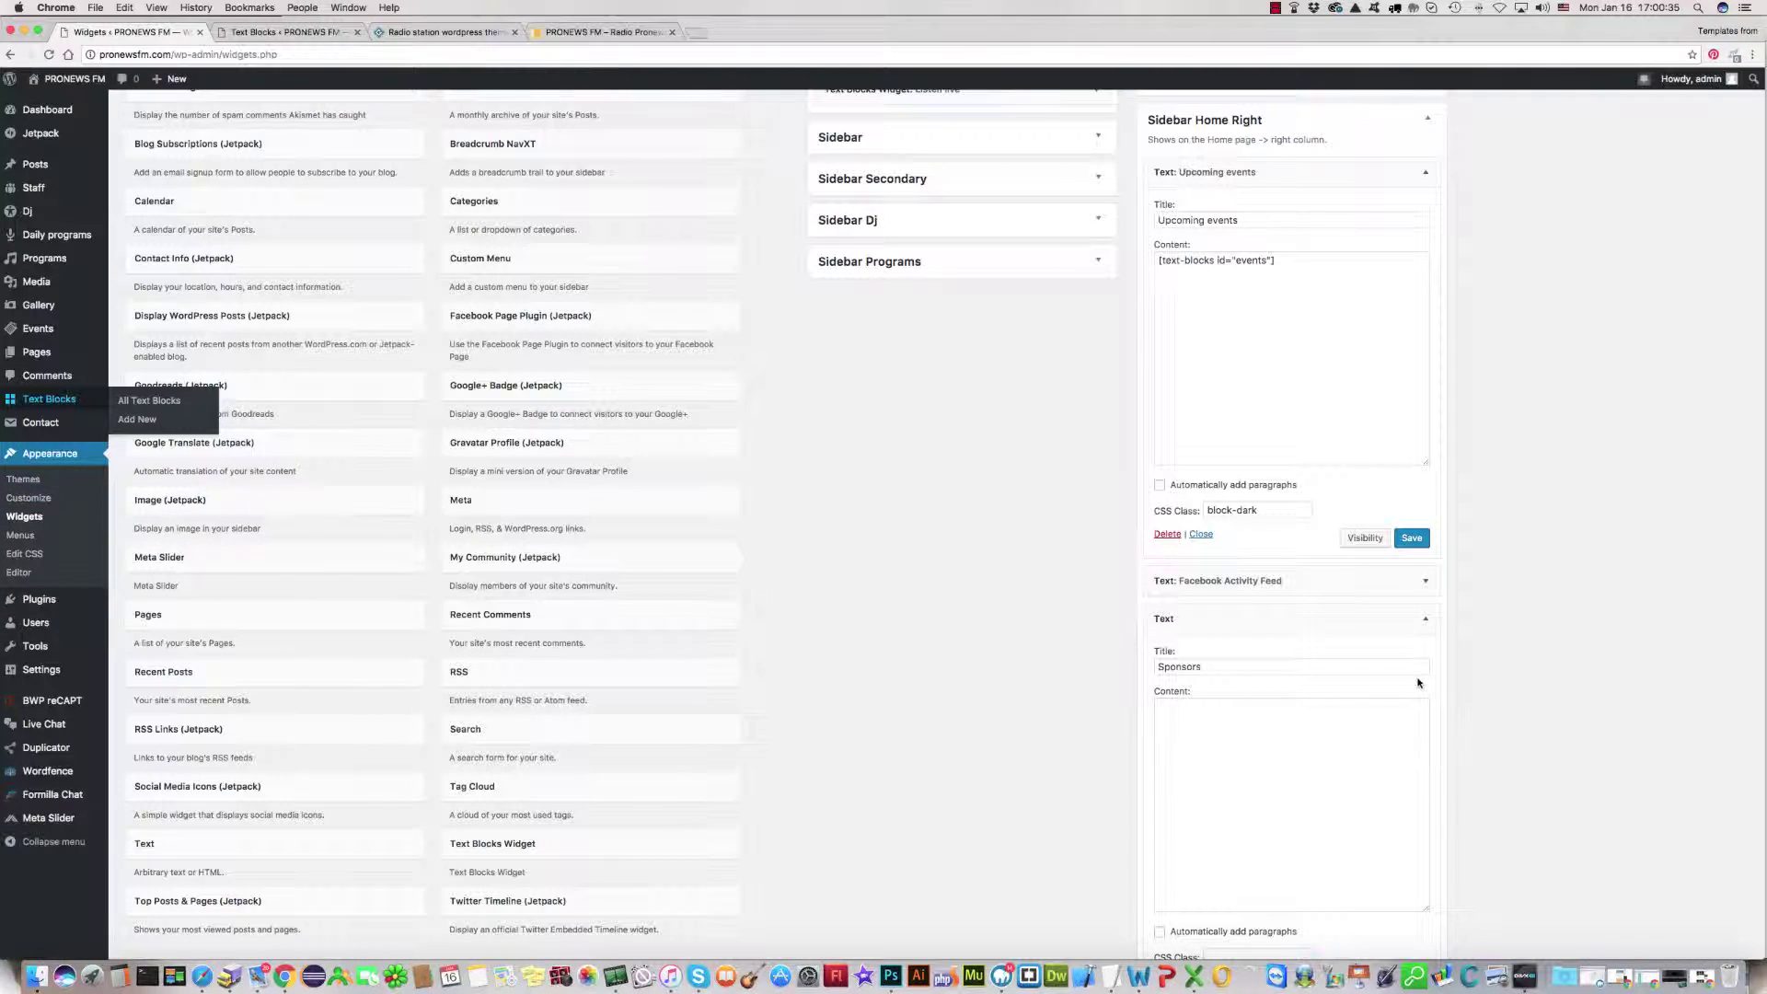
Paste the [text-blocks id="sponsors"] shortcode into the Sponsors widget's Content.
{"action": "scroll", "coordinate": [1418, 683], "scroll_direction": "down", "scroll_amount": 1}
{"action": "left_click", "coordinate": [1185, 663]}
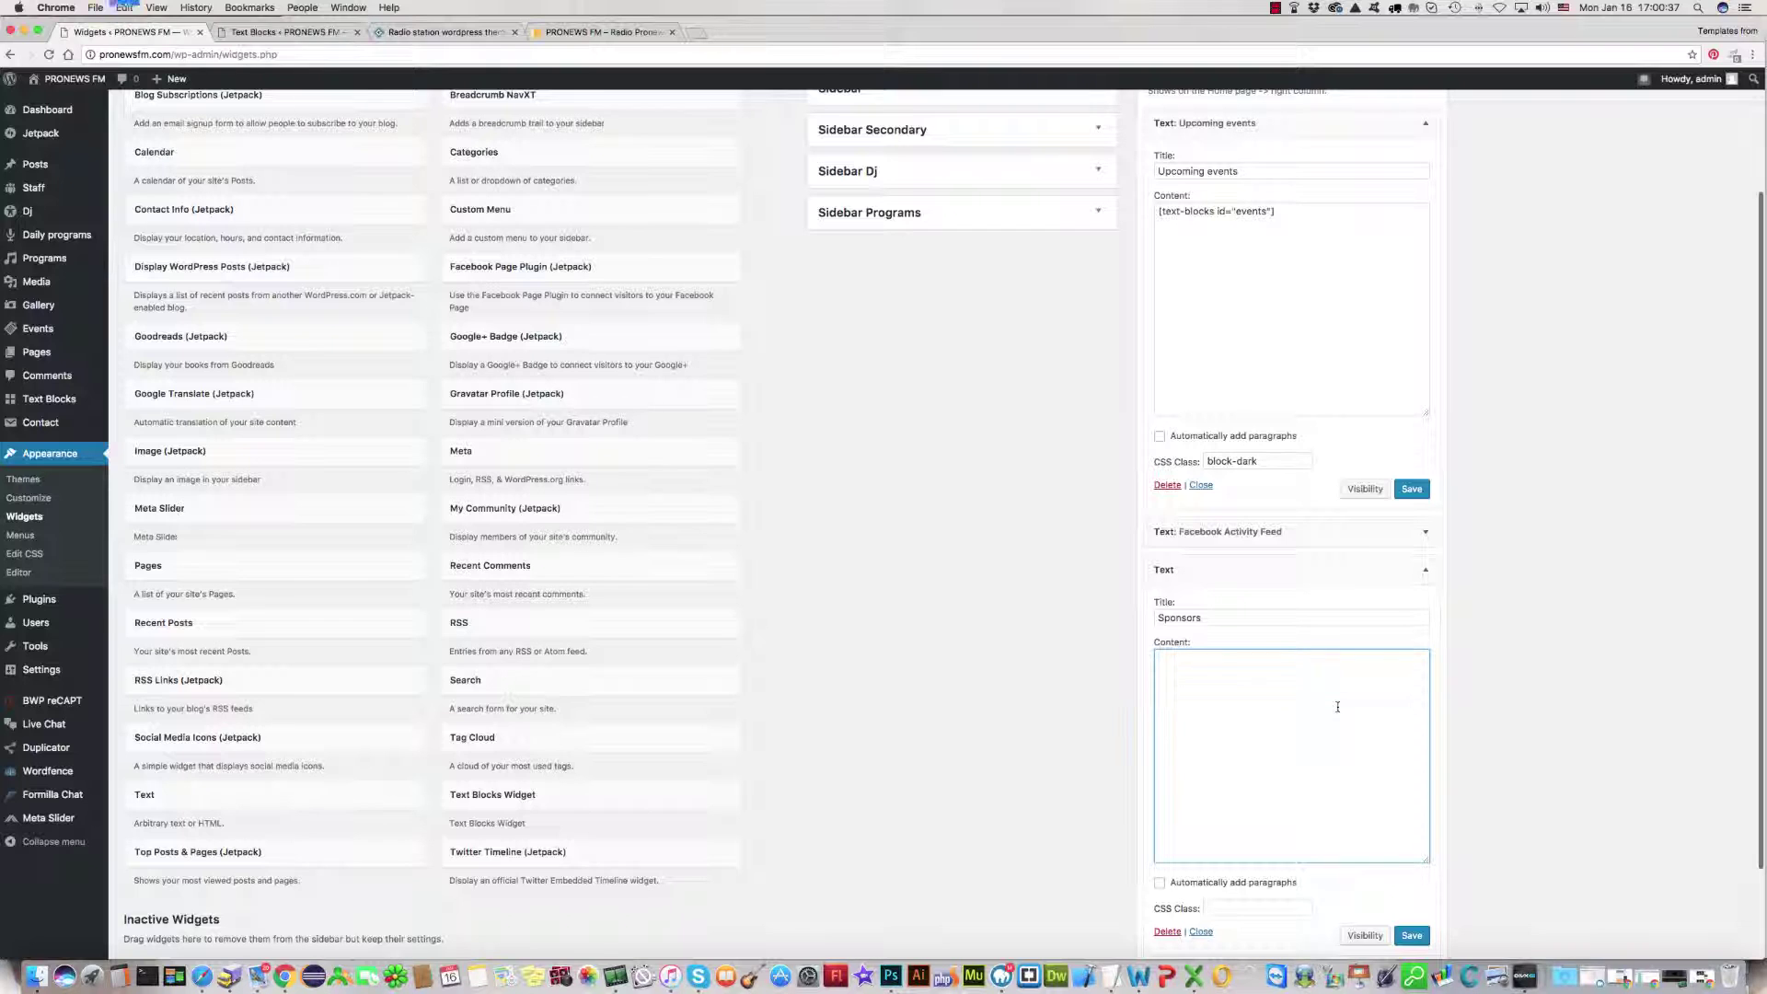
{"action": "key", "text": "super+v"}
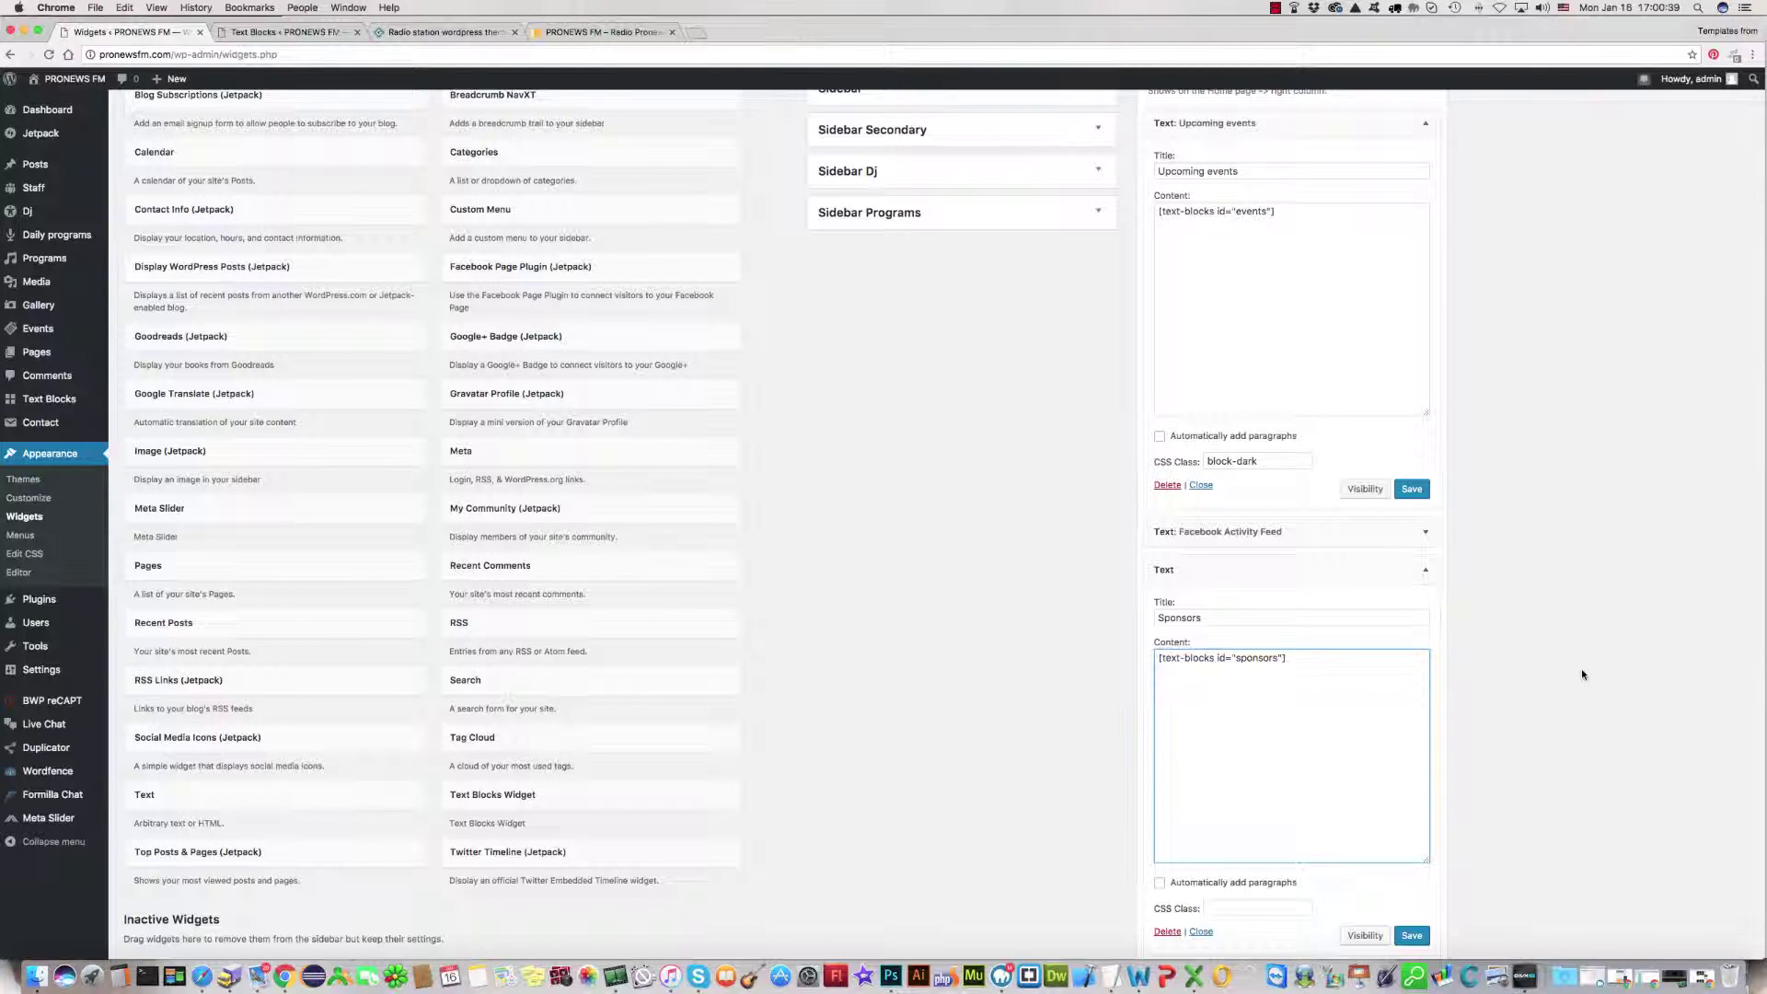
{"action": "scroll", "coordinate": [1583, 675], "scroll_direction": "down", "scroll_amount": 2}
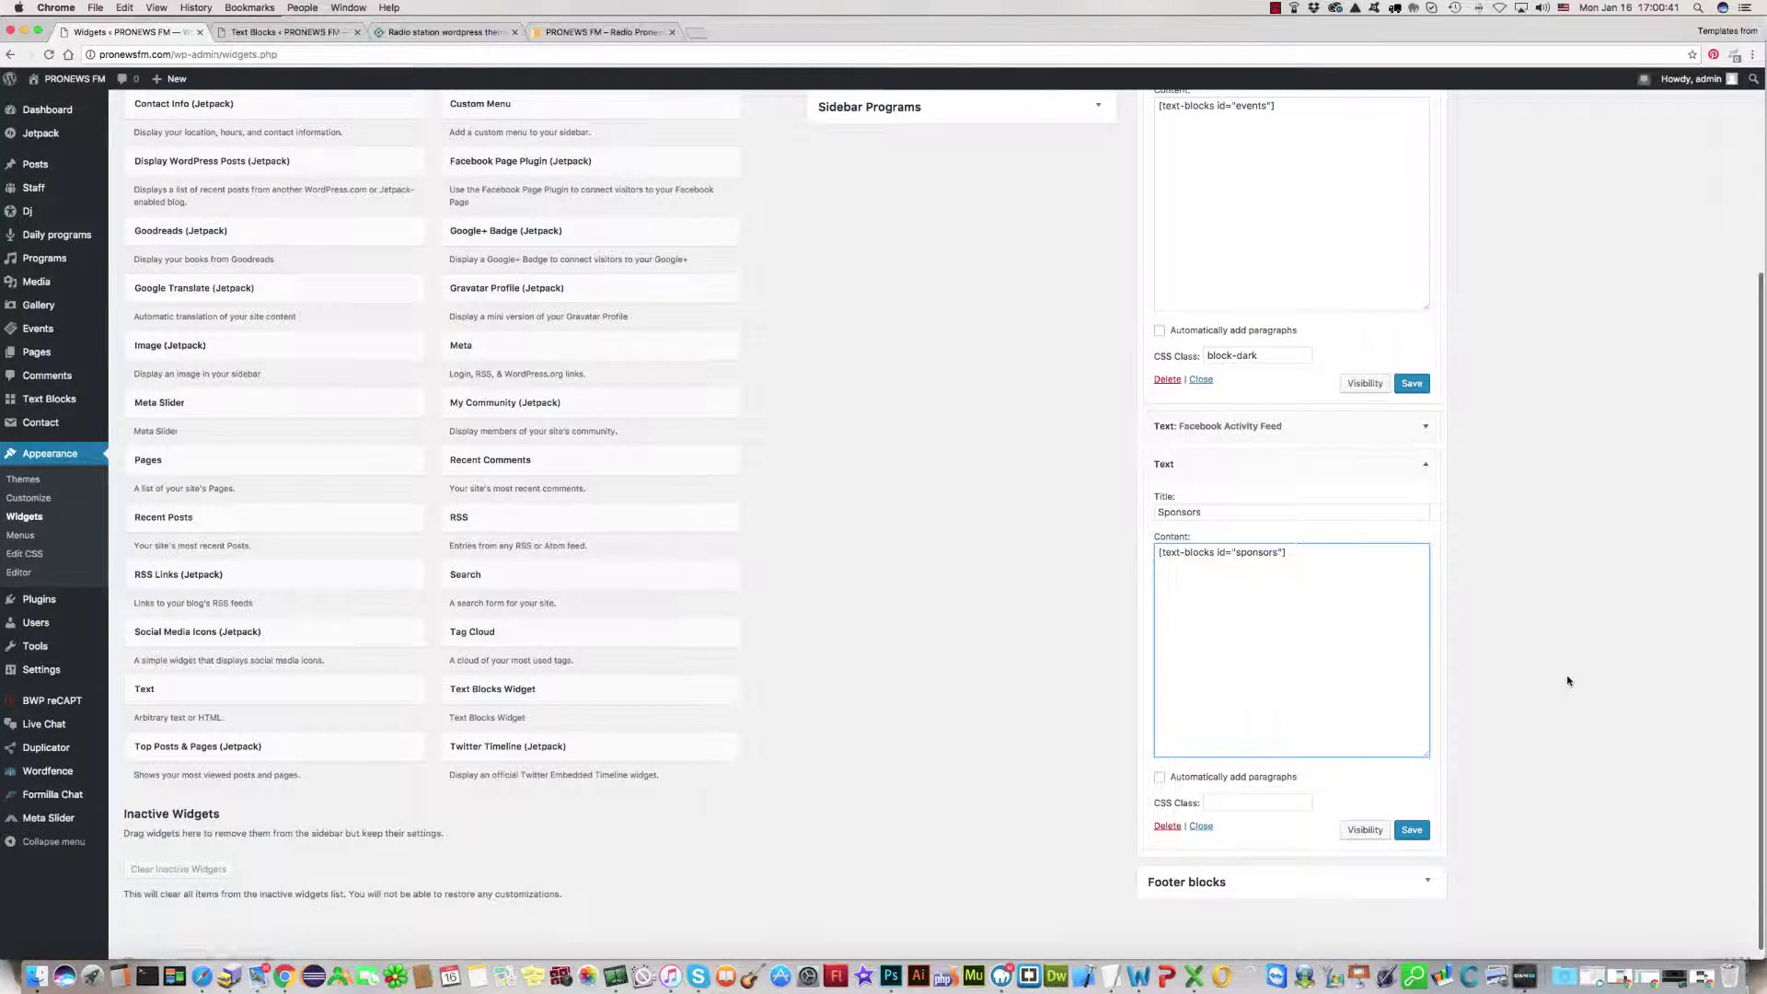
{"action": "scroll", "coordinate": [1568, 681], "scroll_direction": "up", "scroll_amount": 2}
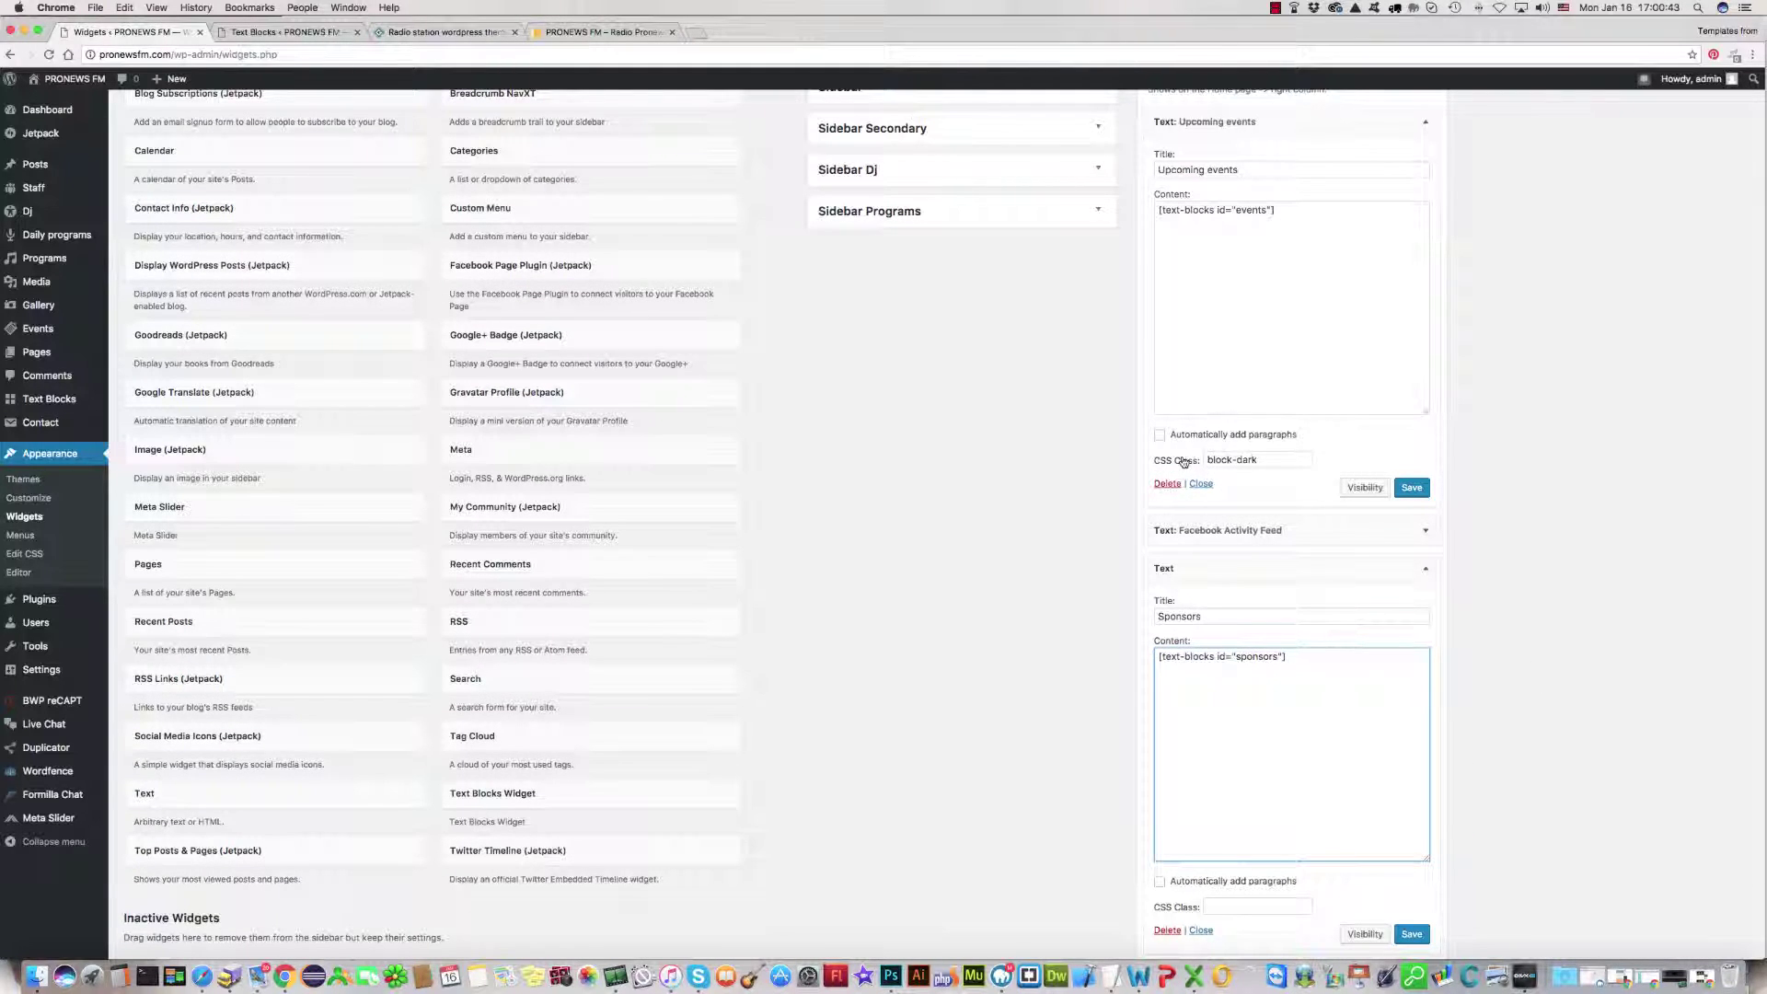
Give the Sponsors widget the block-dark CSS class, copied from Upcoming events, and save it.
{"action": "left_click_drag", "start_coordinate": [1271, 459], "coordinate": [1159, 451]}
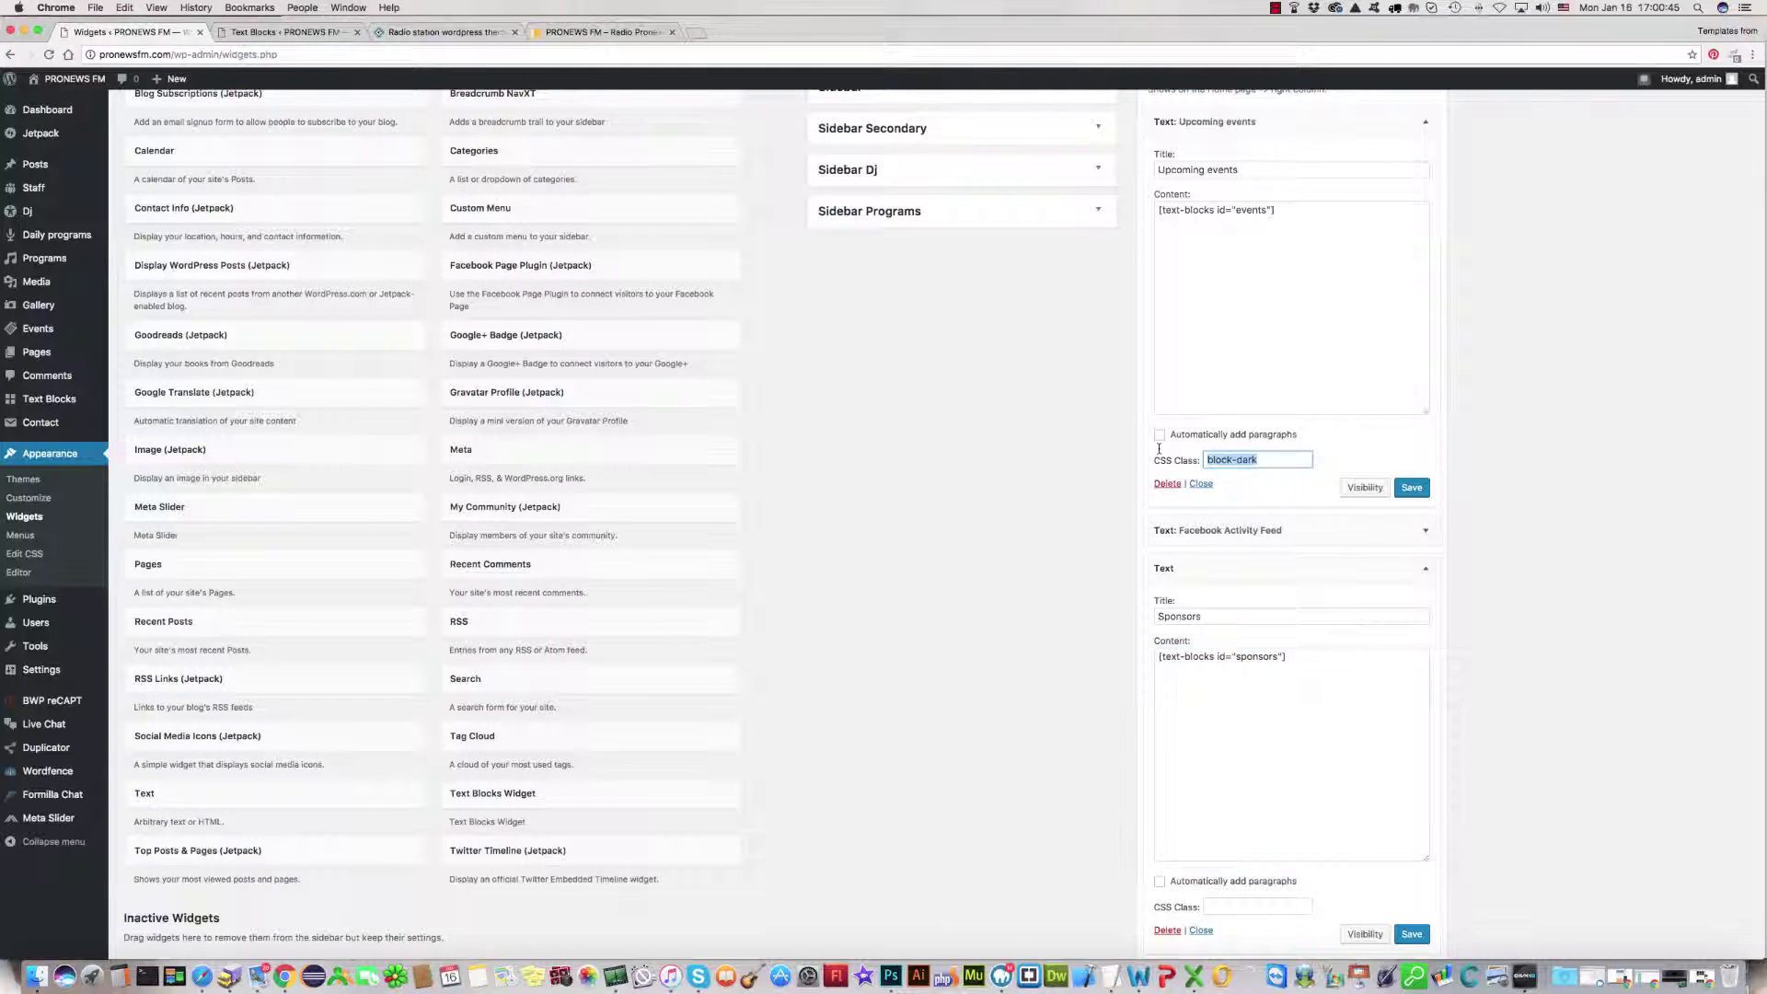
{"action": "scroll", "coordinate": [1684, 589], "scroll_direction": "down", "scroll_amount": 2}
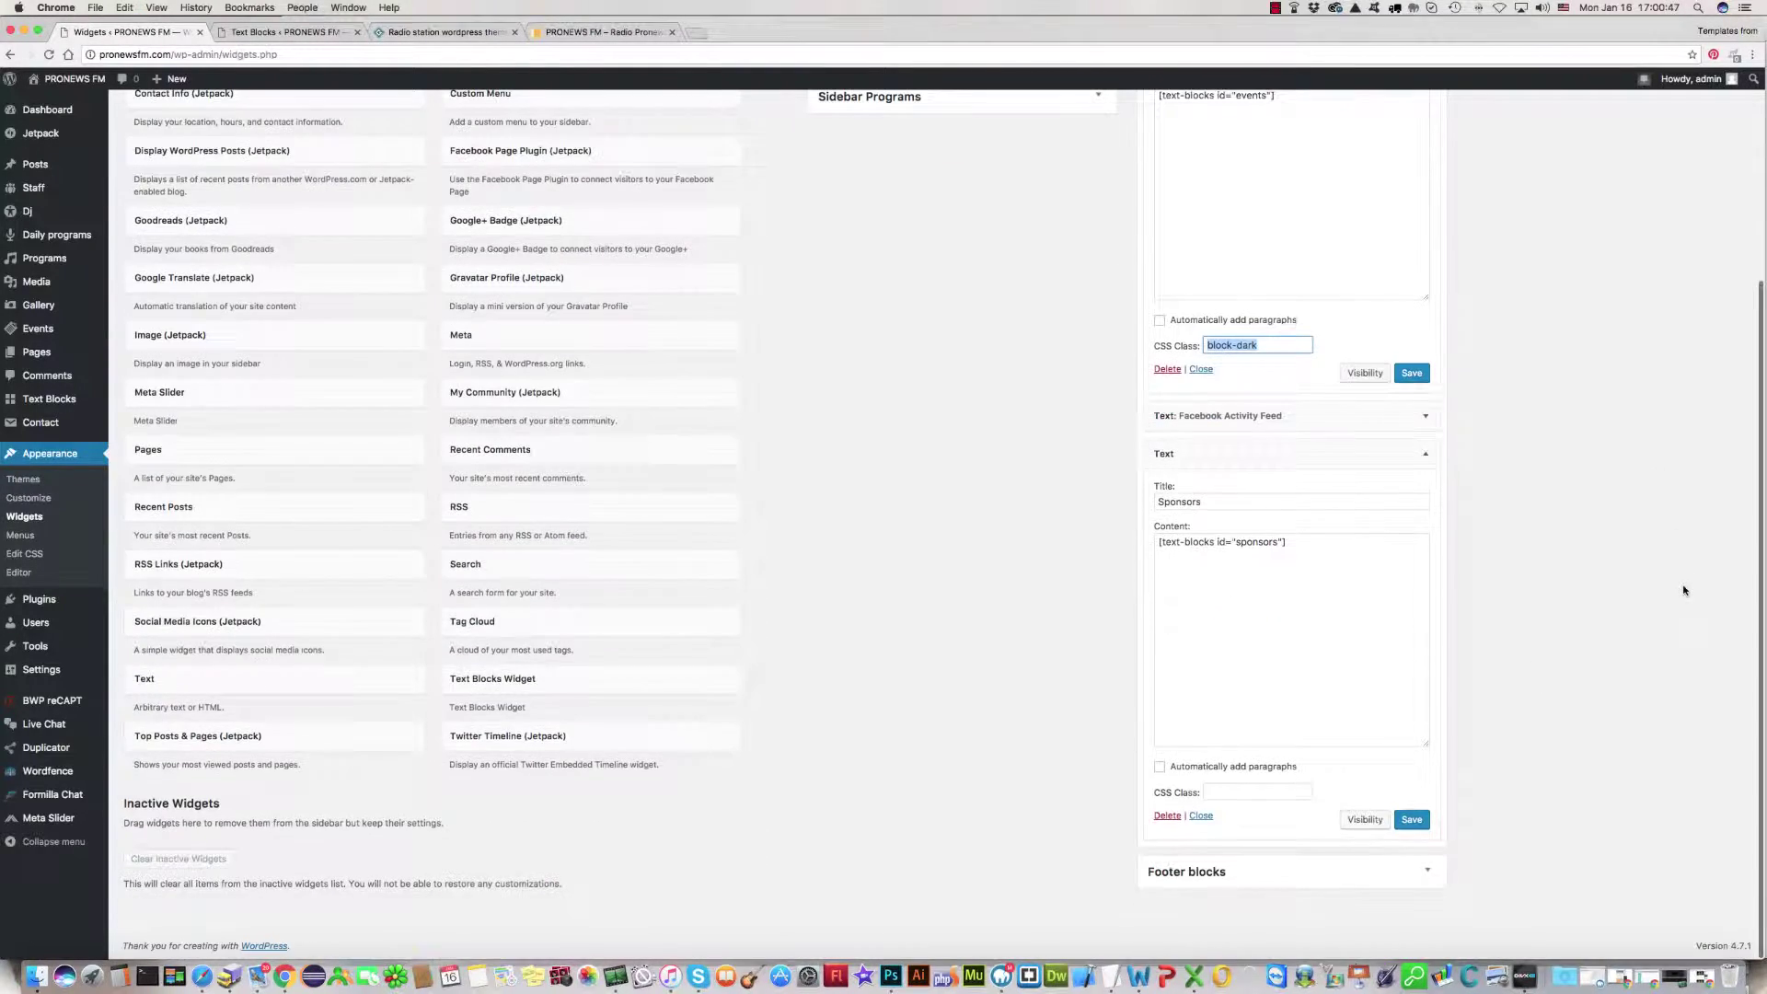
{"action": "left_click", "coordinate": [1249, 793]}
{"action": "key", "text": "Down"}
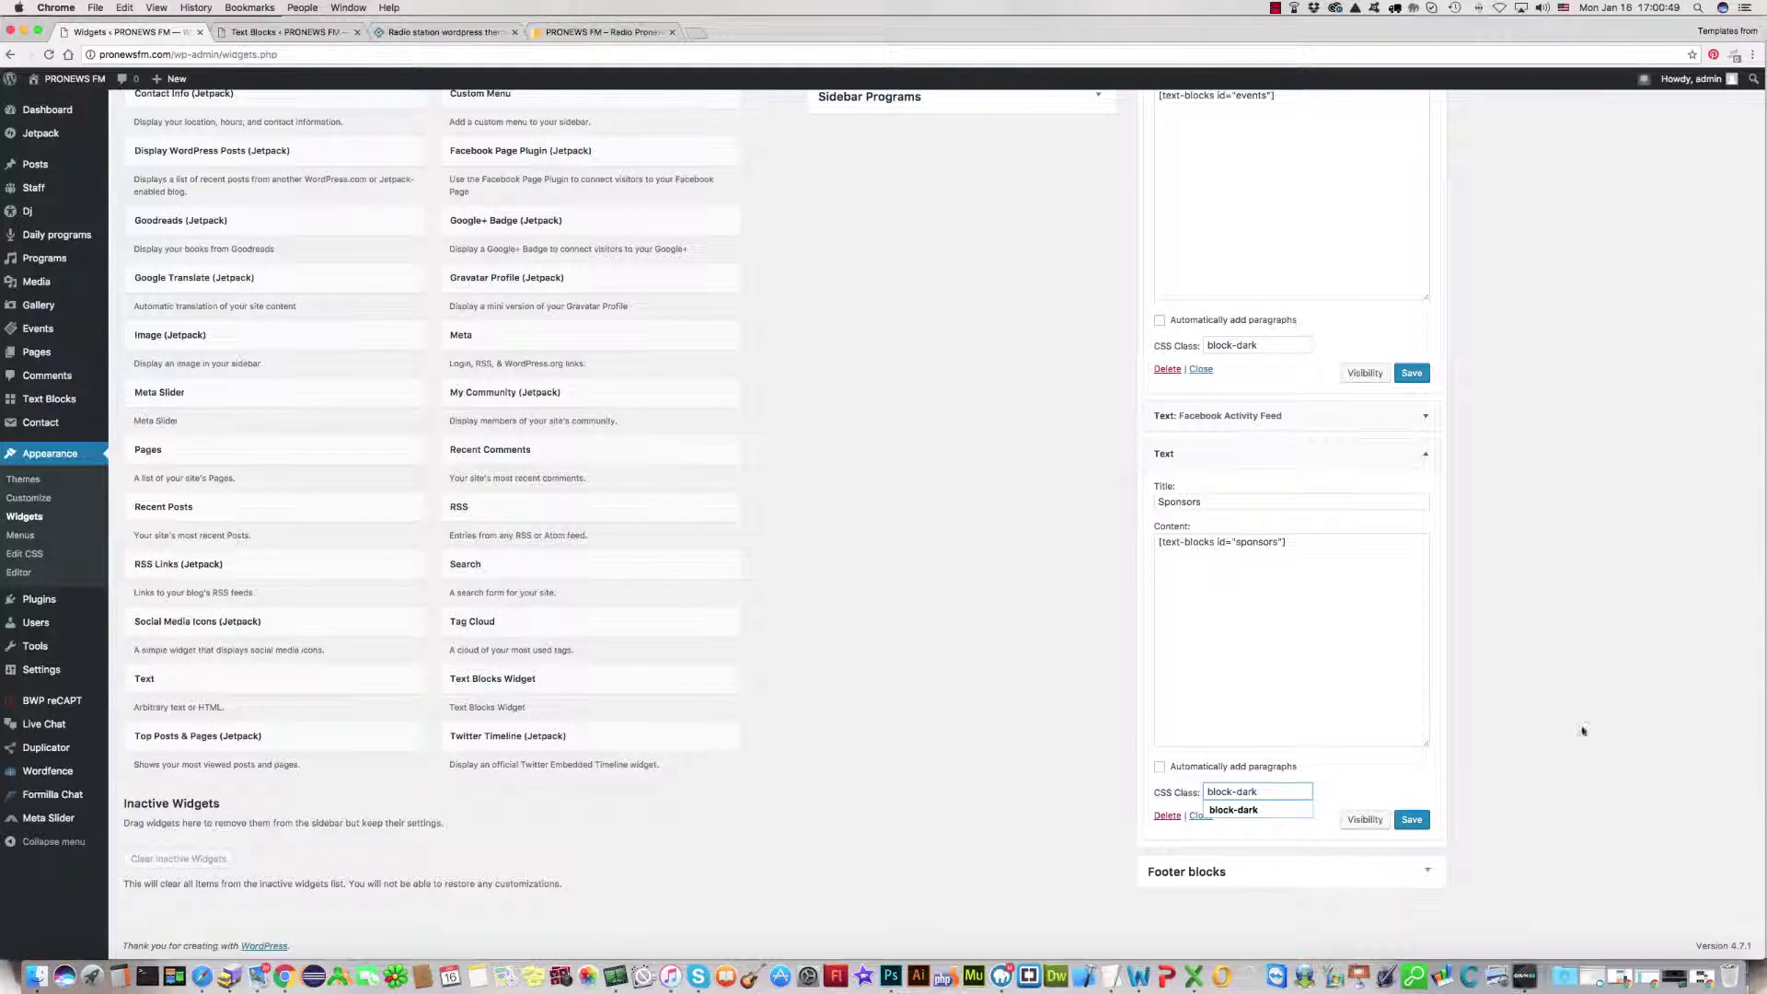
{"action": "key", "text": "Return"}
{"action": "left_click", "coordinate": [1413, 822]}
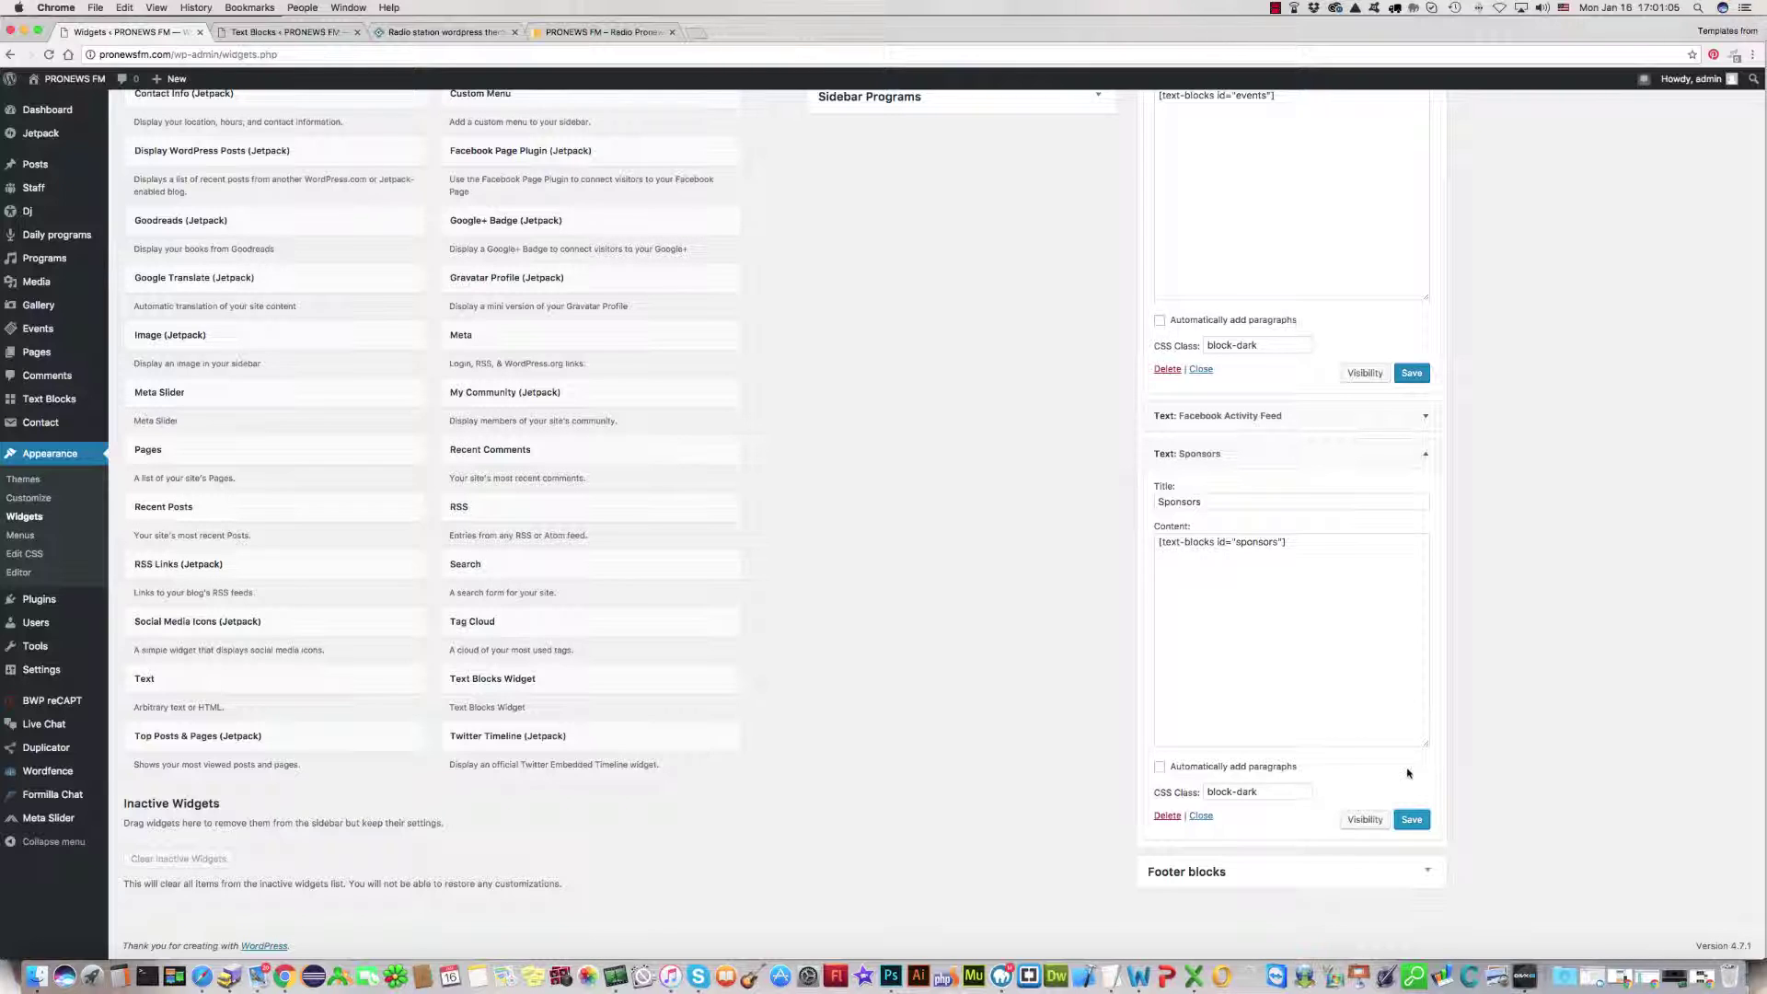
{"action": "scroll", "coordinate": [1408, 774], "scroll_direction": "up", "scroll_amount": 5}
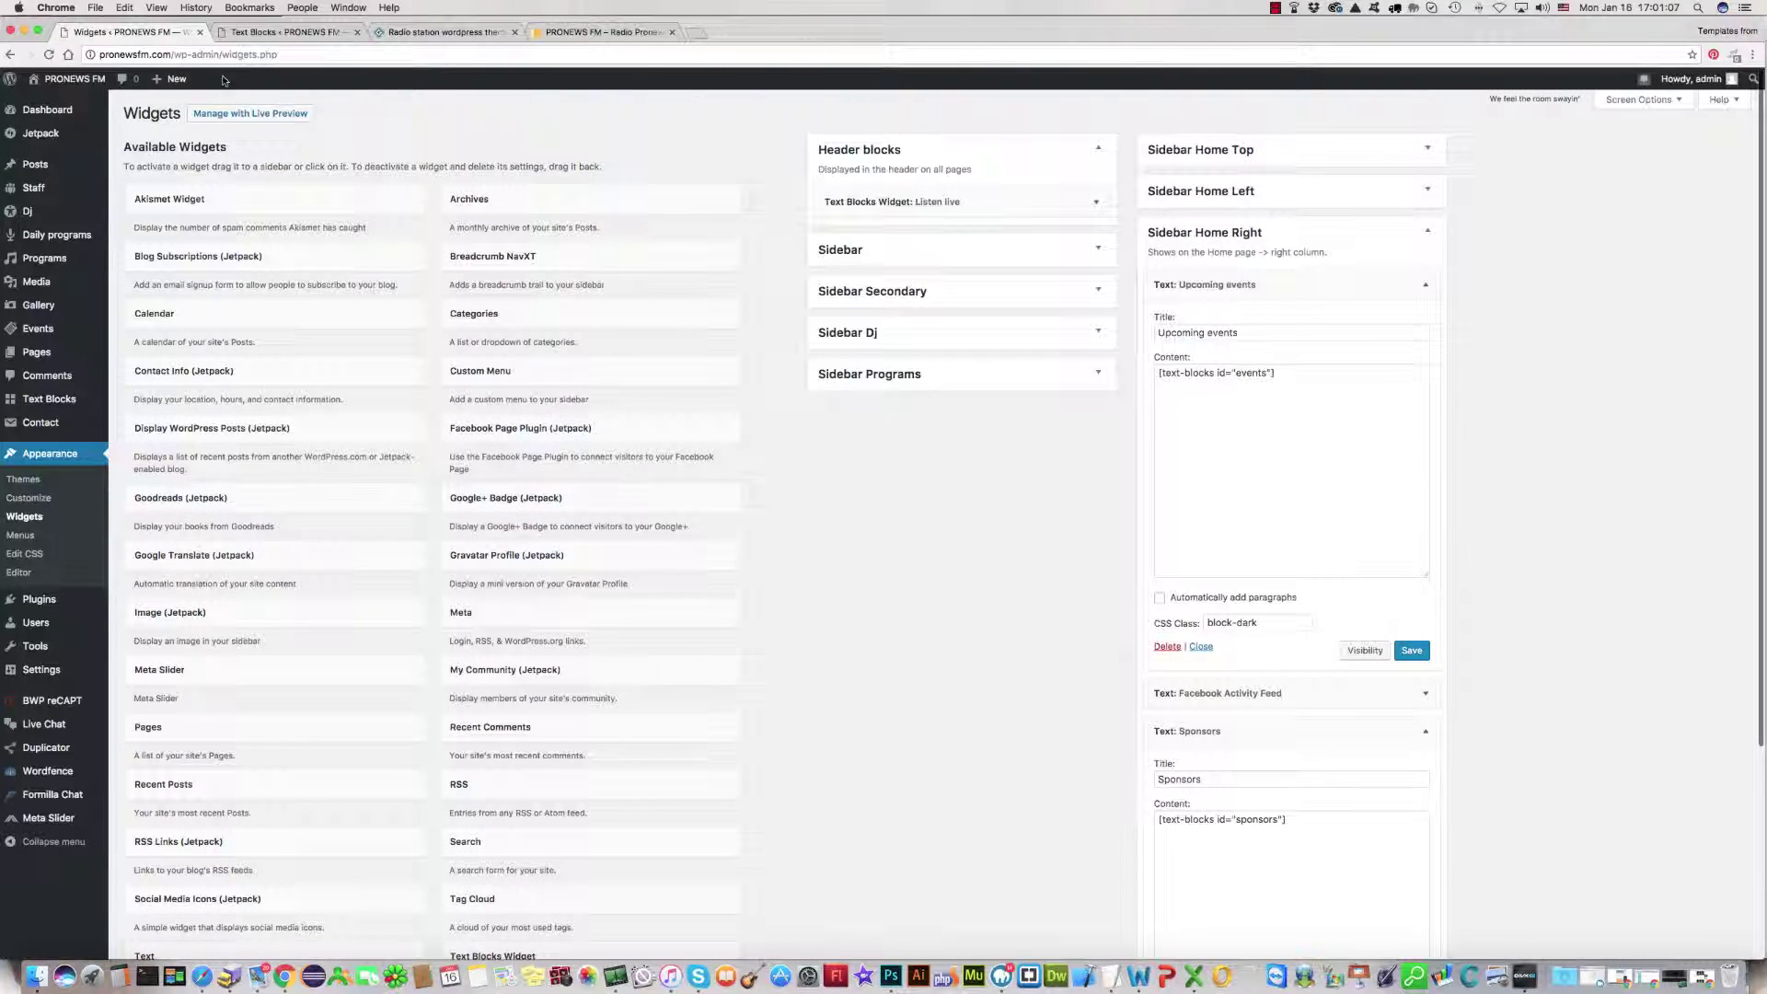
Reload the live PRONEWS FM homepage so the new Sponsors widget loads.
{"action": "left_click", "coordinate": [286, 32]}
{"action": "left_click", "coordinate": [558, 35]}
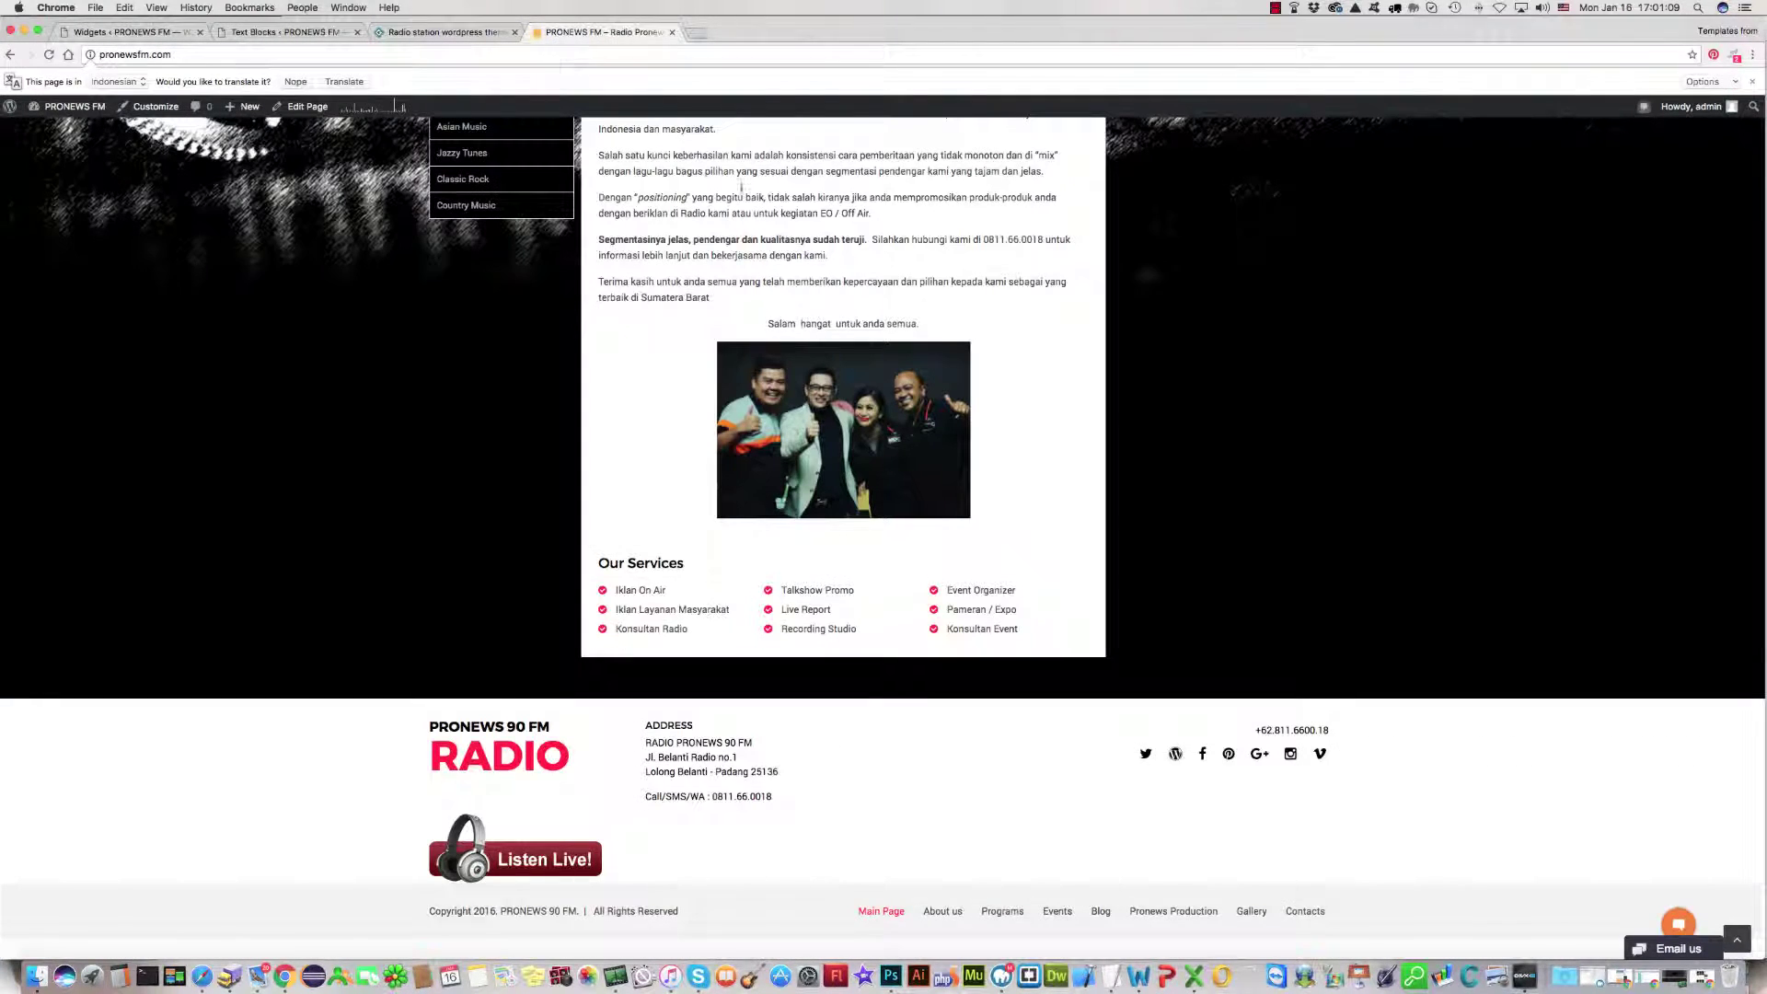
{"action": "scroll", "coordinate": [1166, 343], "scroll_direction": "up", "scroll_amount": 3}
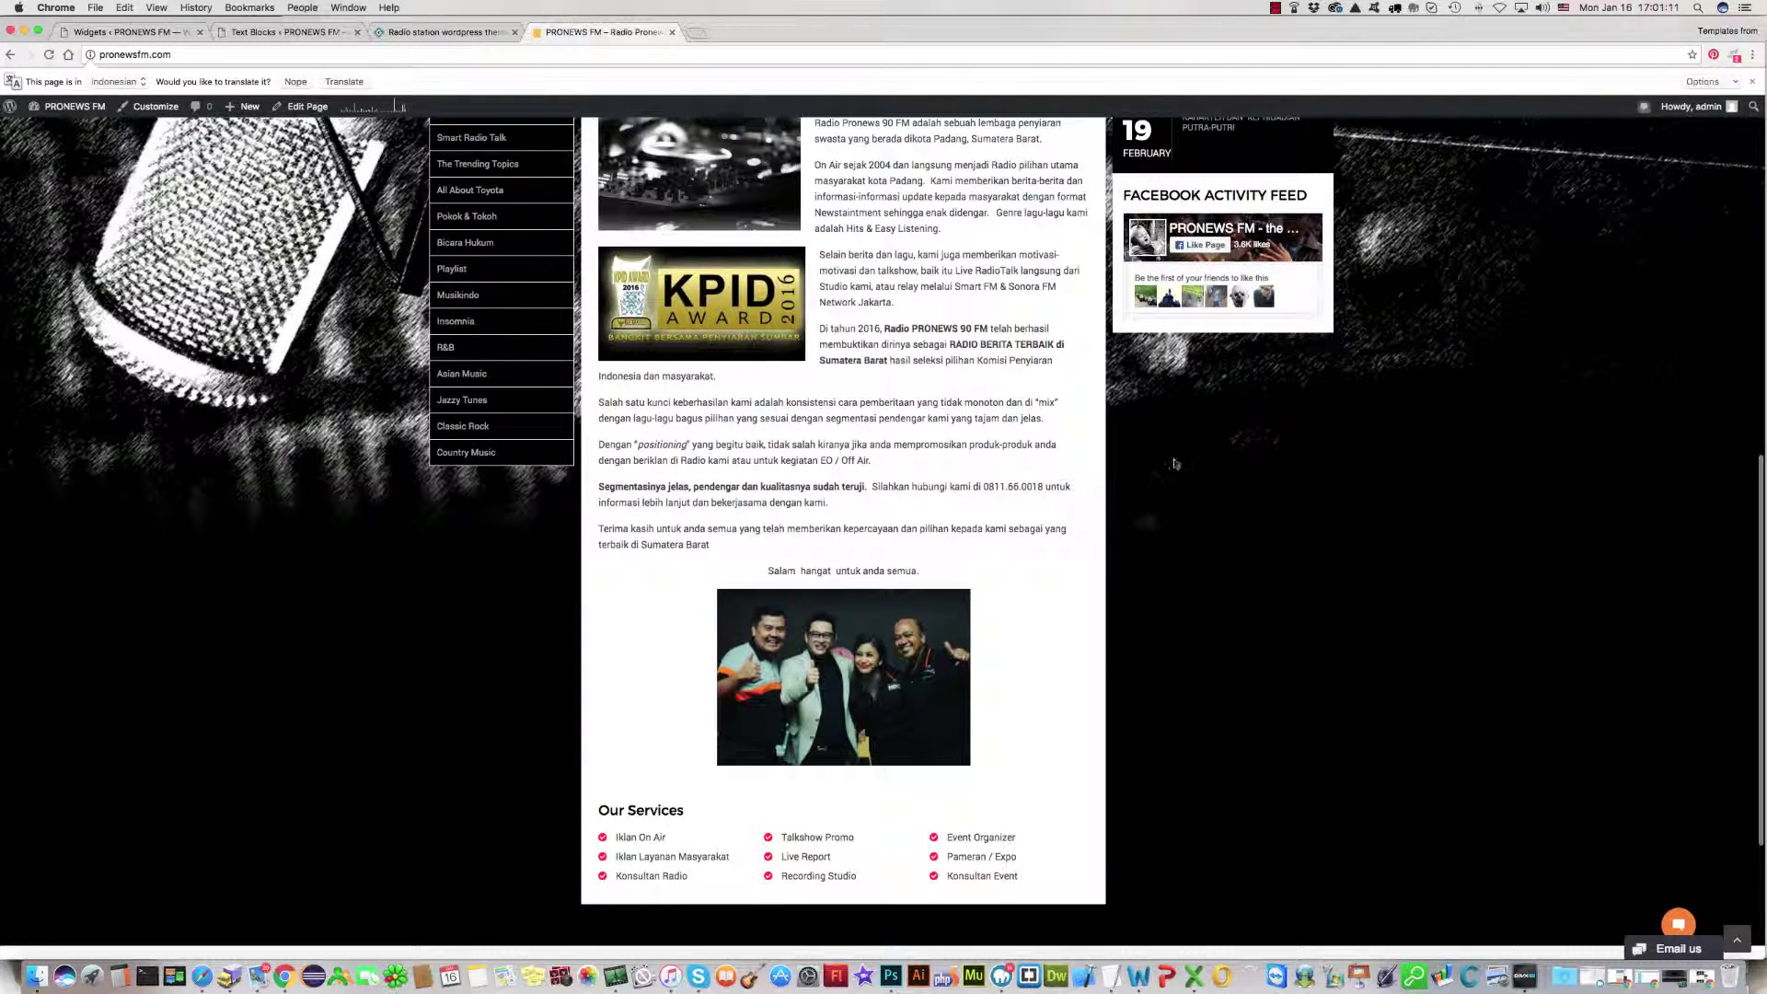
{"action": "left_click", "coordinate": [49, 55]}
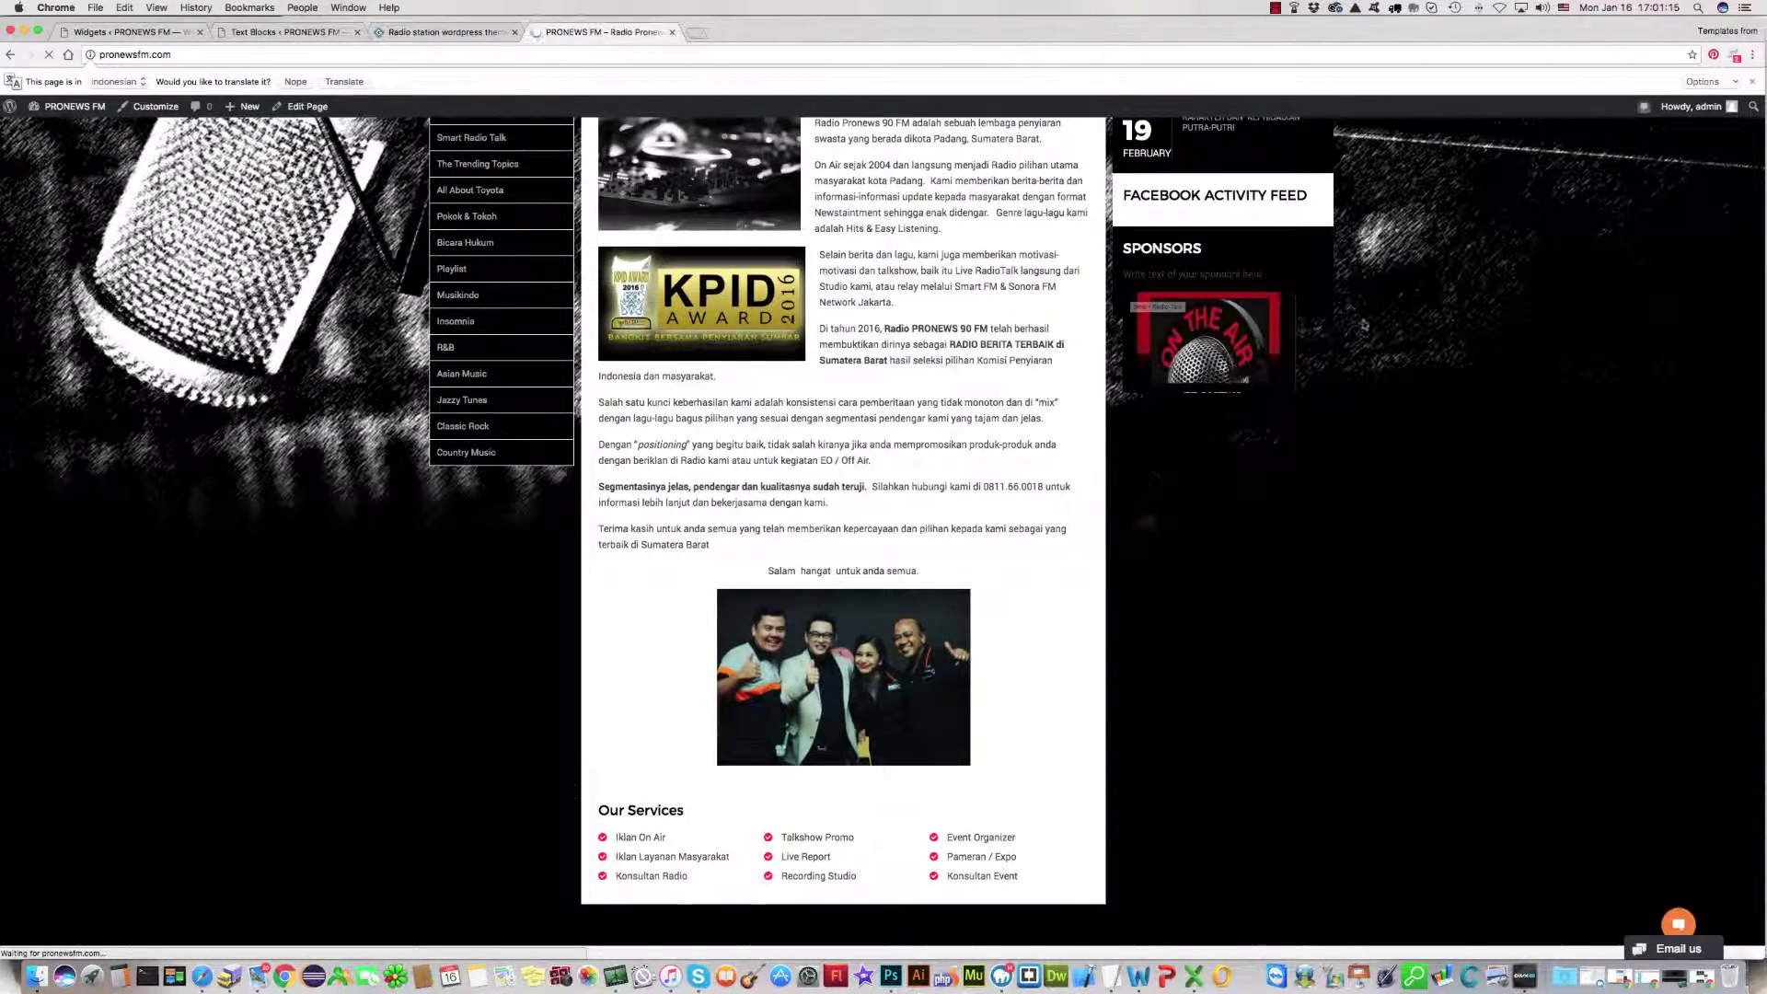
Check that the Sponsors widget with the On the Air logo appears below Facebook Activity Feed.
{"action": "scroll", "coordinate": [1447, 309], "scroll_direction": "up", "scroll_amount": 2}
{"action": "scroll", "coordinate": [1447, 310], "scroll_direction": "up", "scroll_amount": 1}
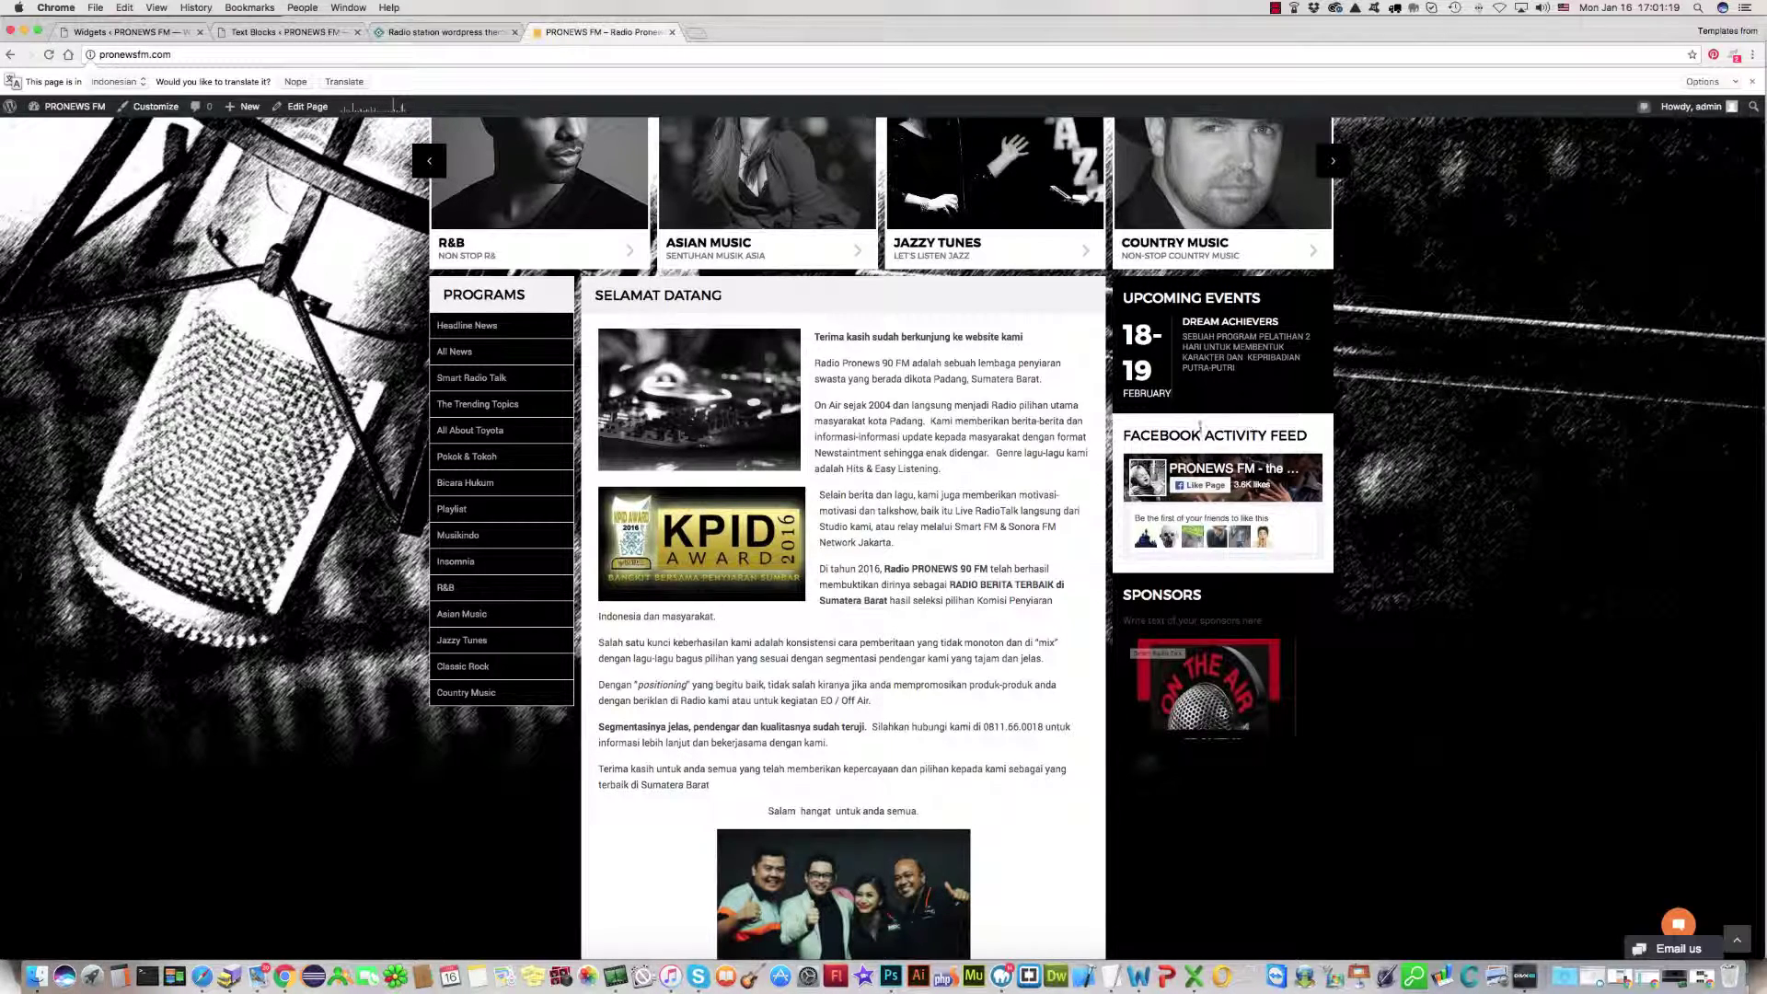
{"action": "scroll", "coordinate": [1263, 427], "scroll_direction": "up", "scroll_amount": 1}
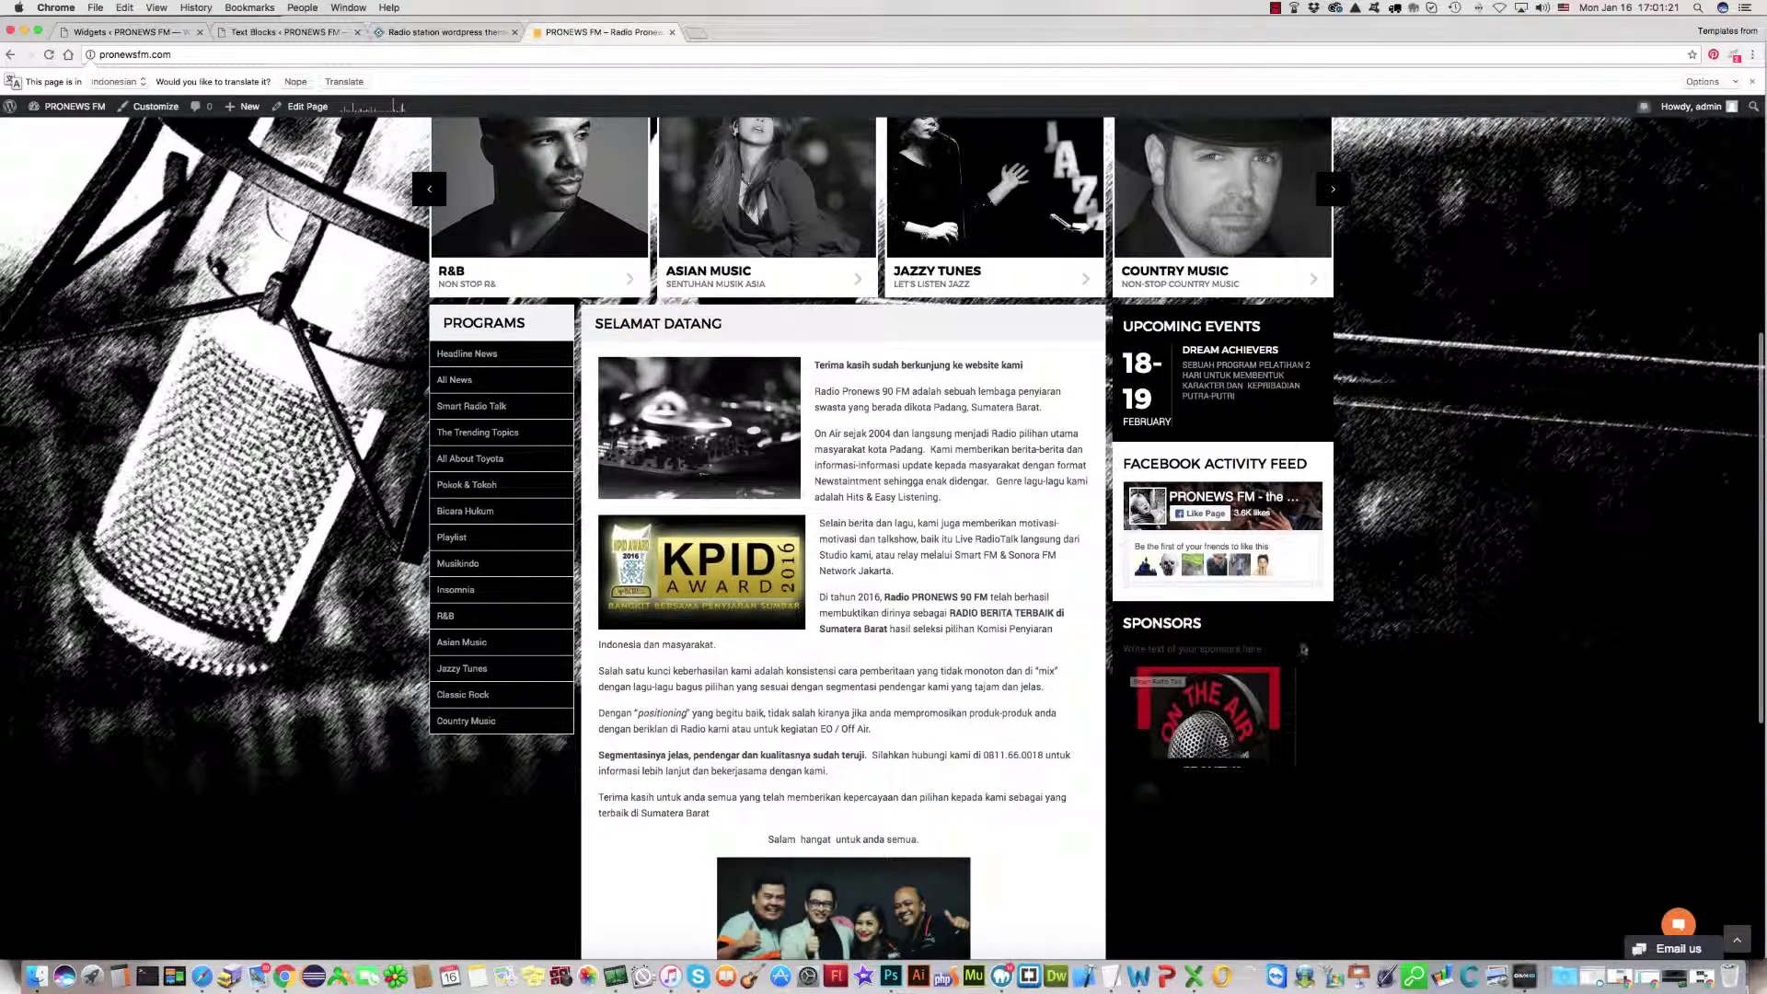
{"action": "left_click_drag", "start_coordinate": [1116, 651], "coordinate": [1378, 657]}
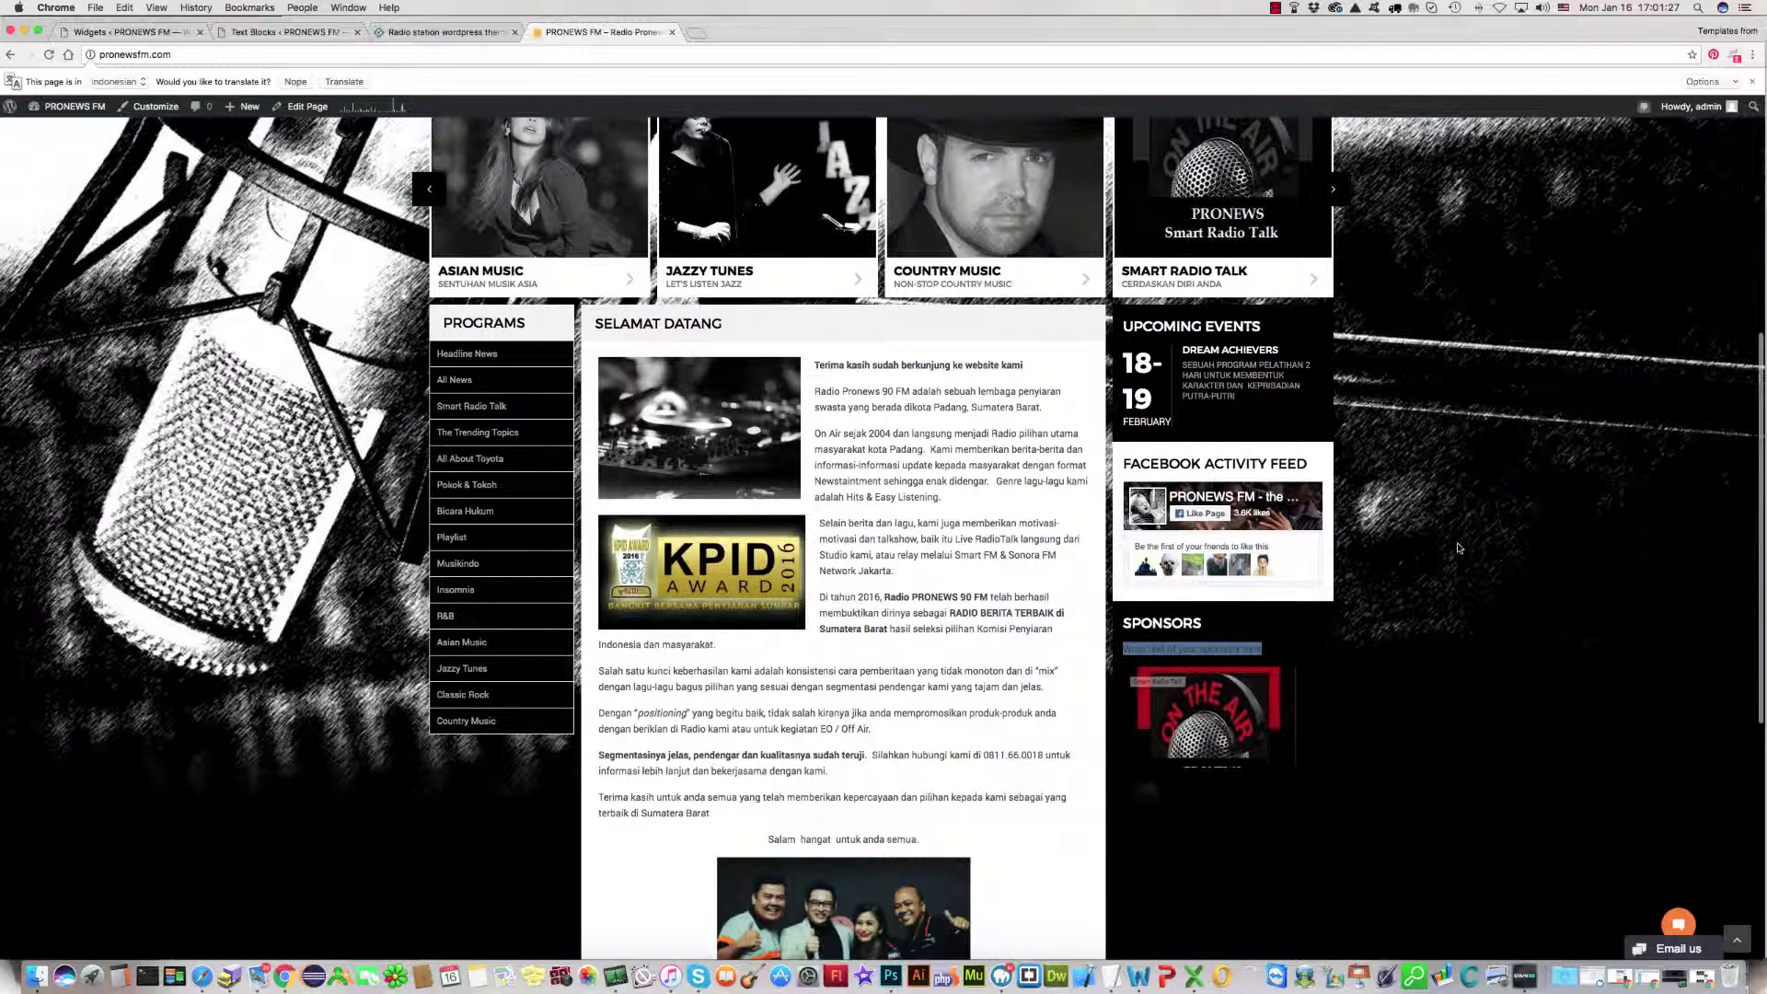
{"action": "left_click", "coordinate": [1427, 531]}
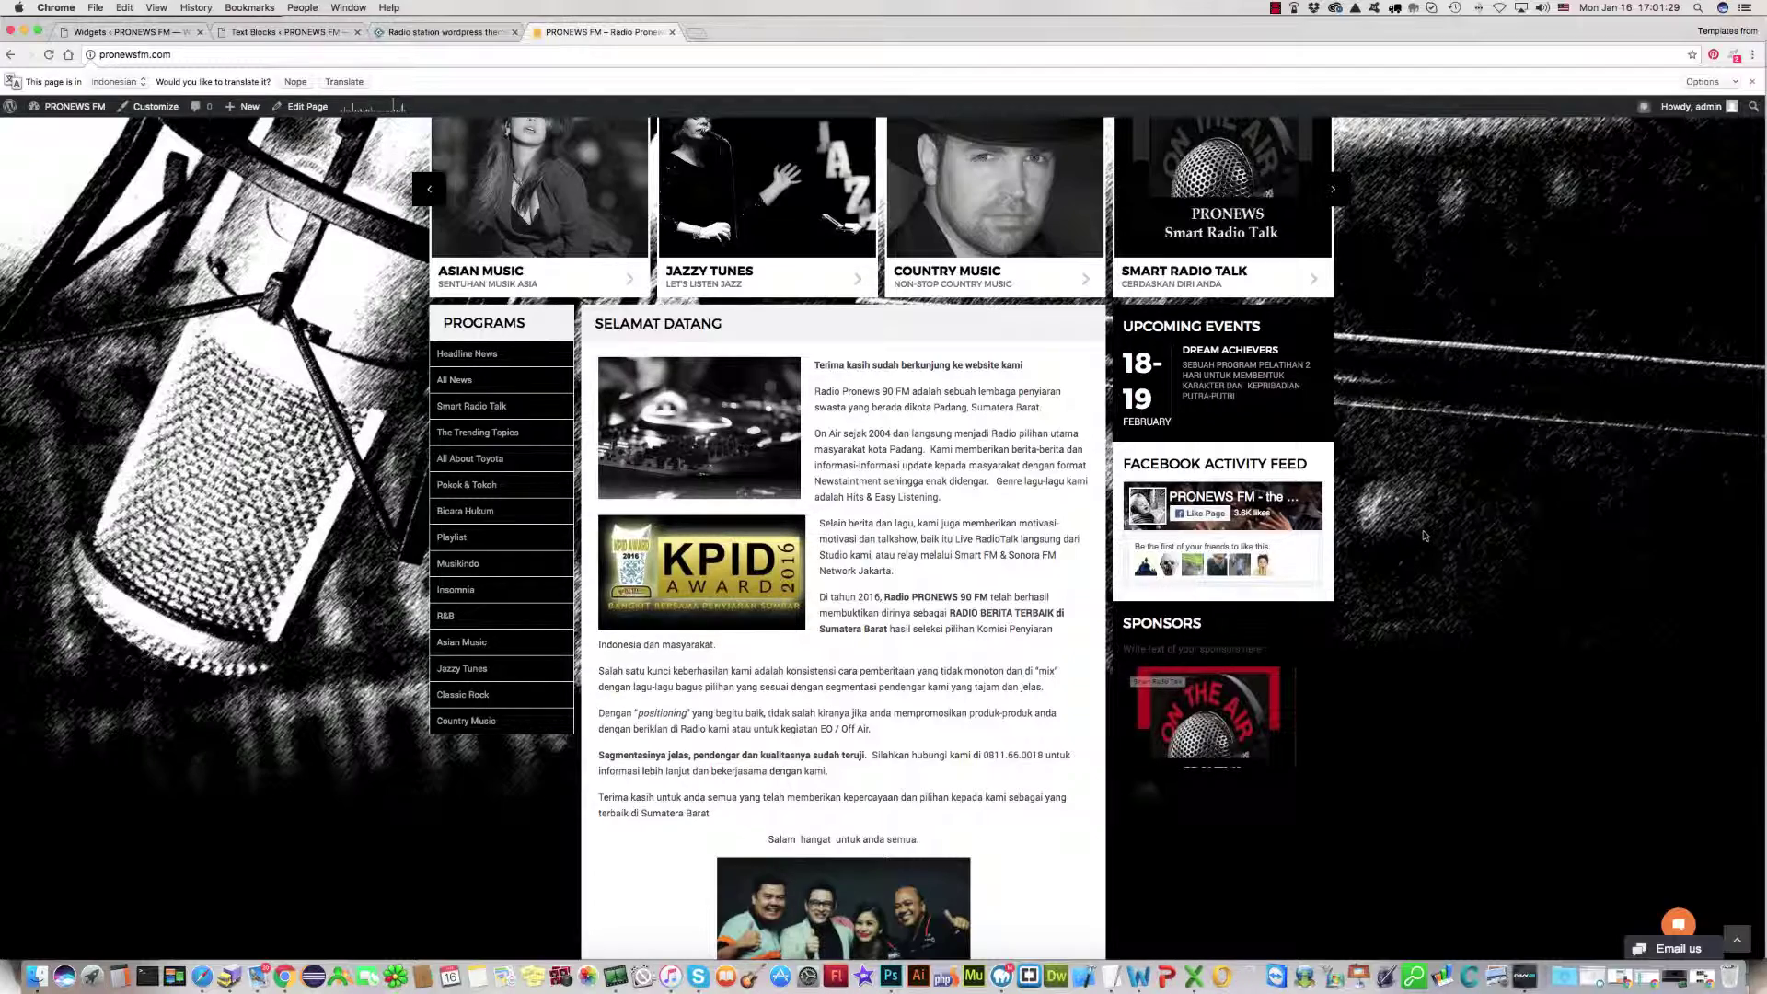
{"action": "scroll", "coordinate": [1428, 531], "scroll_direction": "up", "scroll_amount": 5}
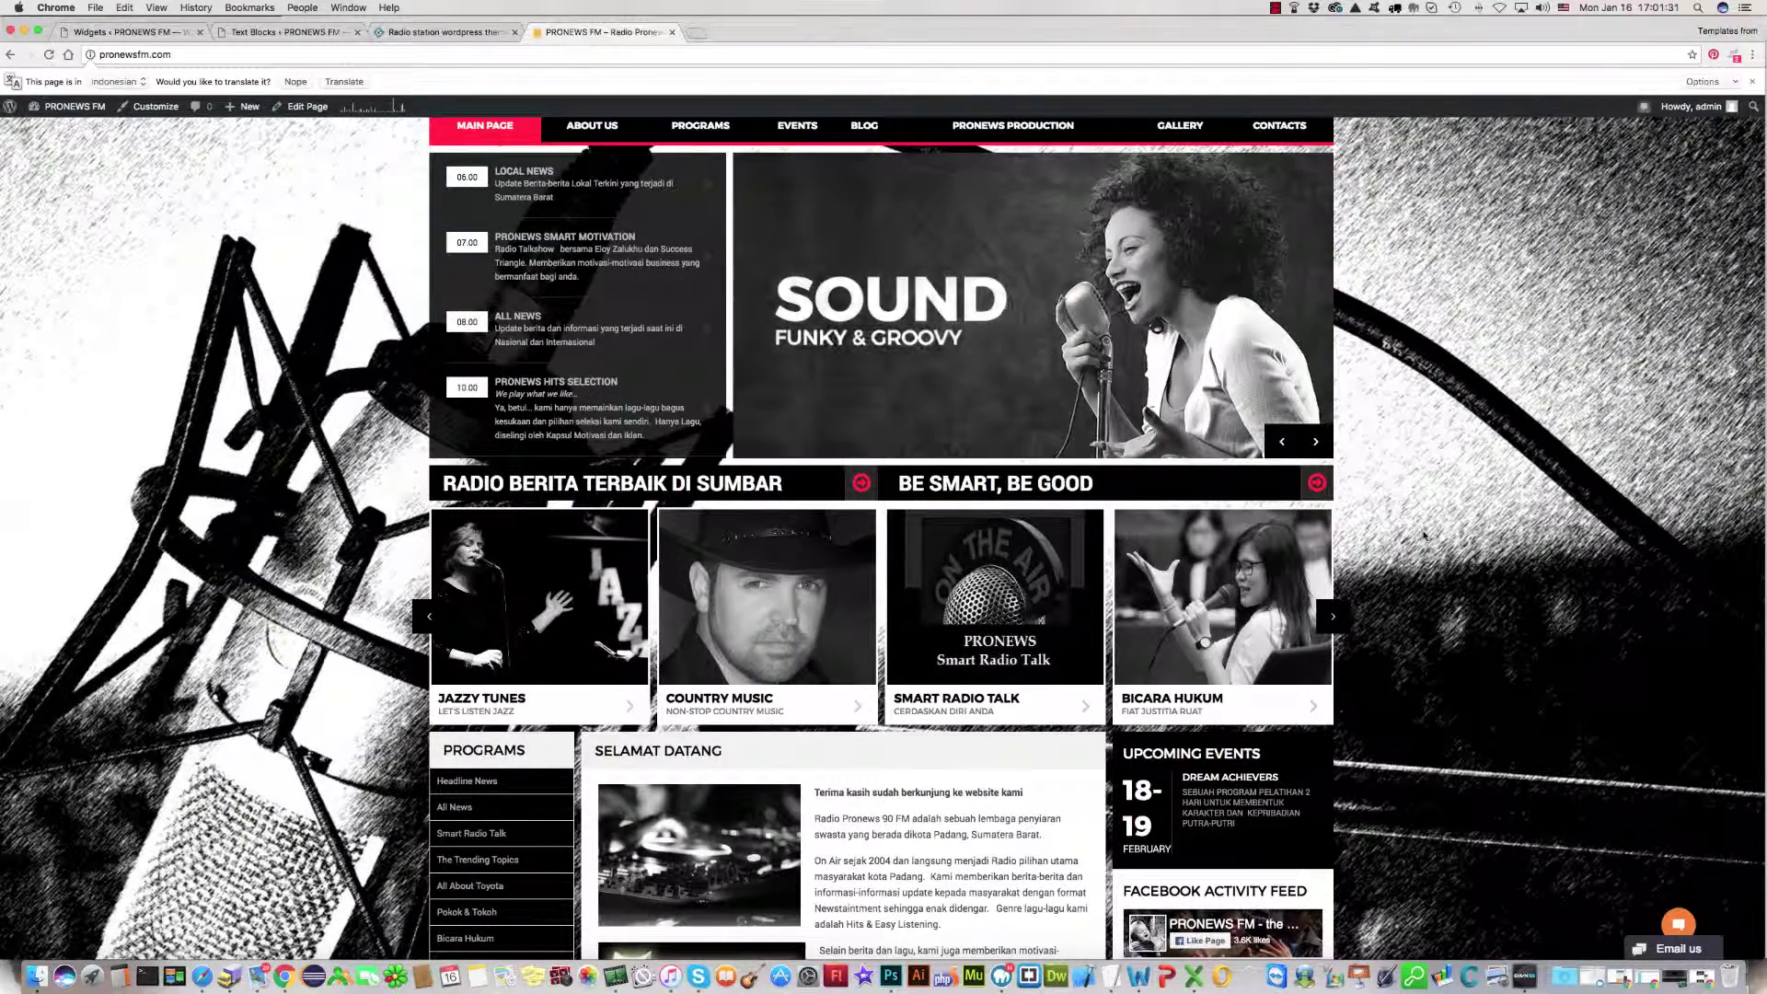